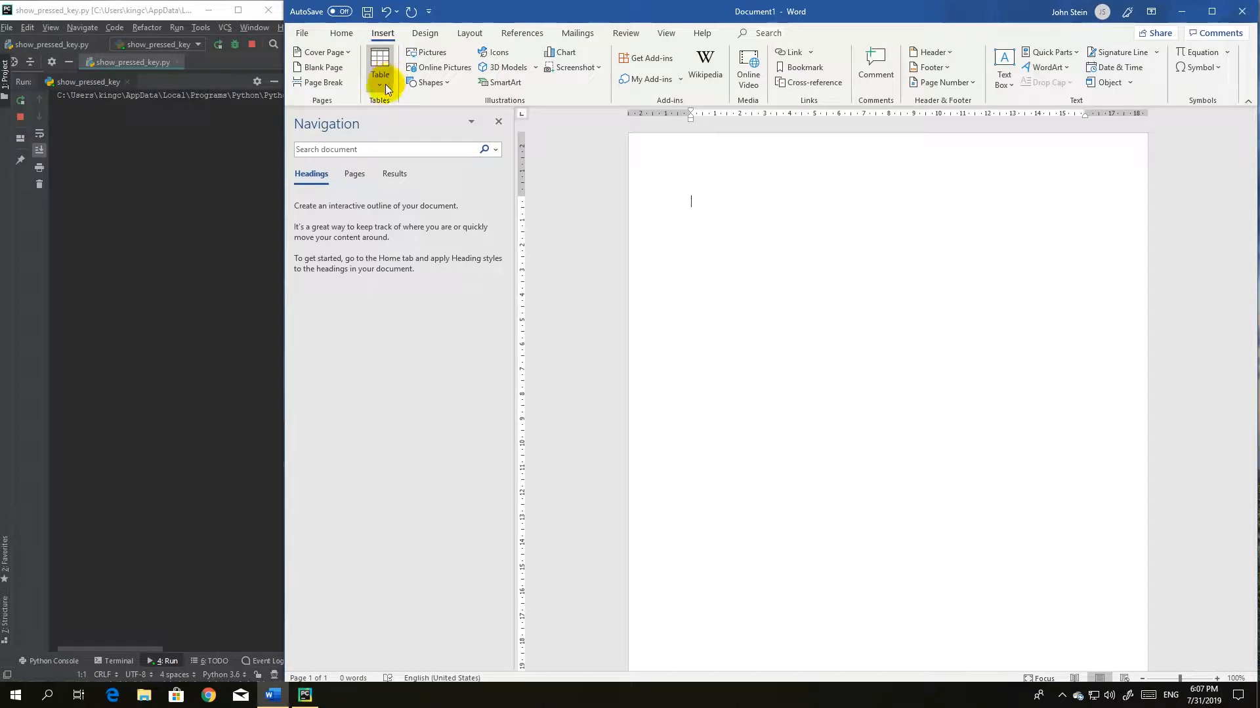
# - Insert a table with 6 columns and 4 rows at the start of the document
pyautogui.click(383, 86)
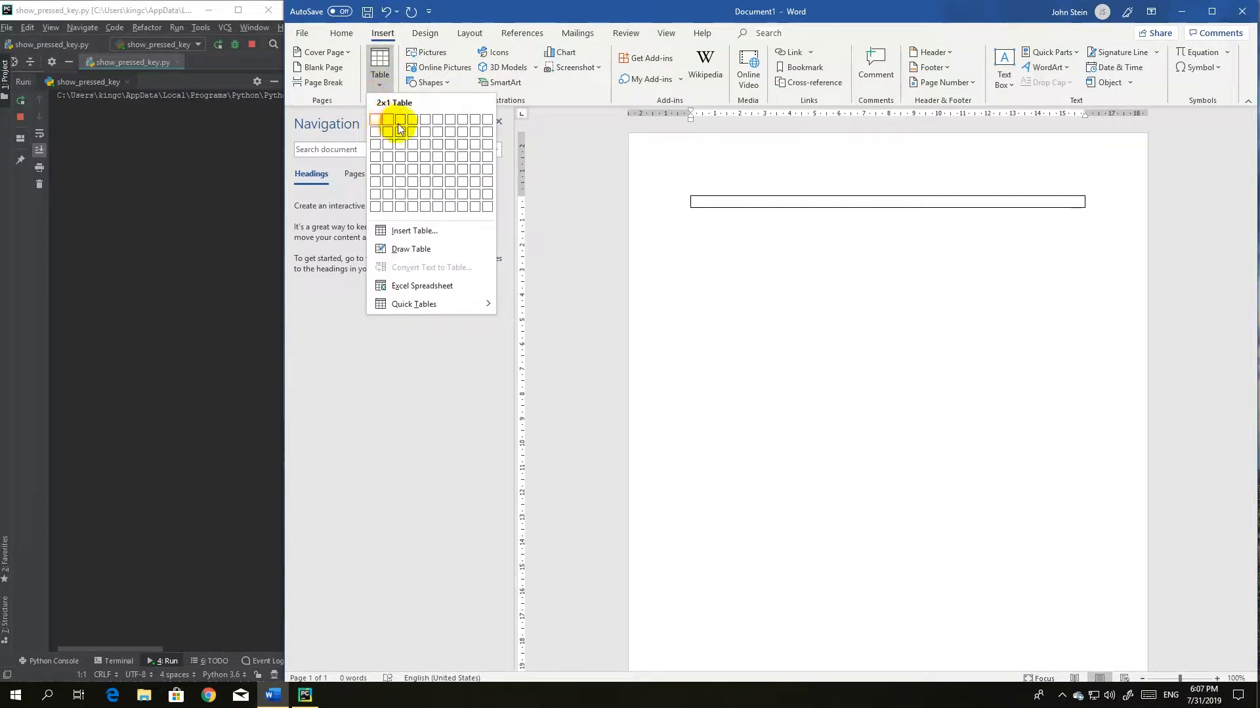
pyautogui.click(440, 153)
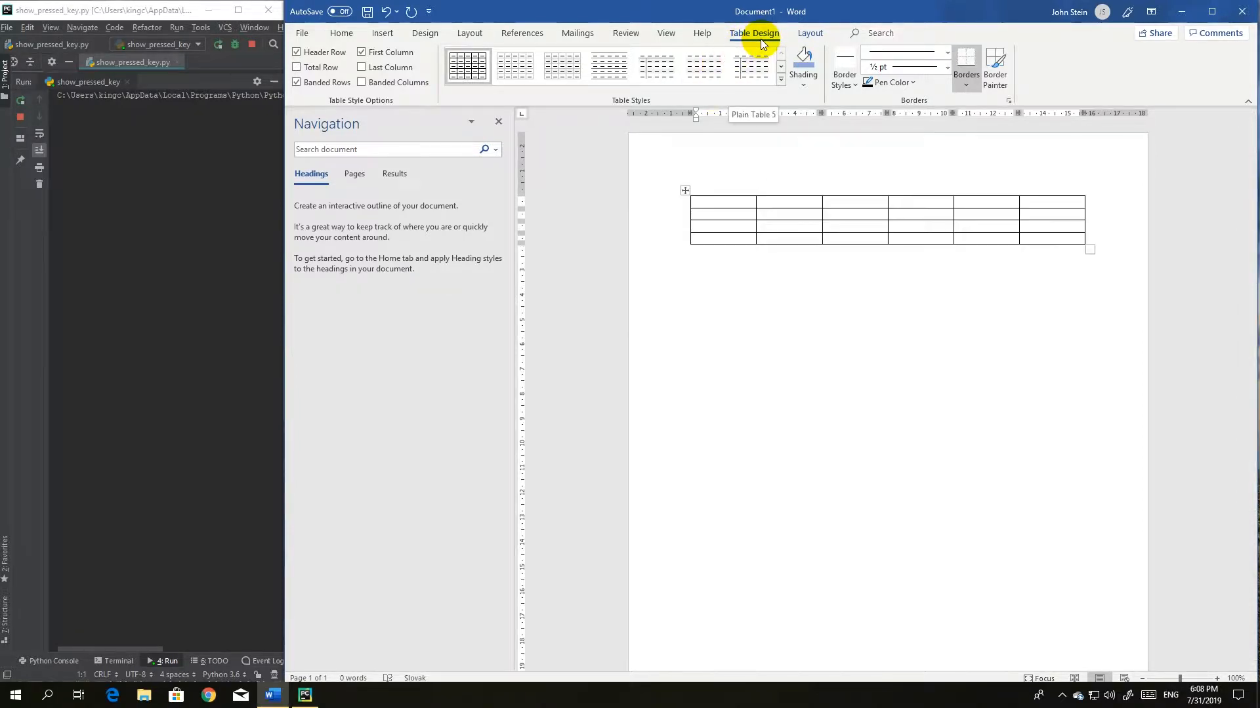
pyautogui.click(812, 35)
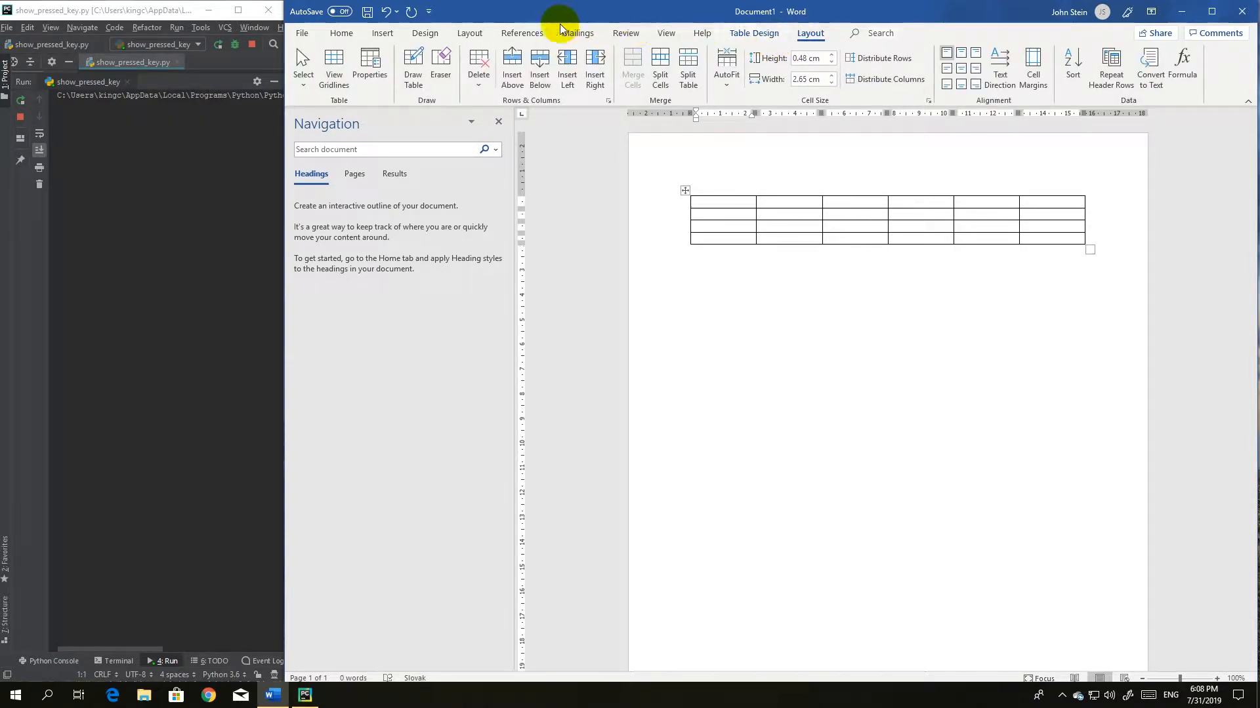
# - Insert a second table below the first with 10 columns and 6 rows, set to AutoFit to contents
pyautogui.click(369, 35)
pyautogui.click(1104, 257)
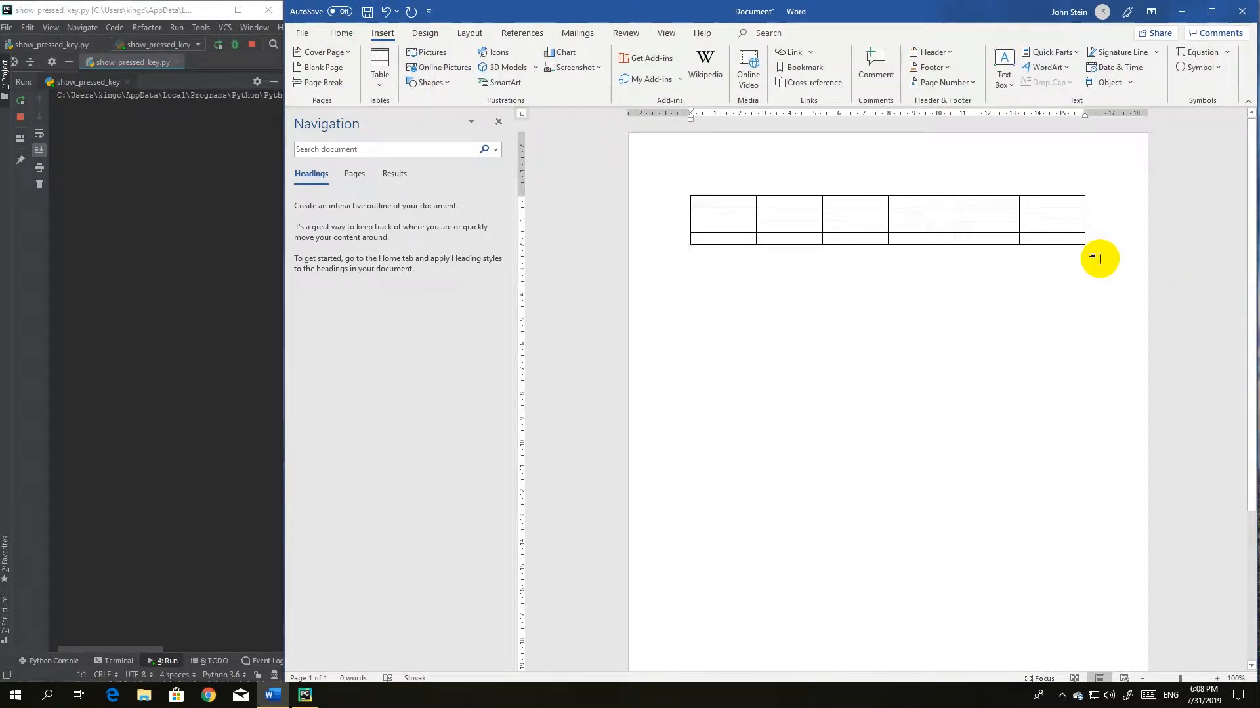
pyautogui.press('Return')
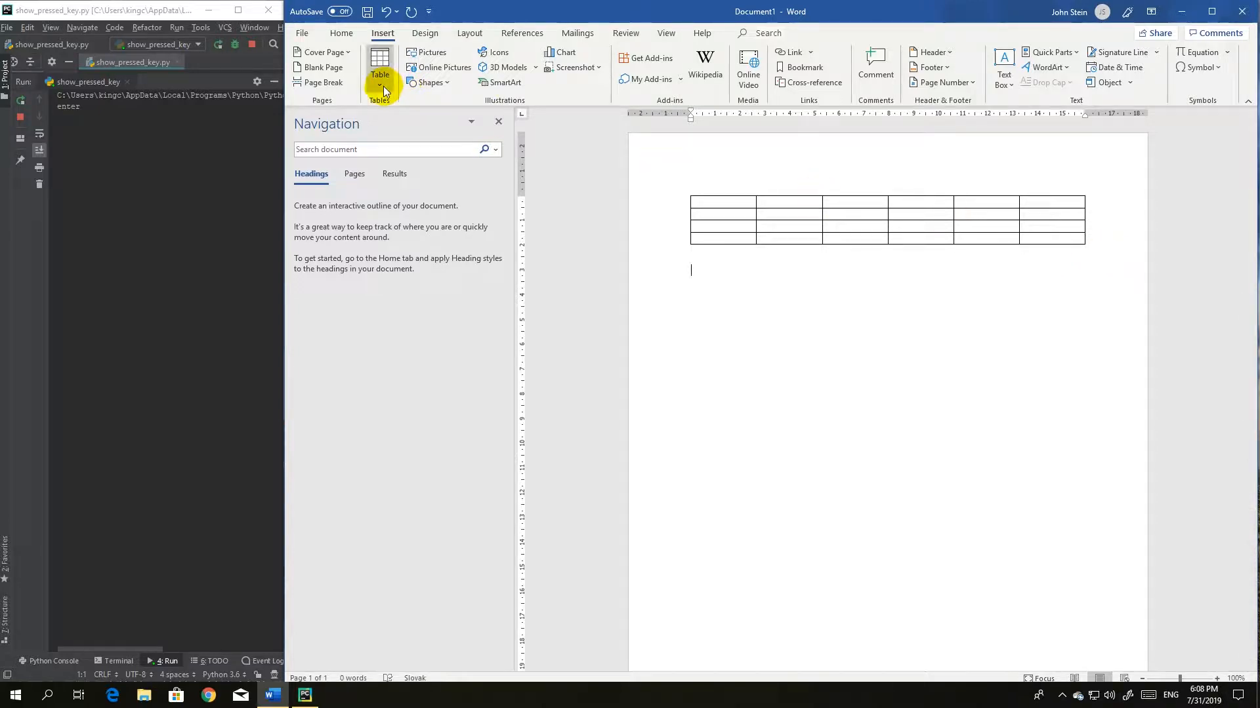
pyautogui.click(384, 85)
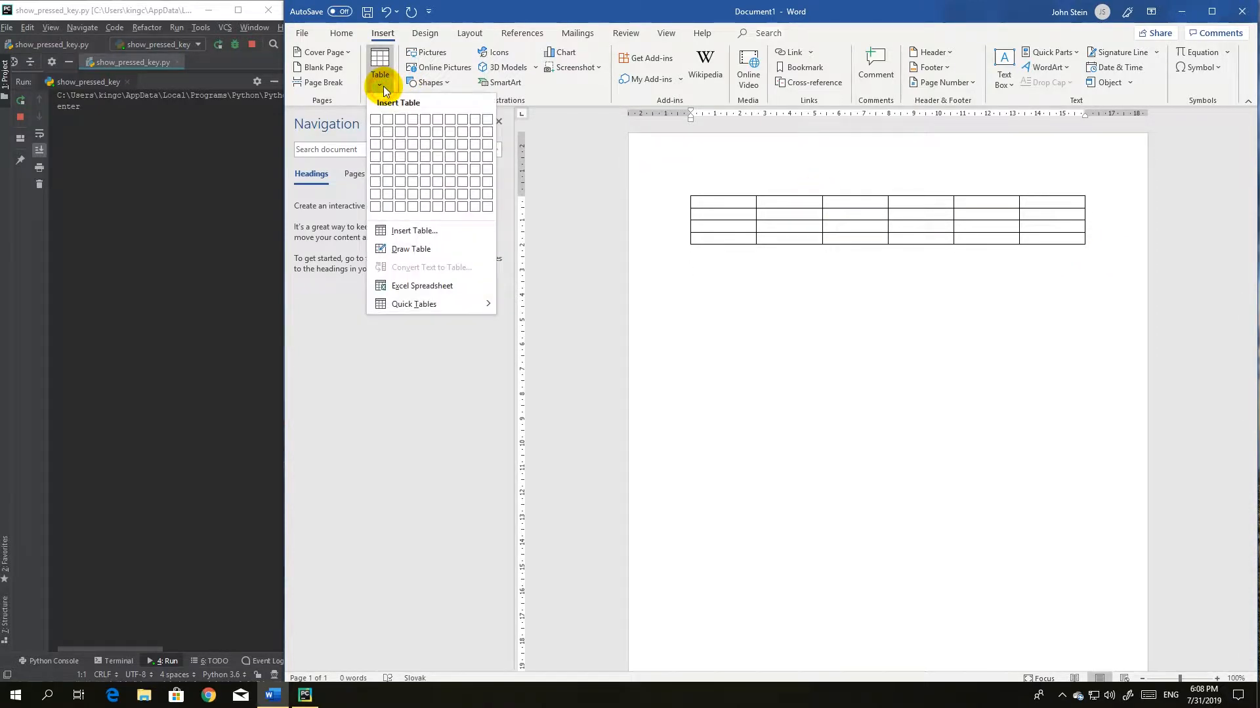
pyautogui.click(426, 231)
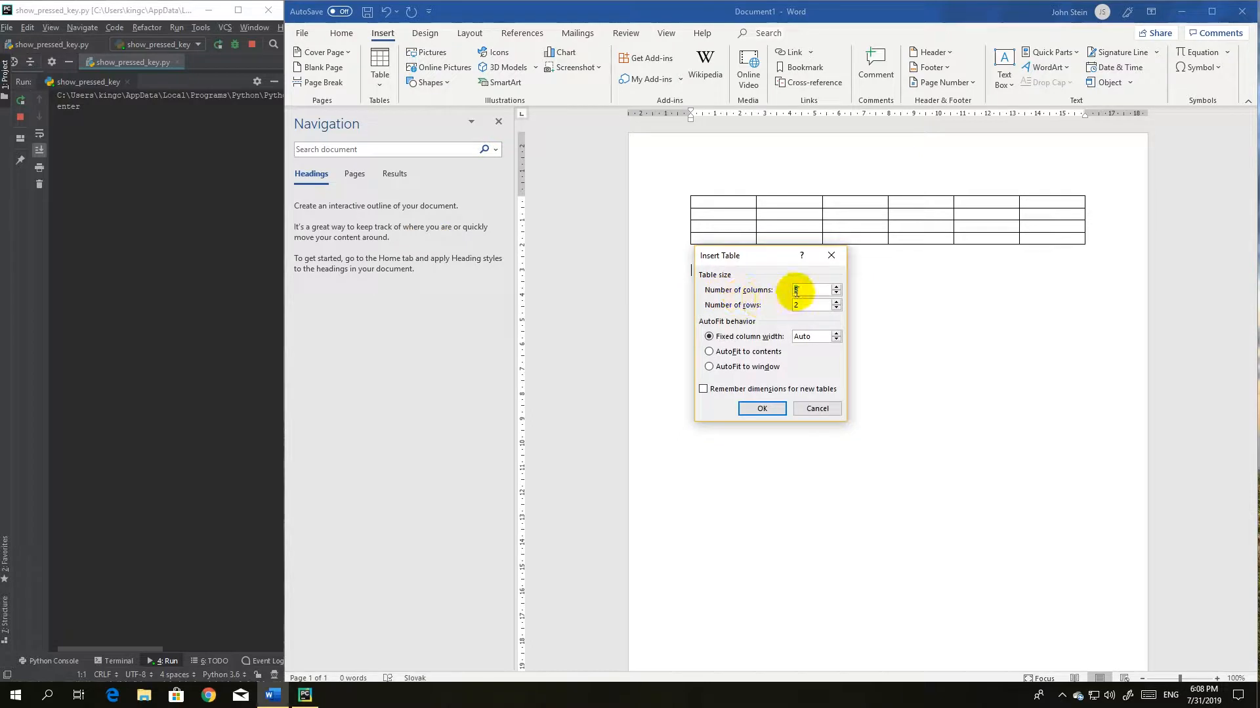
pyautogui.write('10')
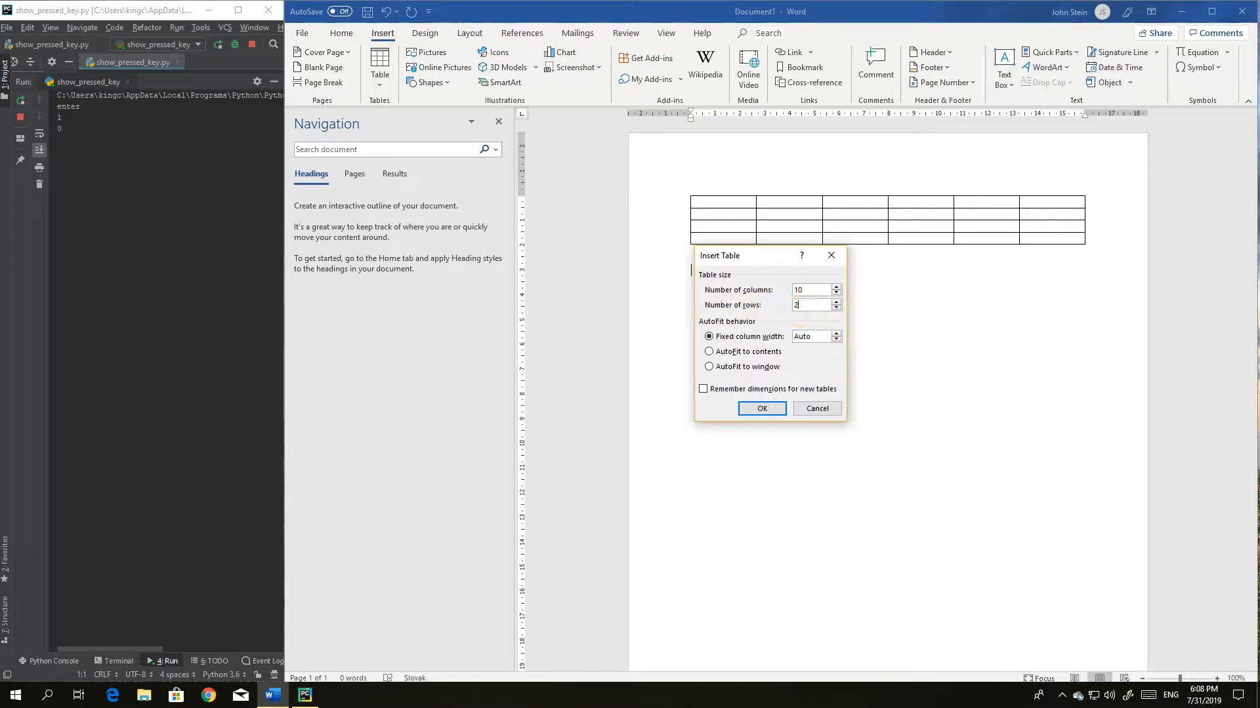
pyautogui.press('BackSpace')
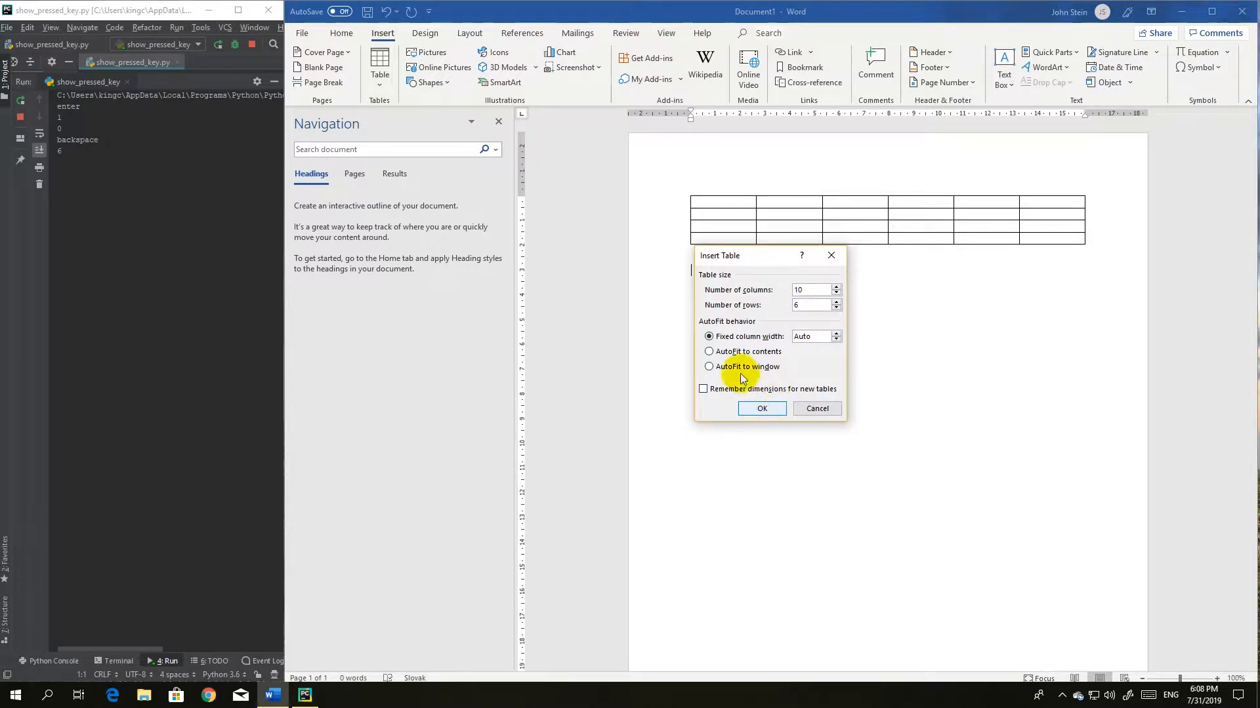
pyautogui.click(710, 352)
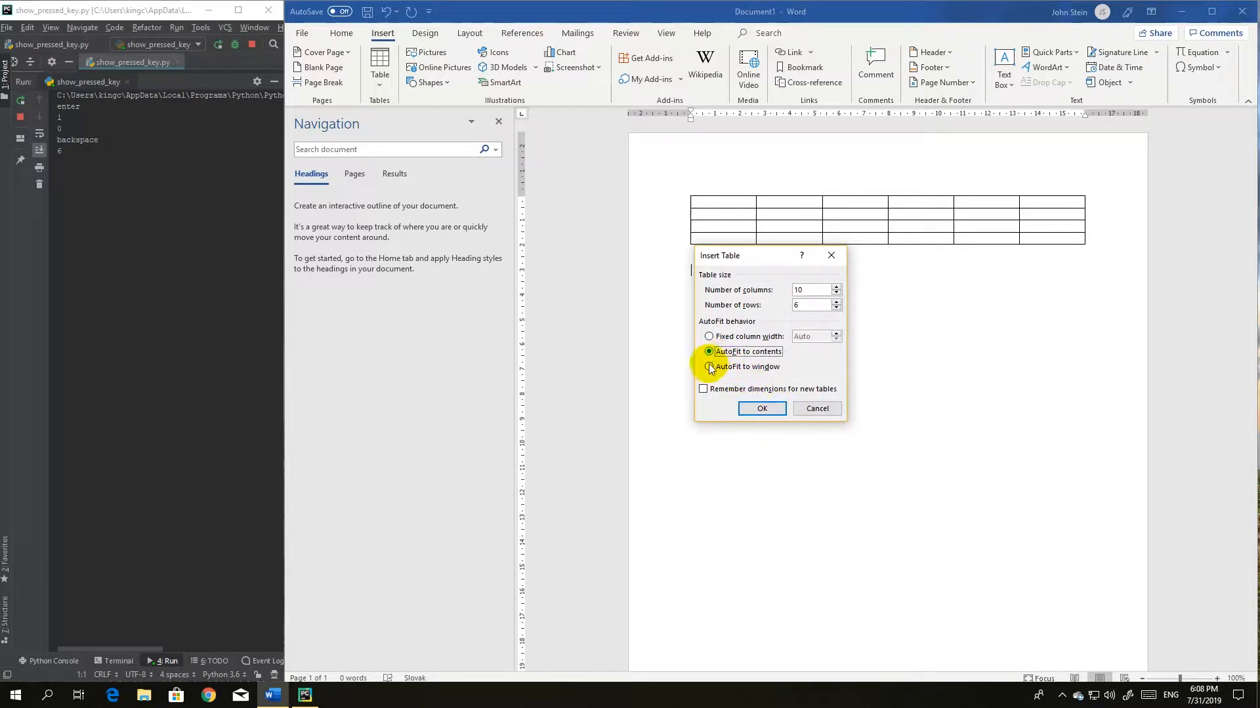
pyautogui.click(755, 408)
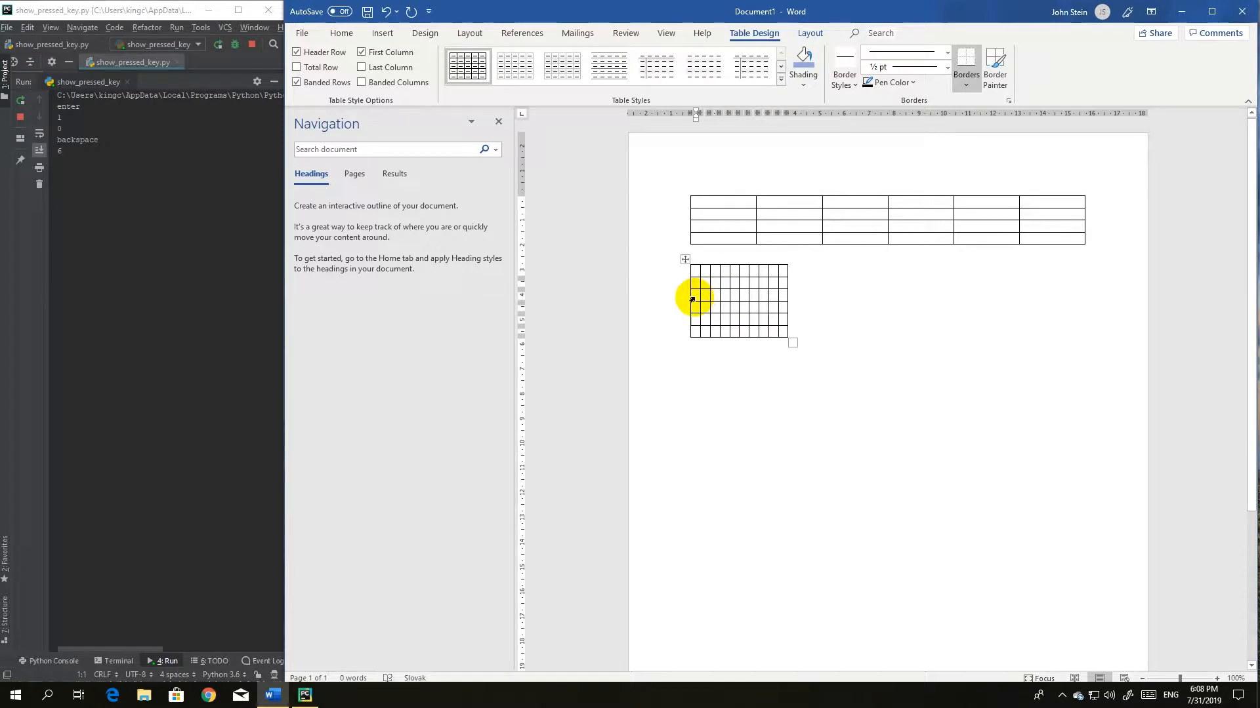
# - Insert the built-in Matica quick table on a new line below the 10-column table
pyautogui.click(816, 340)
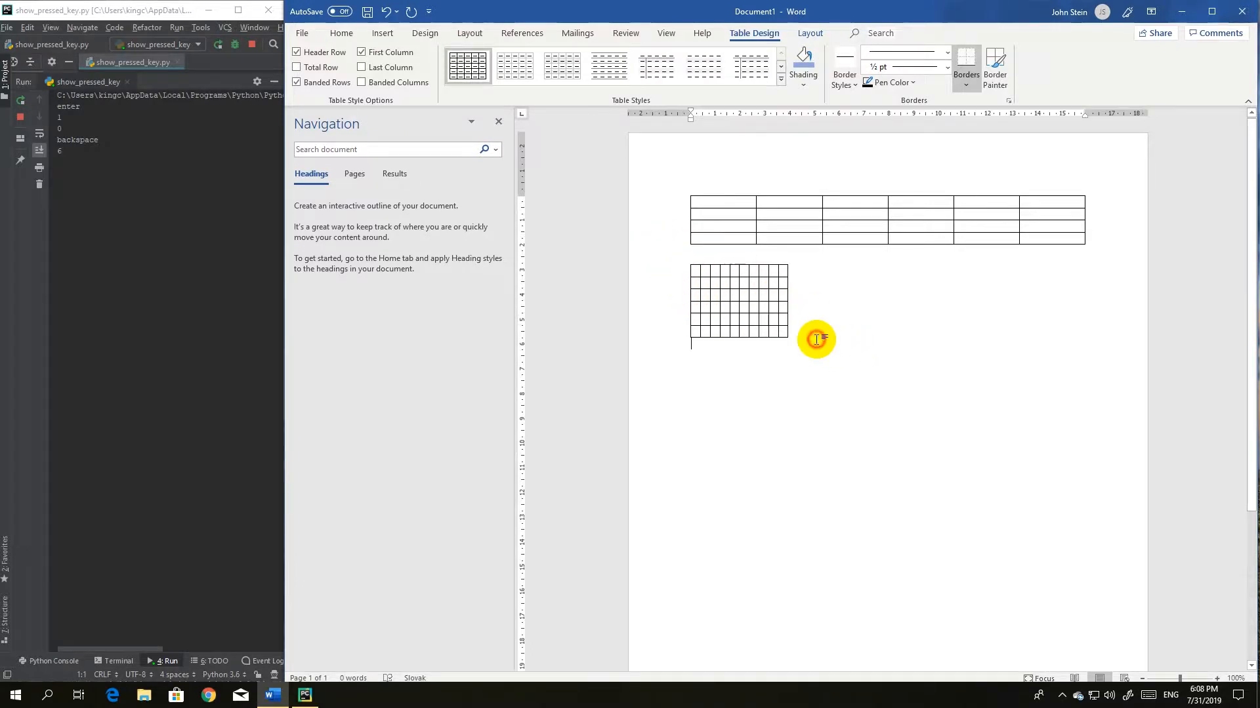
pyautogui.press('Return')
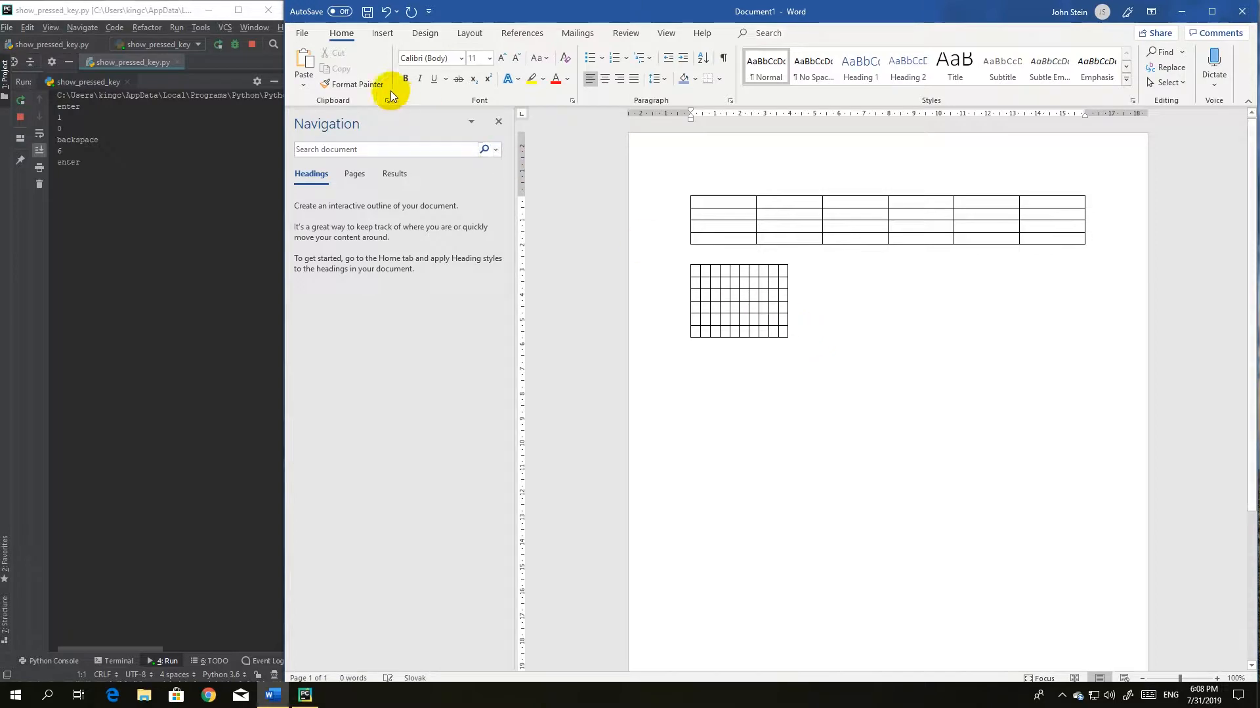
pyautogui.click(382, 34)
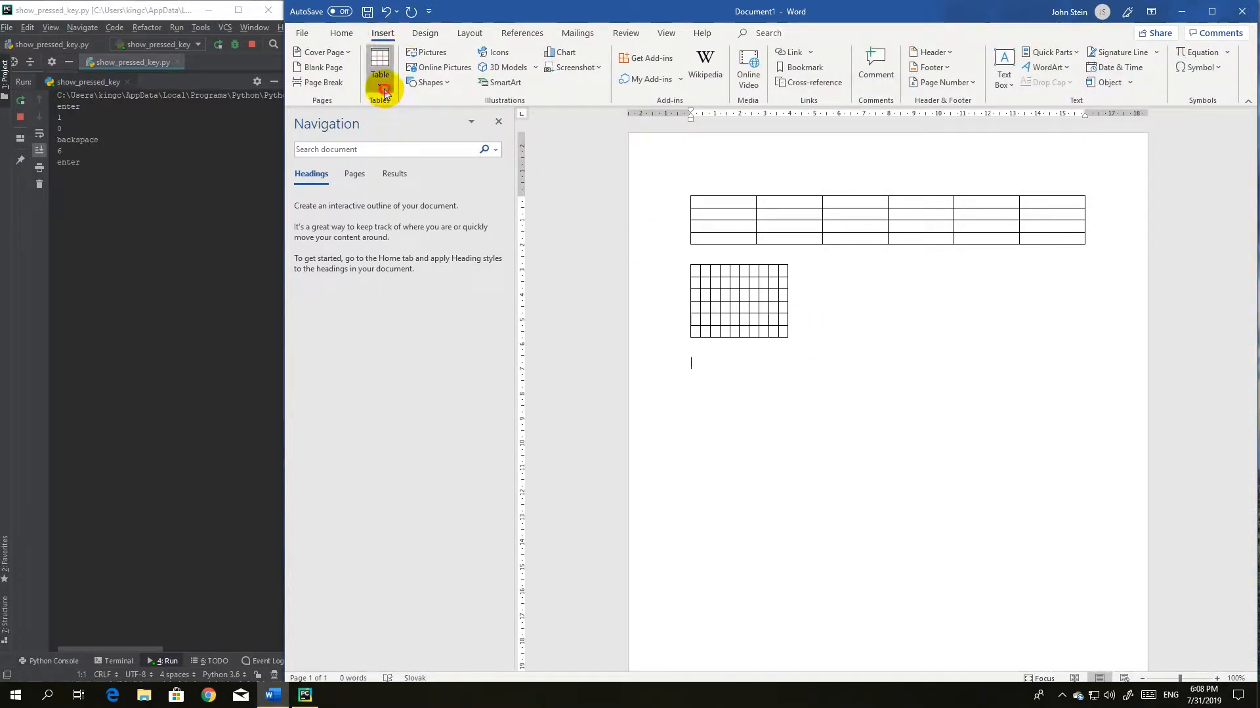
pyautogui.click(385, 91)
pyautogui.moveTo(446, 305)
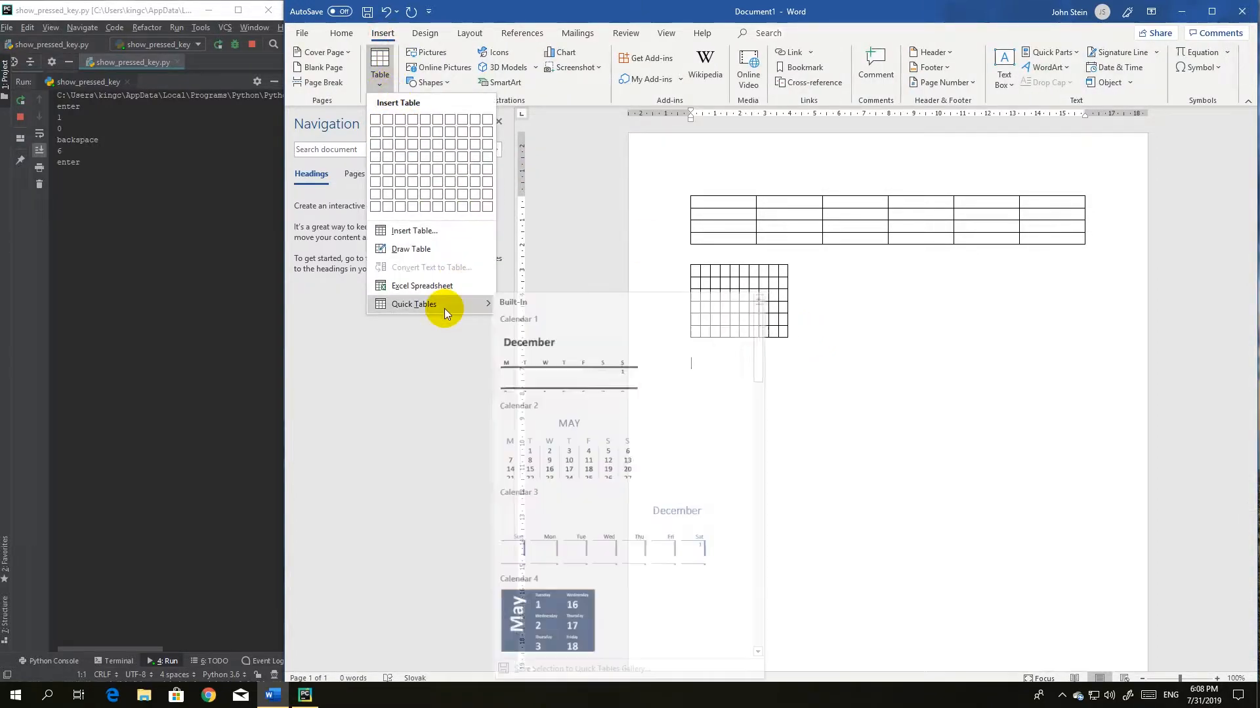
pyautogui.scroll(2, 640, 393)
pyautogui.scroll(-5, 643, 408)
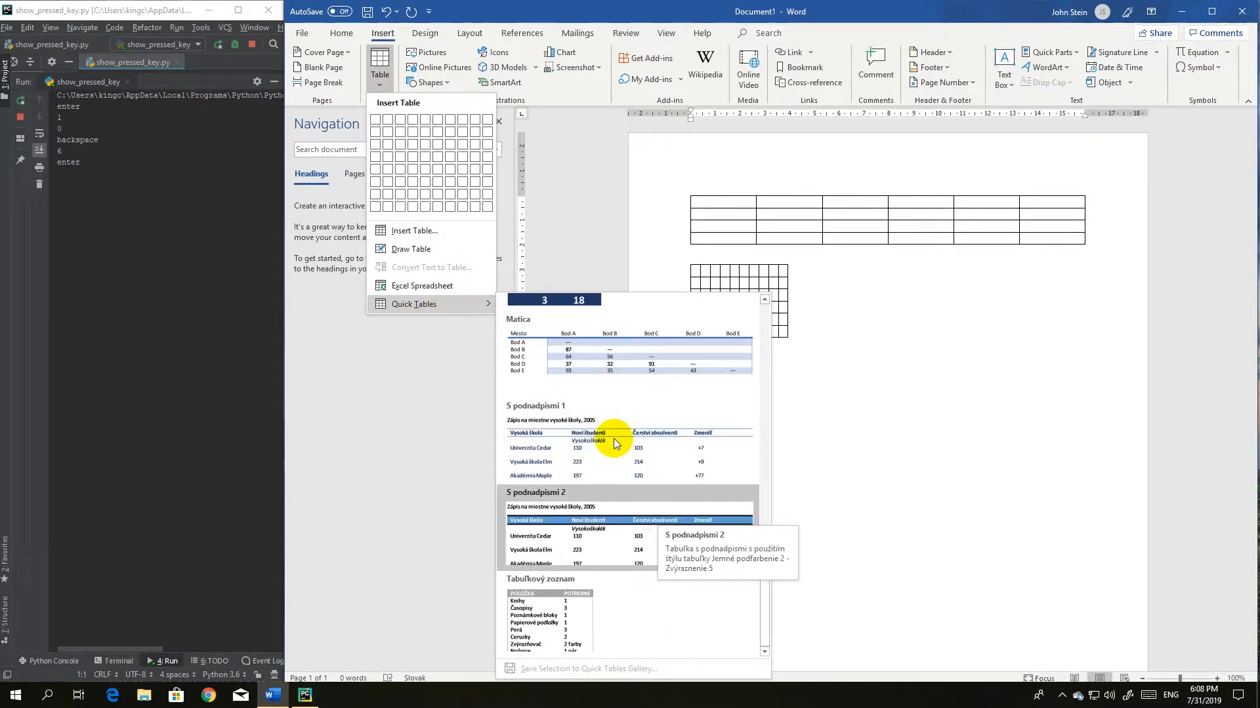
pyautogui.click(601, 371)
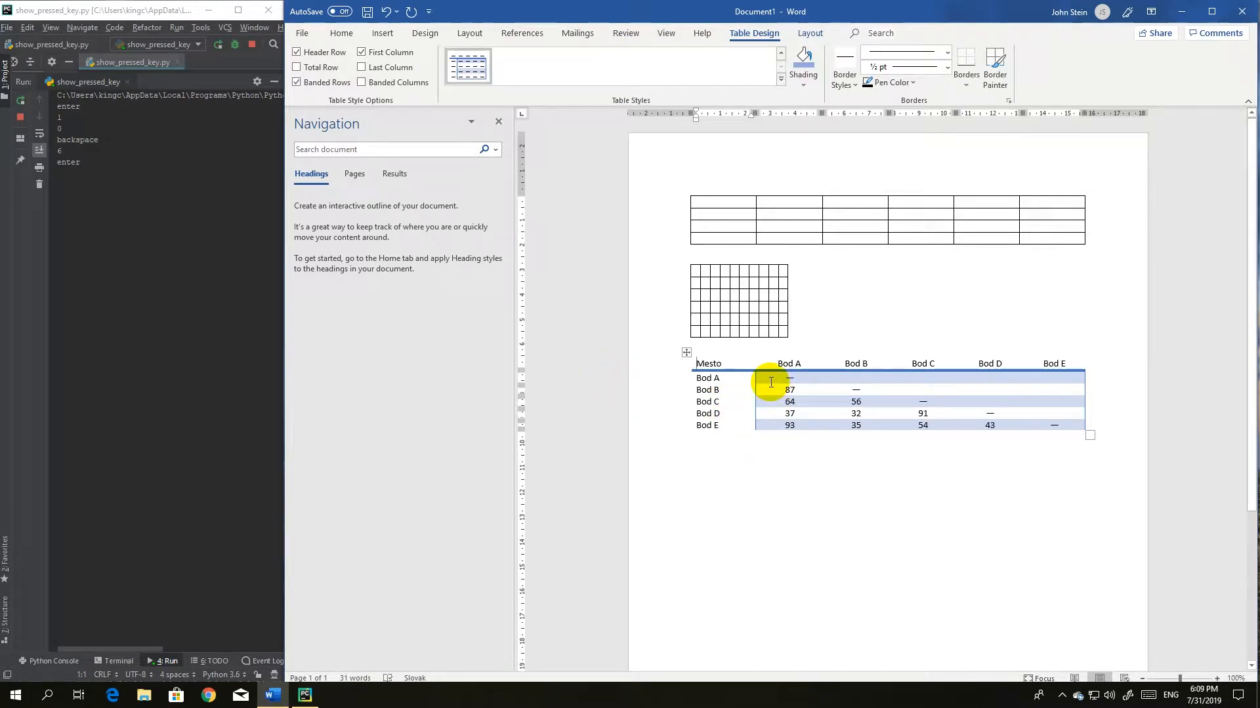
pyautogui.click(374, 39)
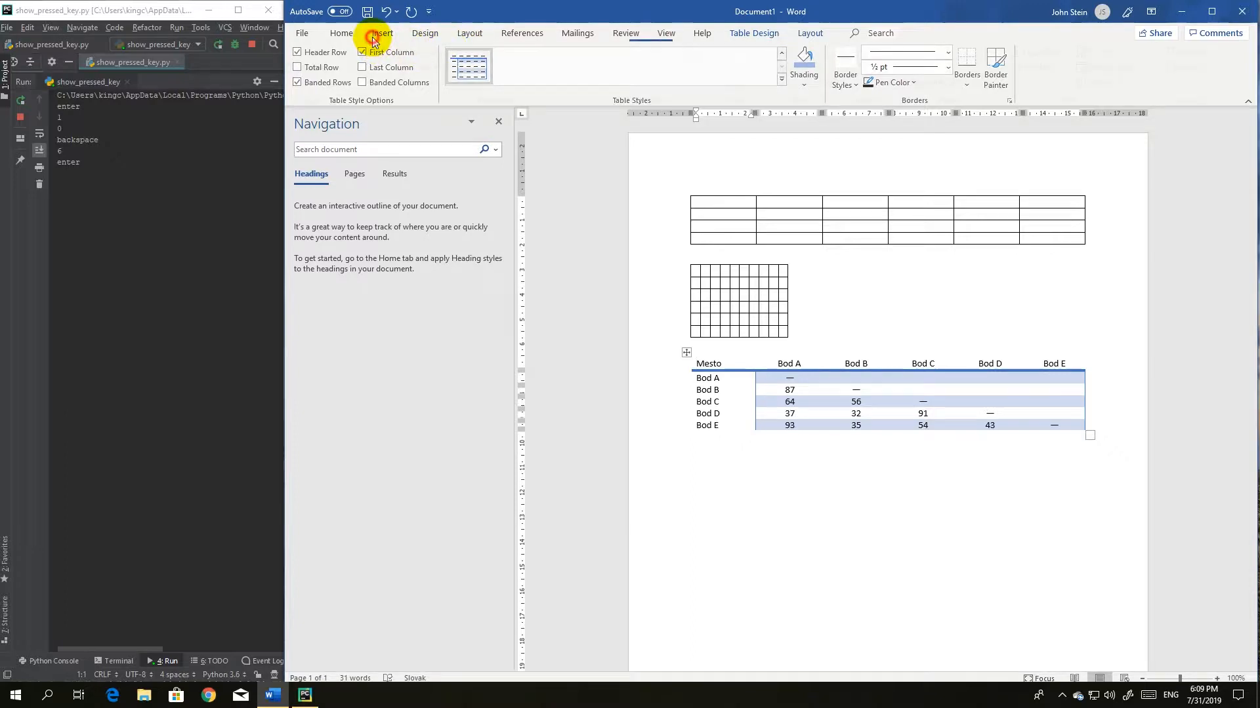
pyautogui.click(386, 84)
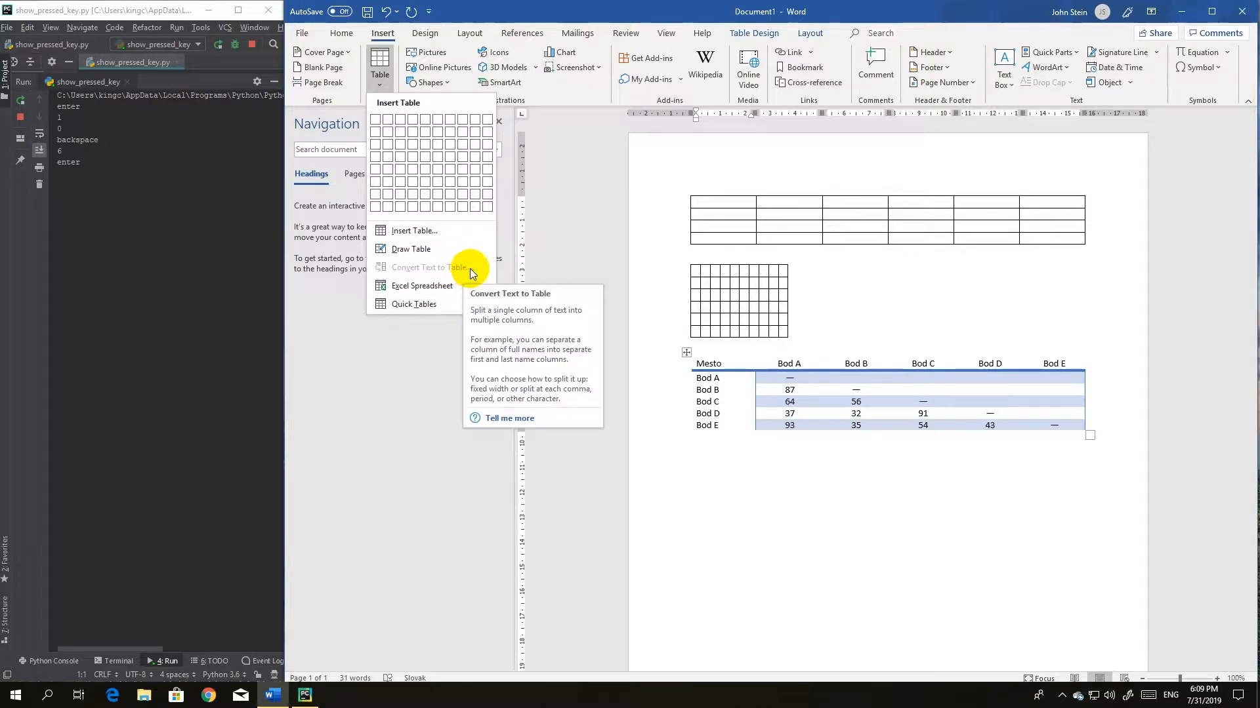
pyautogui.click(665, 207)
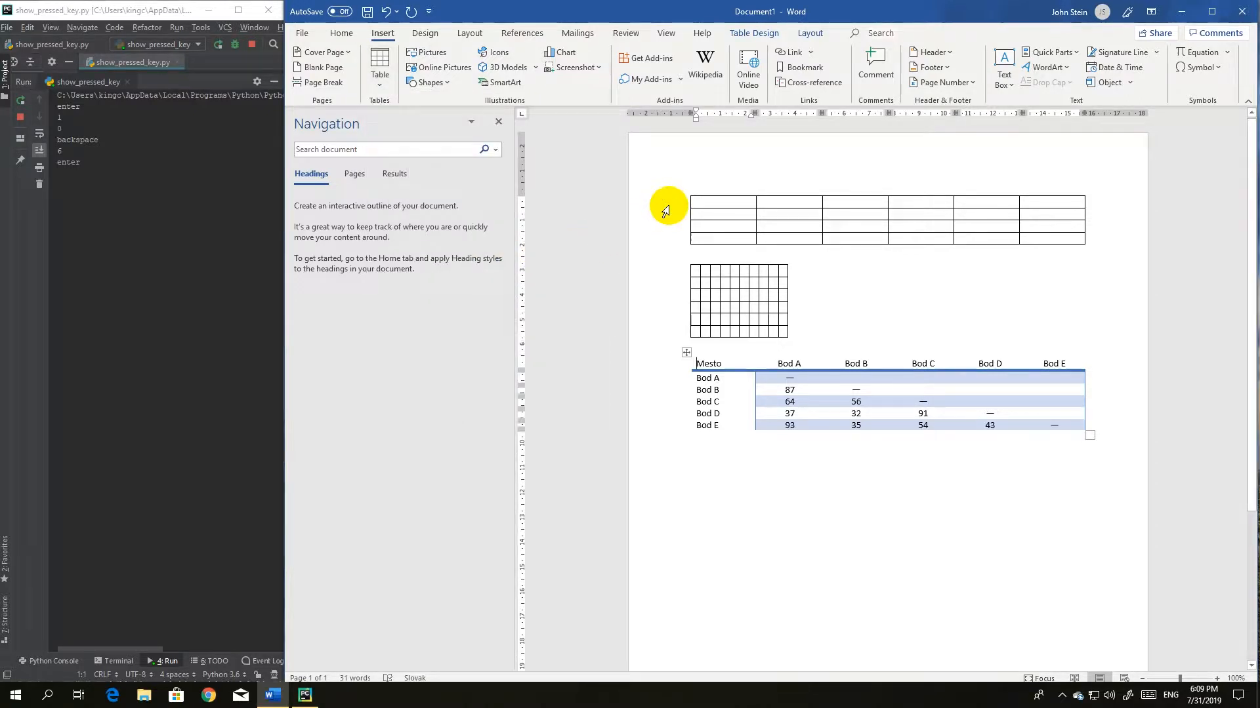
# - Move the 6-column table from the start of the page to below the Matica table
pyautogui.click(708, 206)
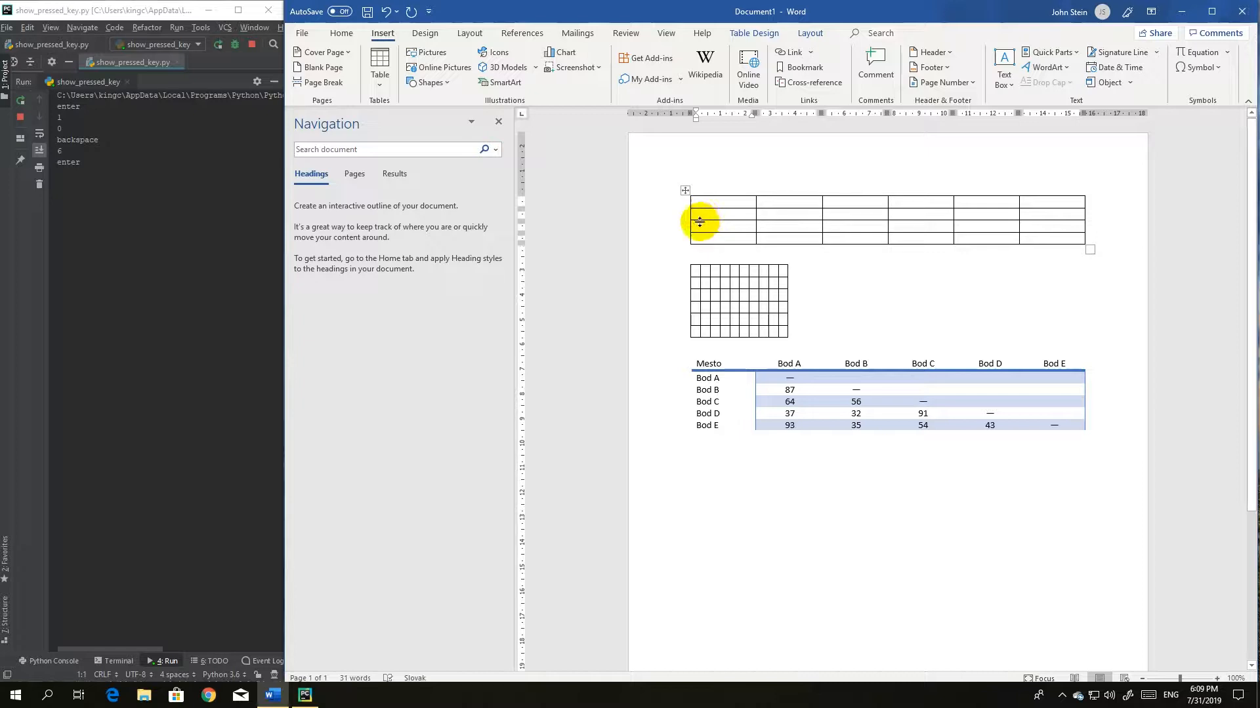
pyautogui.click(685, 190)
pyautogui.click(668, 197)
pyautogui.click(682, 192)
pyautogui.click(683, 193)
pyautogui.moveTo(683, 193); pyautogui.dragTo(689, 521)
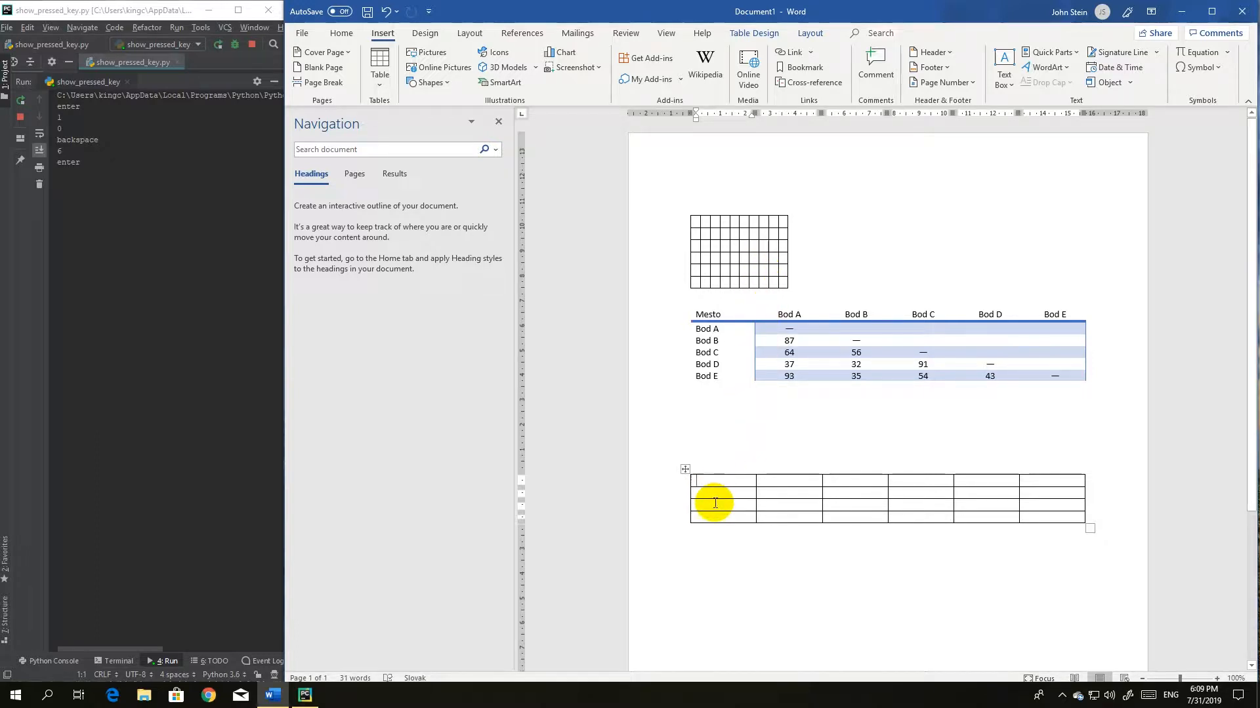
pyautogui.moveTo(684, 469)
pyautogui.mouseDown()
pyautogui.moveTo(639, 467)
pyautogui.moveTo(790, 452)
pyautogui.moveTo(680, 459)
pyautogui.moveTo(686, 444)
pyautogui.moveTo(666, 444)
pyautogui.moveTo(682, 451)
pyautogui.mouseUp()
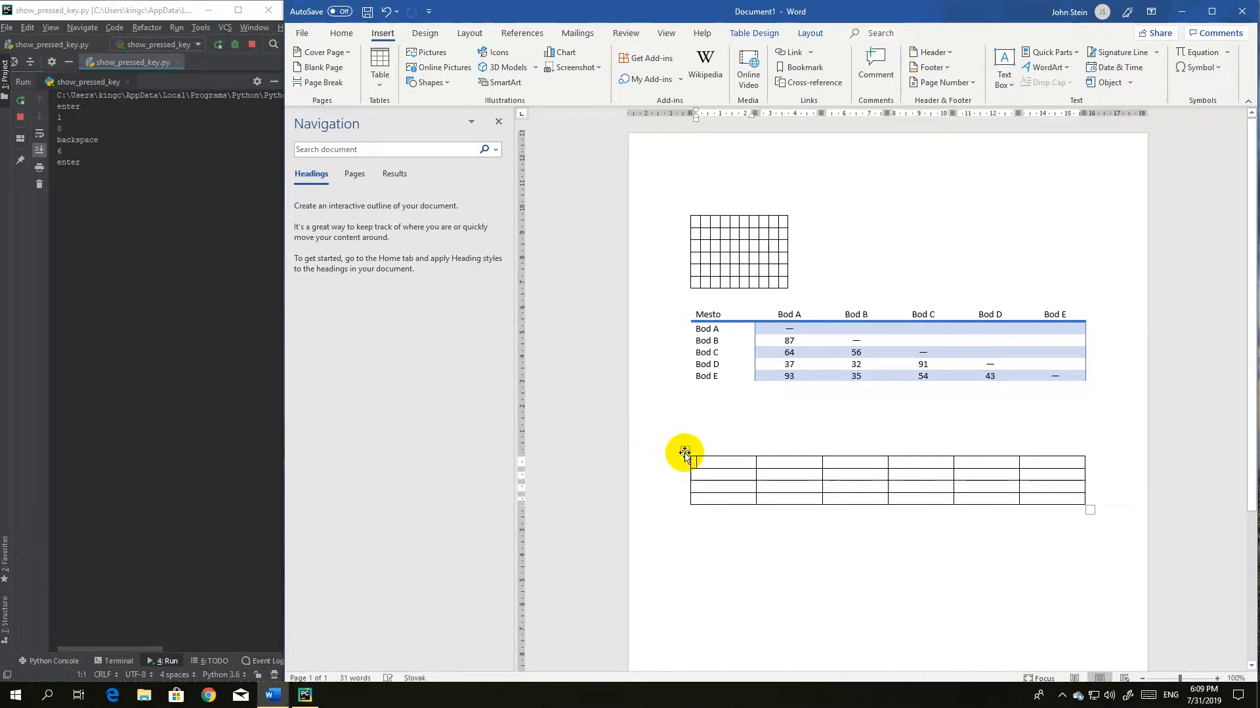
# - Apply the Grid Table 1 Light - Accent 1 style to the 6-column table
pyautogui.click(744, 38)
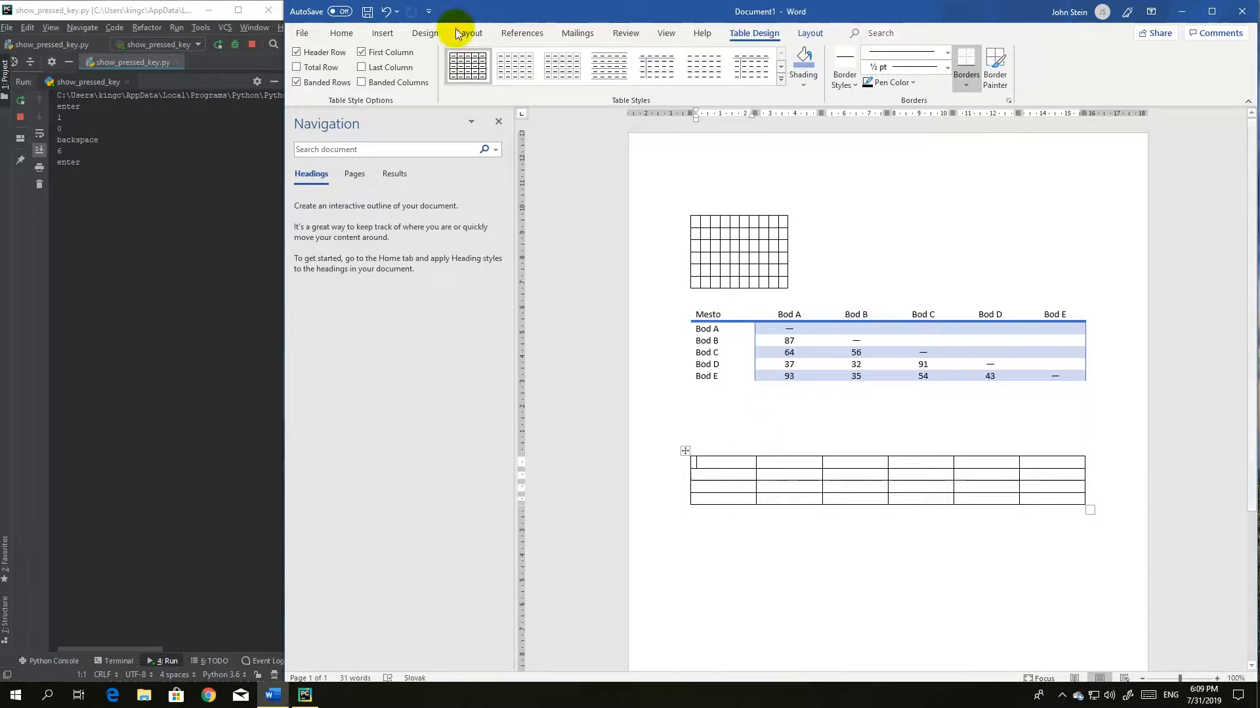
pyautogui.click(781, 83)
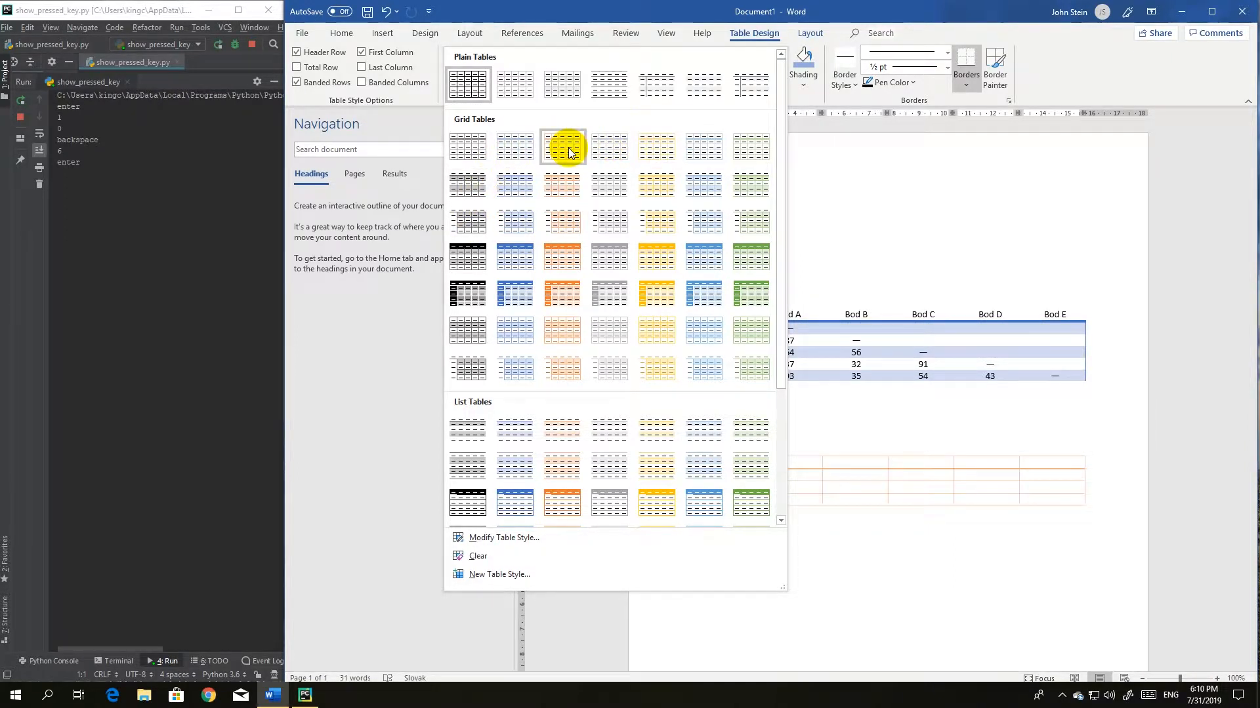
pyautogui.click(523, 149)
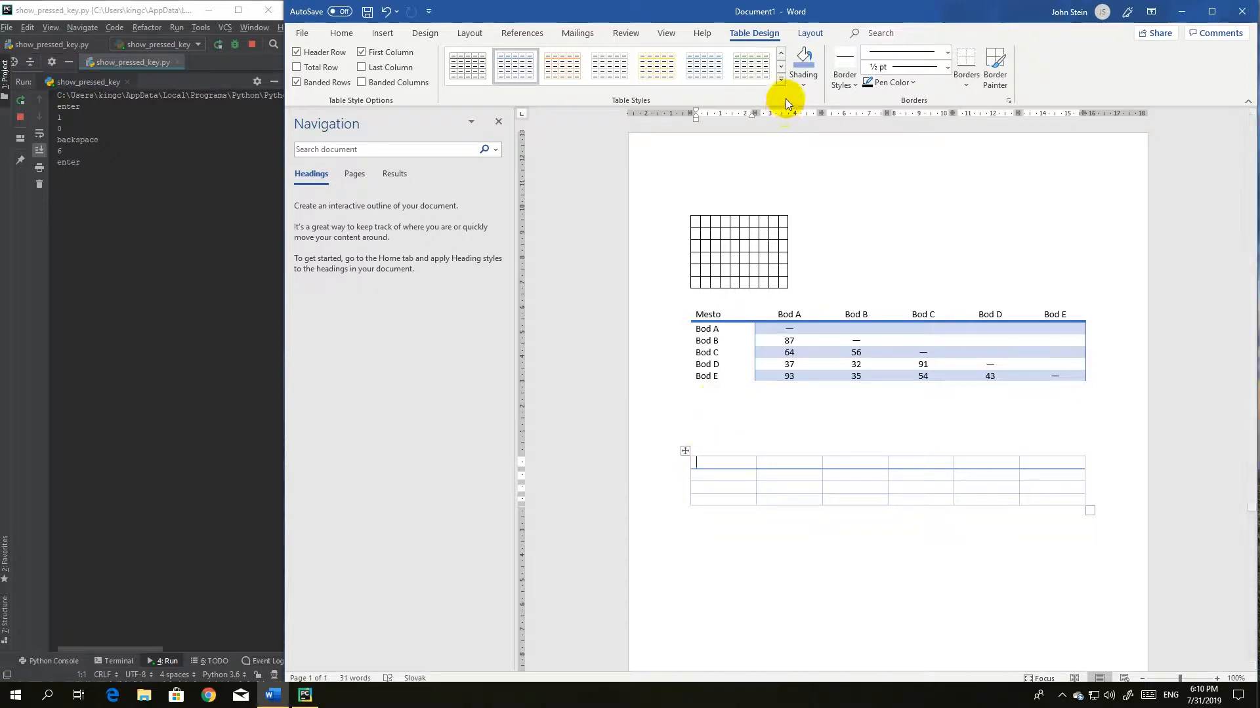
pyautogui.click(785, 80)
pyautogui.click(840, 453)
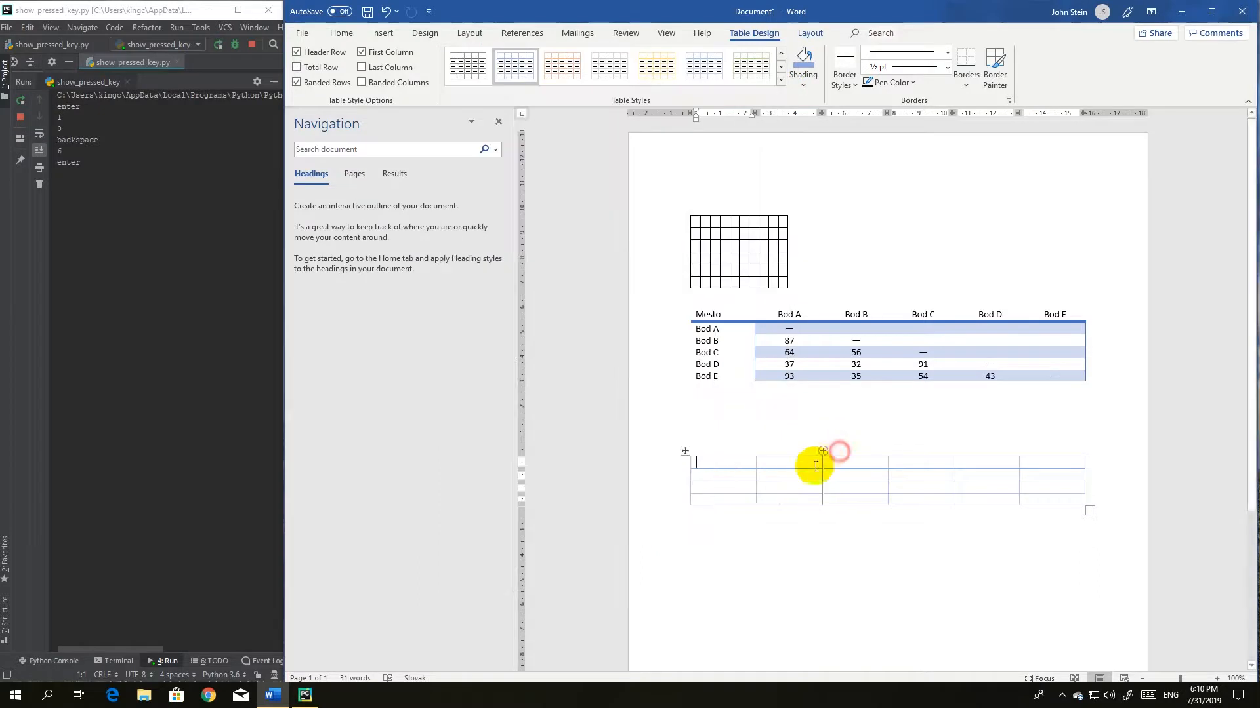
# - Enter "hello" in the first header cell of the 6-column table
pyautogui.click(714, 459)
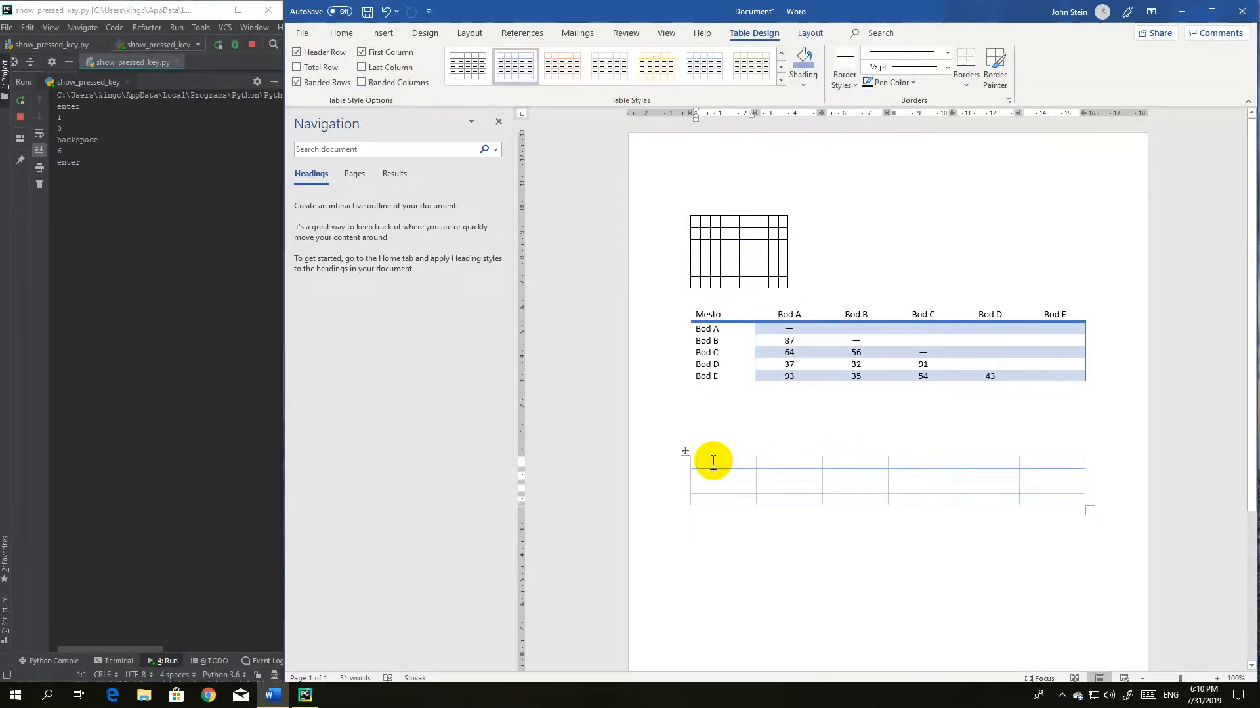
pyautogui.write('hwlo')
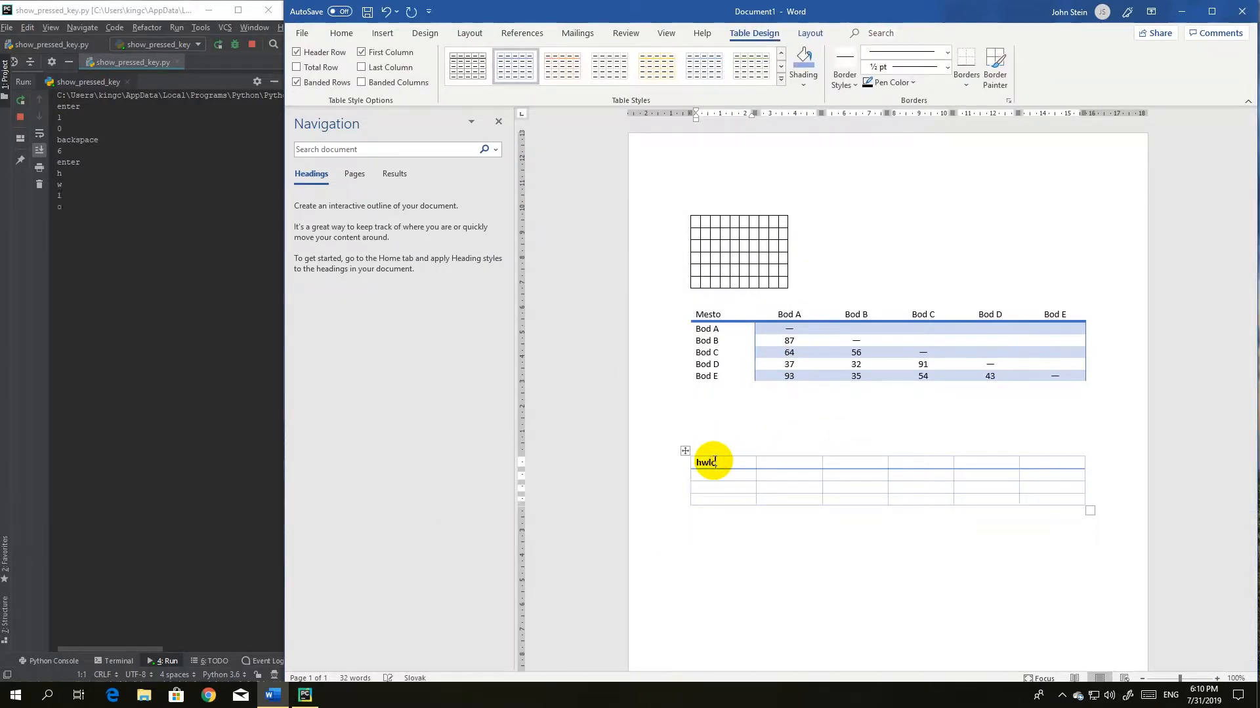
pyautogui.press('BackSpace')
pyautogui.press('BackSpace')
pyautogui.press('BackSpace')
# - Enter "now" in the second cell of the second row of the 6-column table
pyautogui.click(767, 480)
pyautogui.write('dfsa')
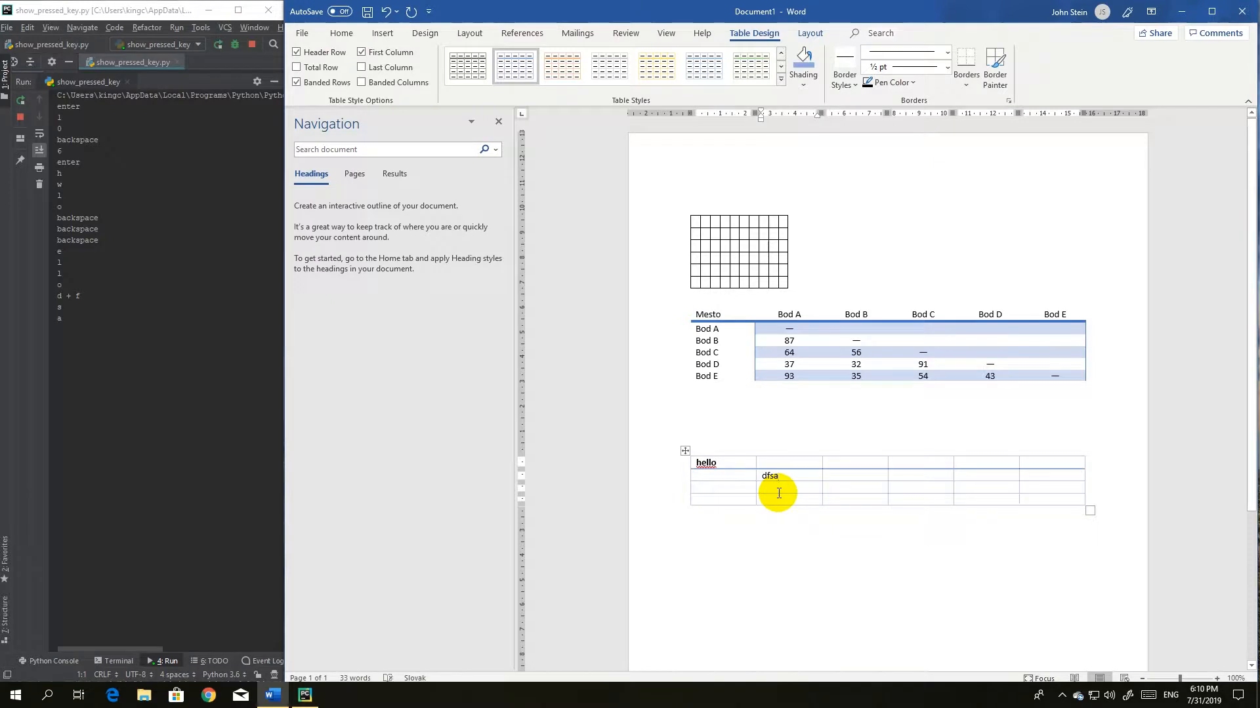
pyautogui.press('BackSpace')
pyautogui.press('BackSpace')
pyautogui.press('BackSpace')
pyautogui.press('BackSpace')
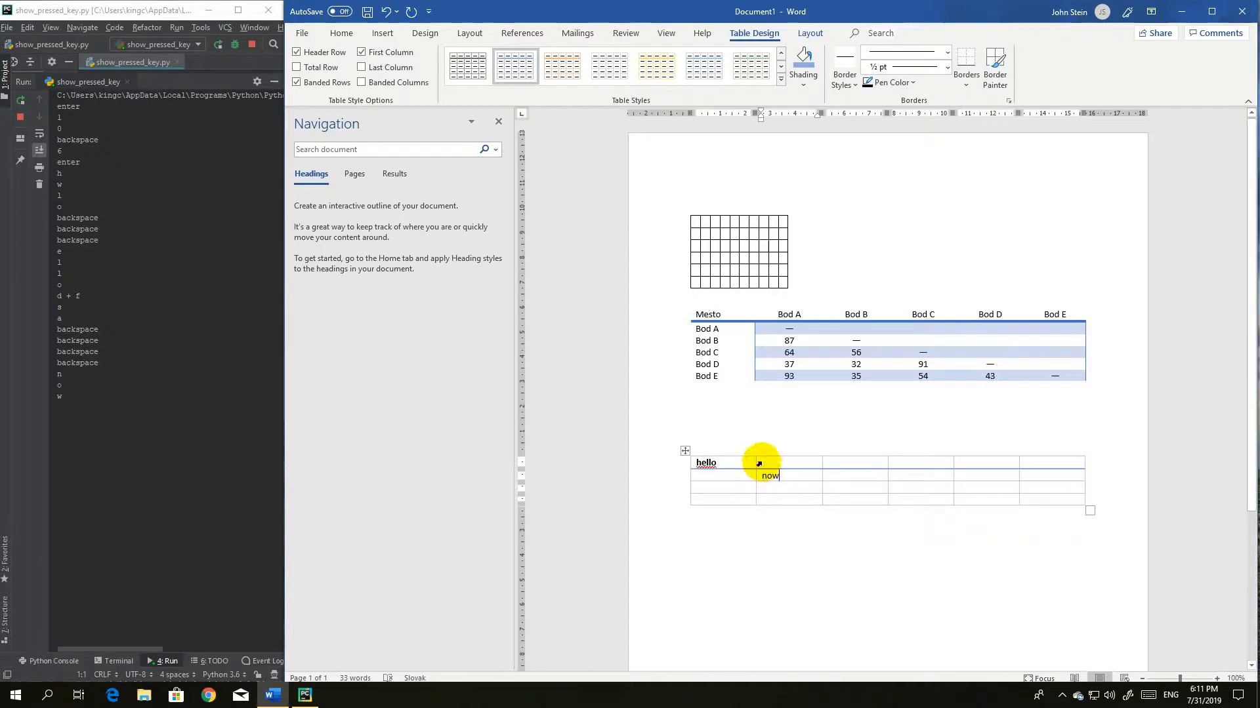
# - Open the Grid Table 1 Light - Accent 1 style of the 6-column table for modification
pyautogui.click(730, 461)
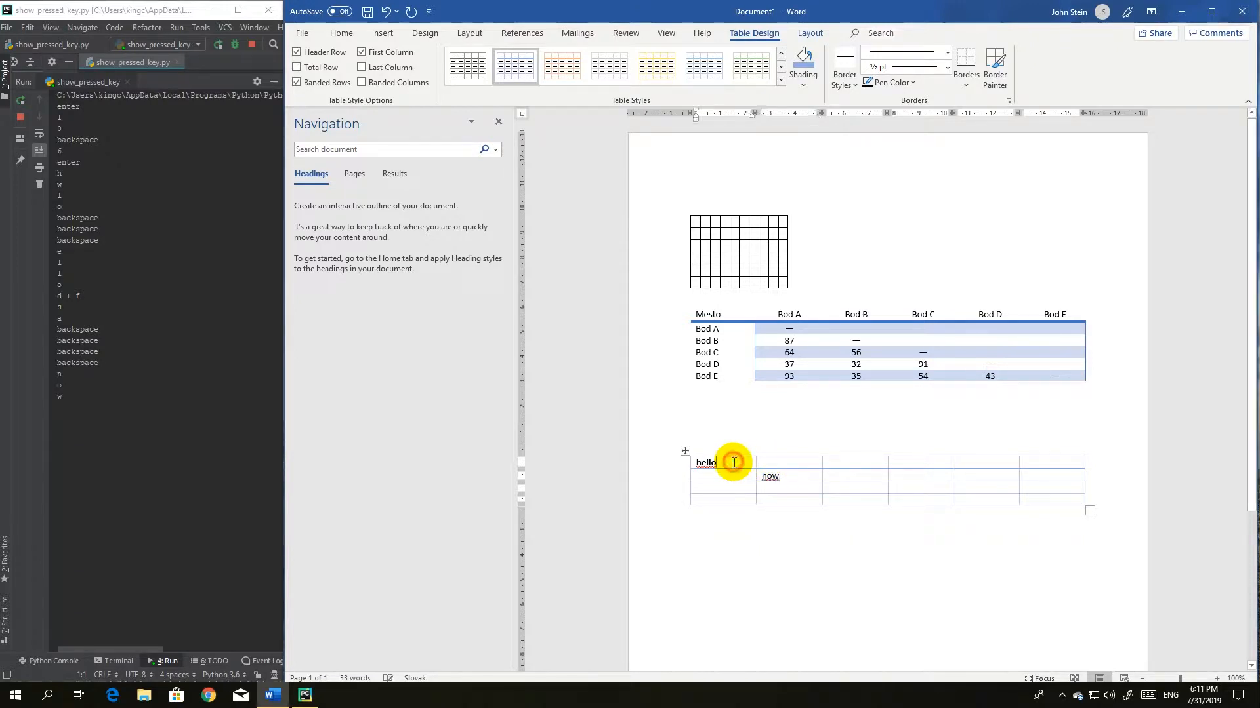
pyautogui.click(781, 80)
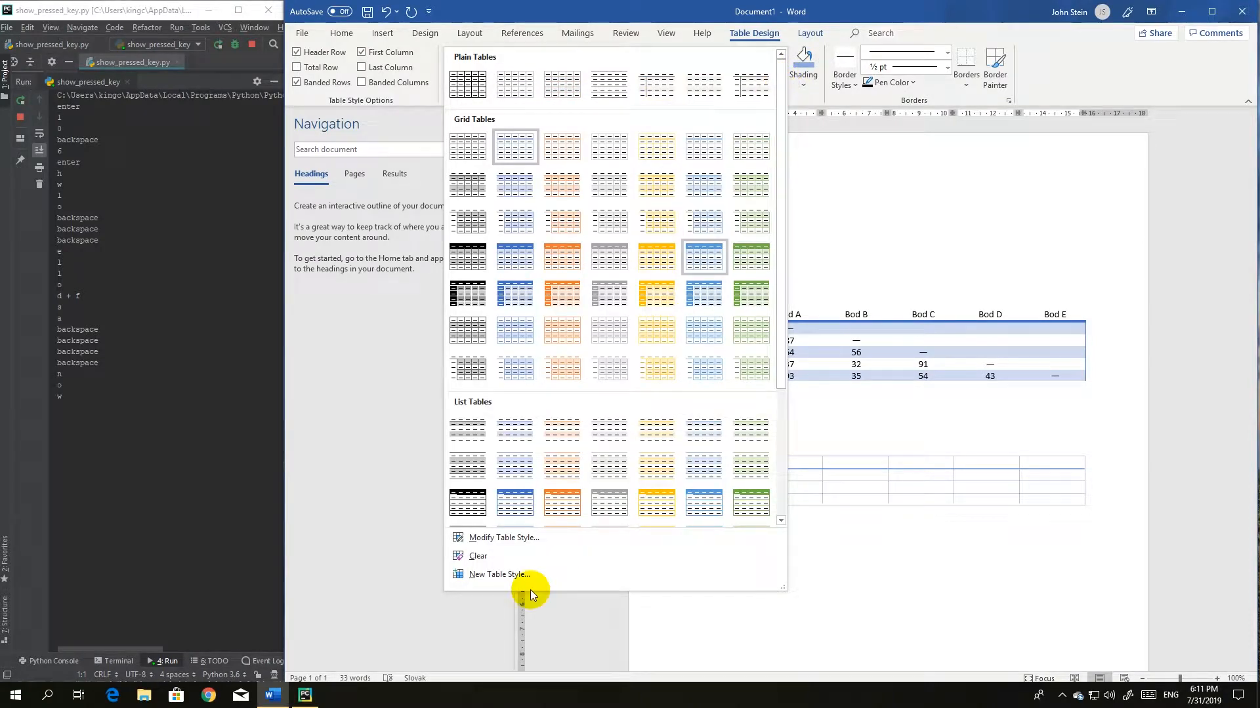
pyautogui.click(505, 538)
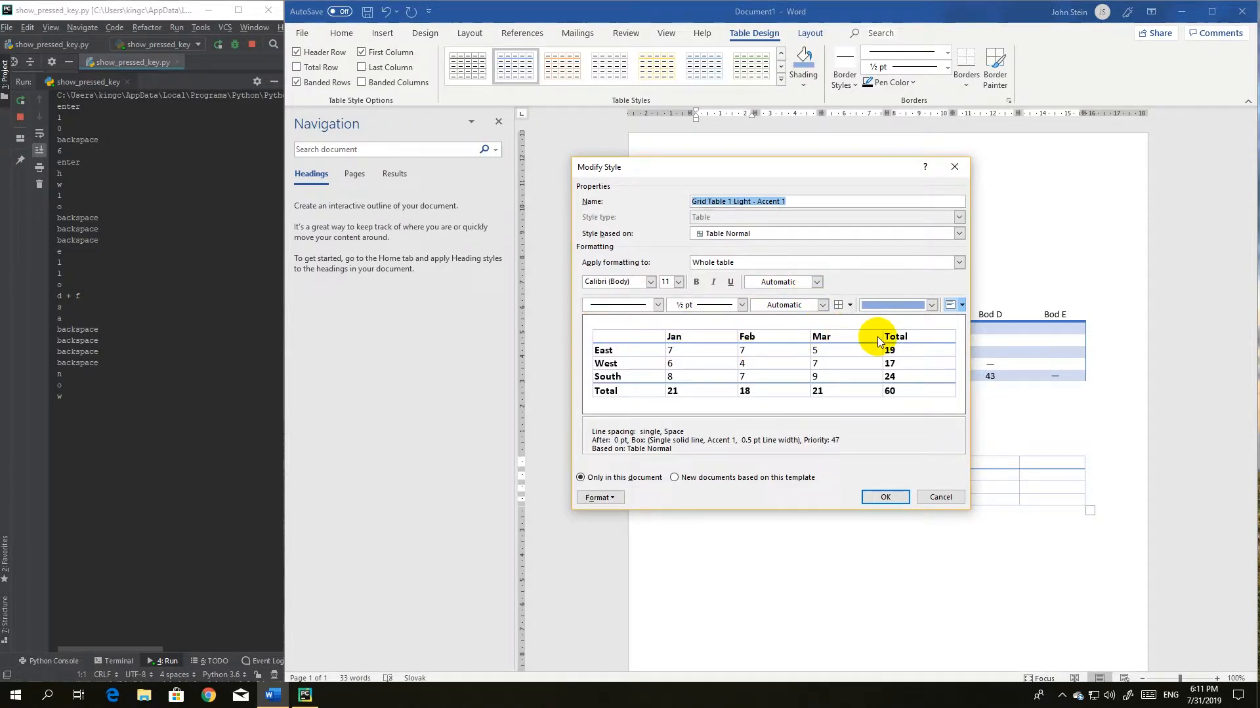
# - Try a light orange fill for the whole table in the style and reset the fill to No Color
pyautogui.click(931, 305)
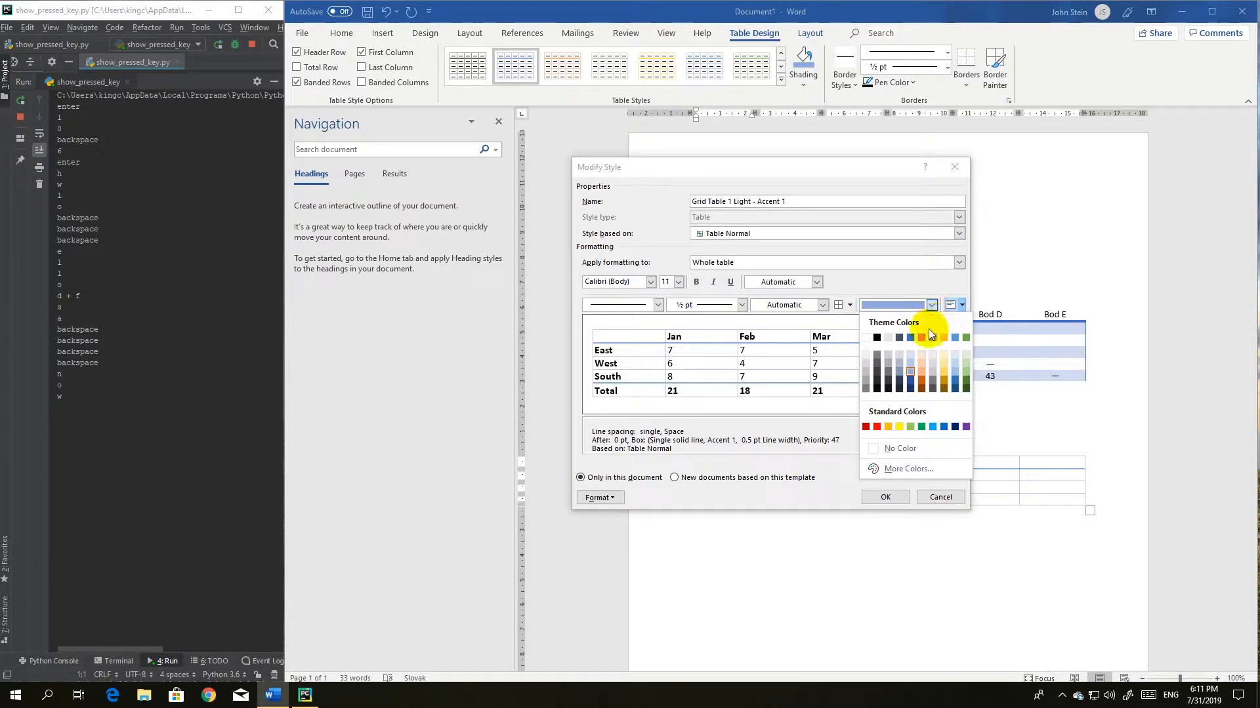
pyautogui.click(925, 370)
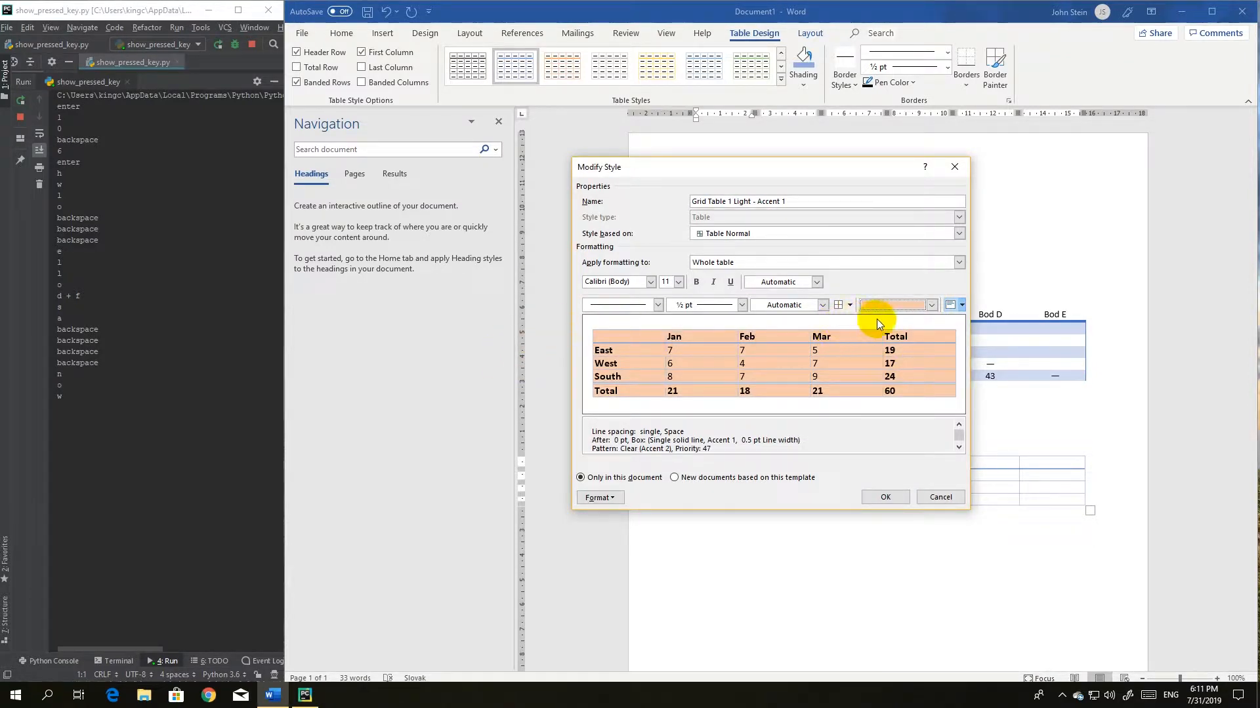
pyautogui.click(931, 305)
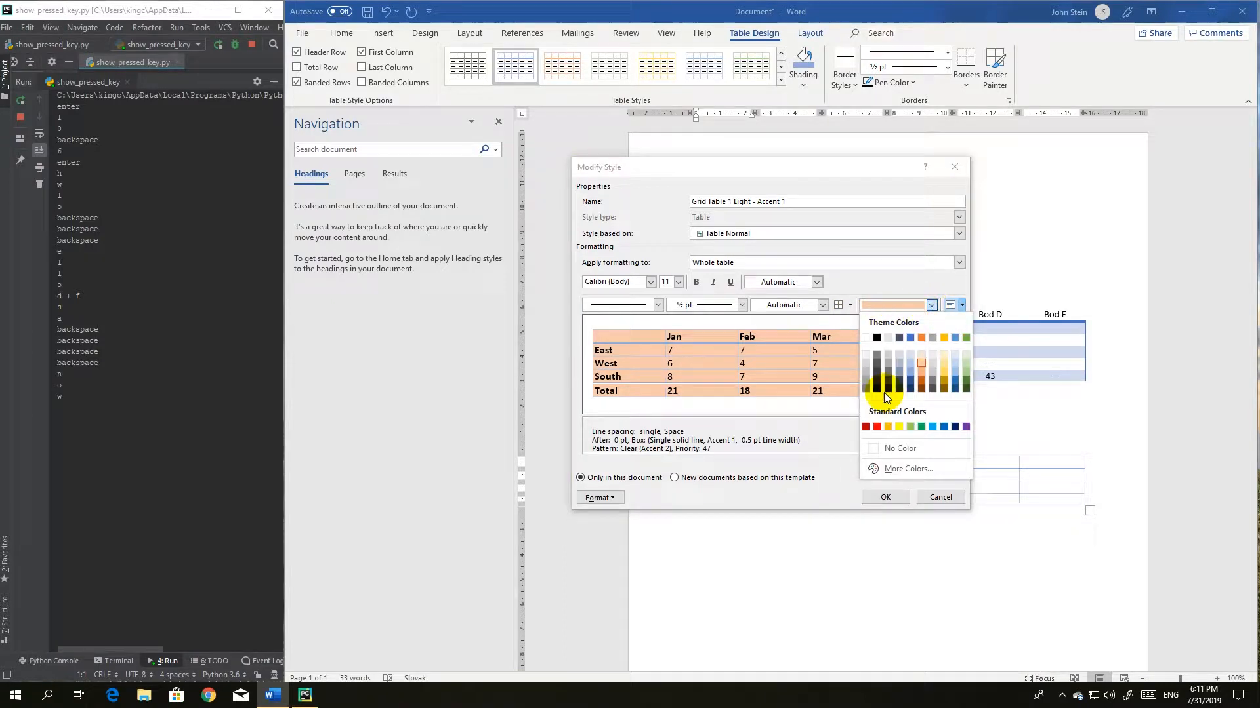
pyautogui.click(867, 452)
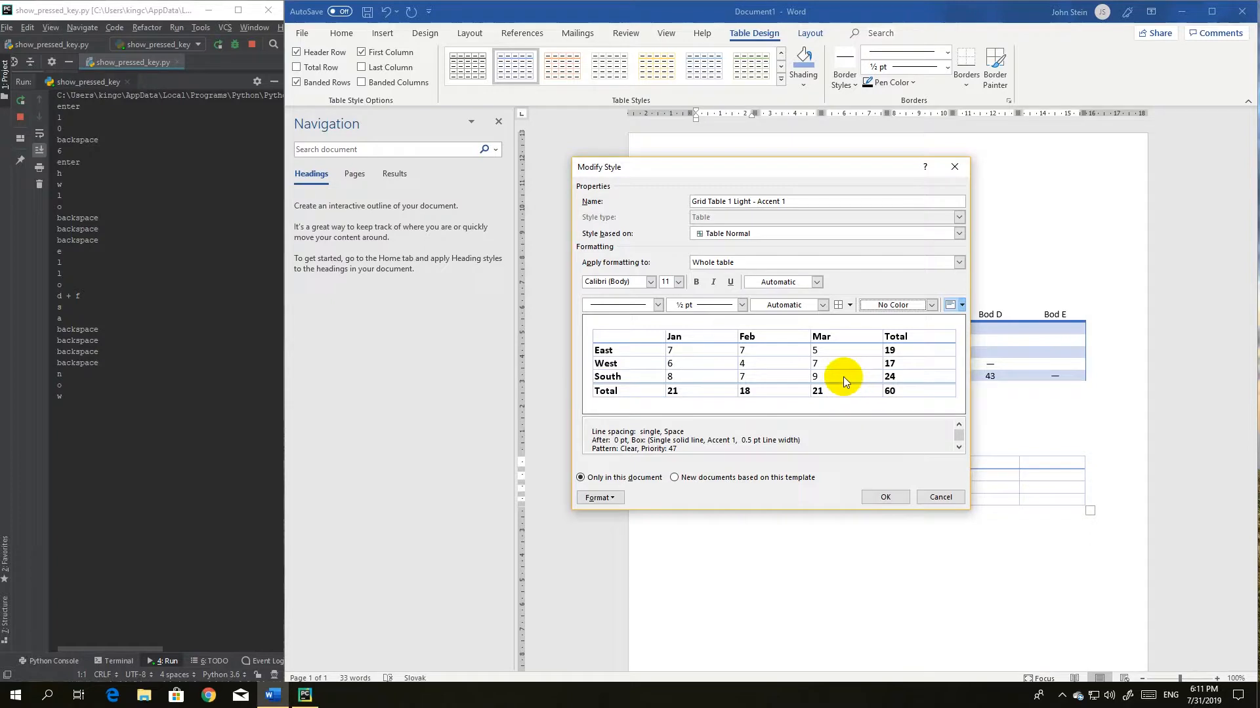
# - Set the whole-table cell alignment in the style to top center
pyautogui.click(962, 304)
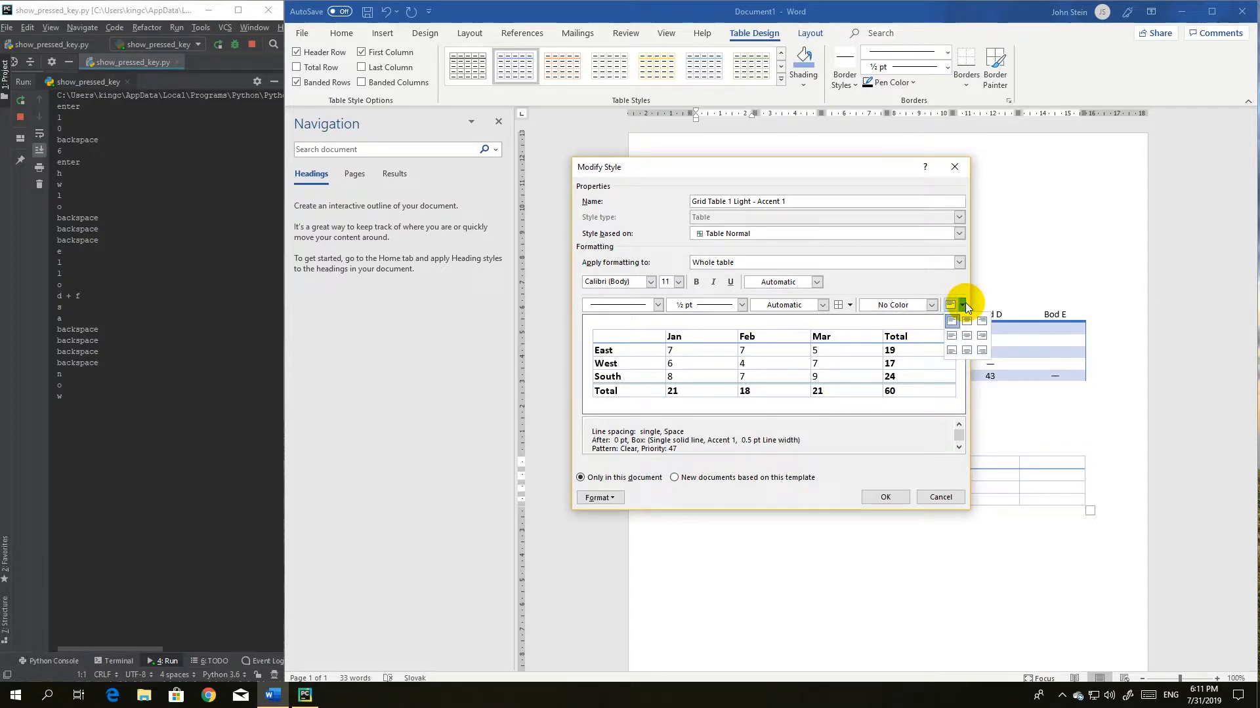
pyautogui.click(967, 320)
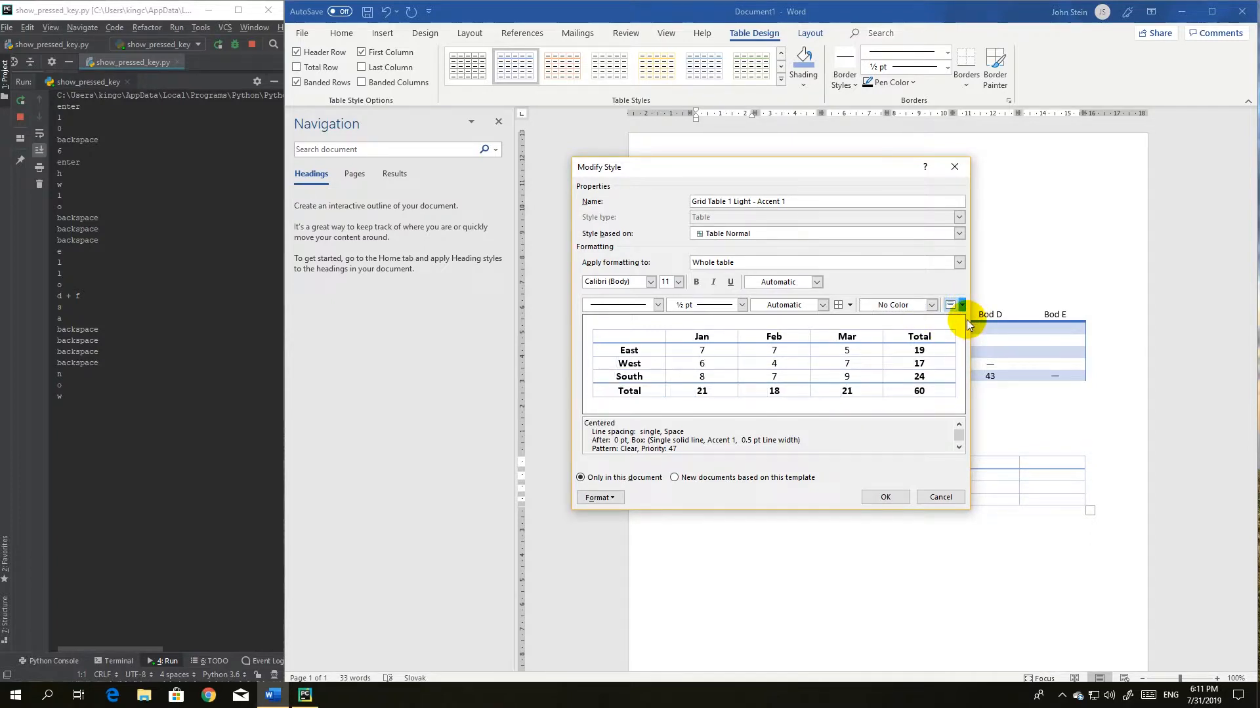
pyautogui.click(963, 305)
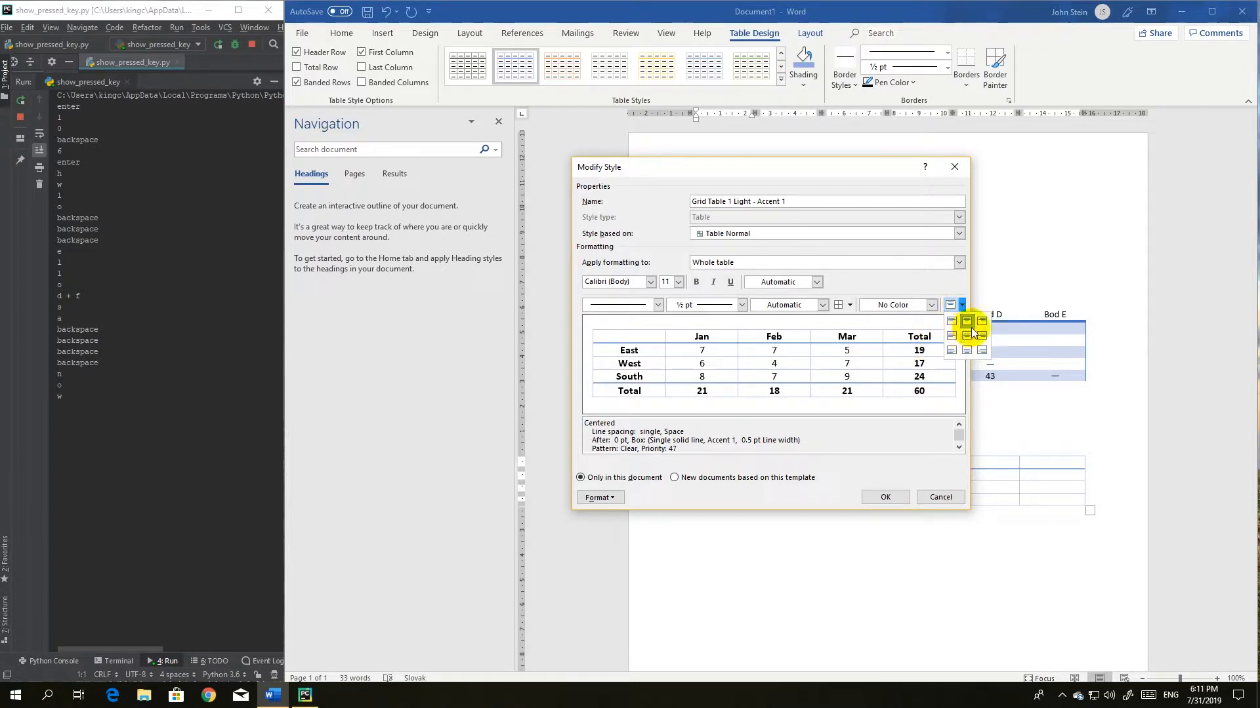
pyautogui.click(869, 279)
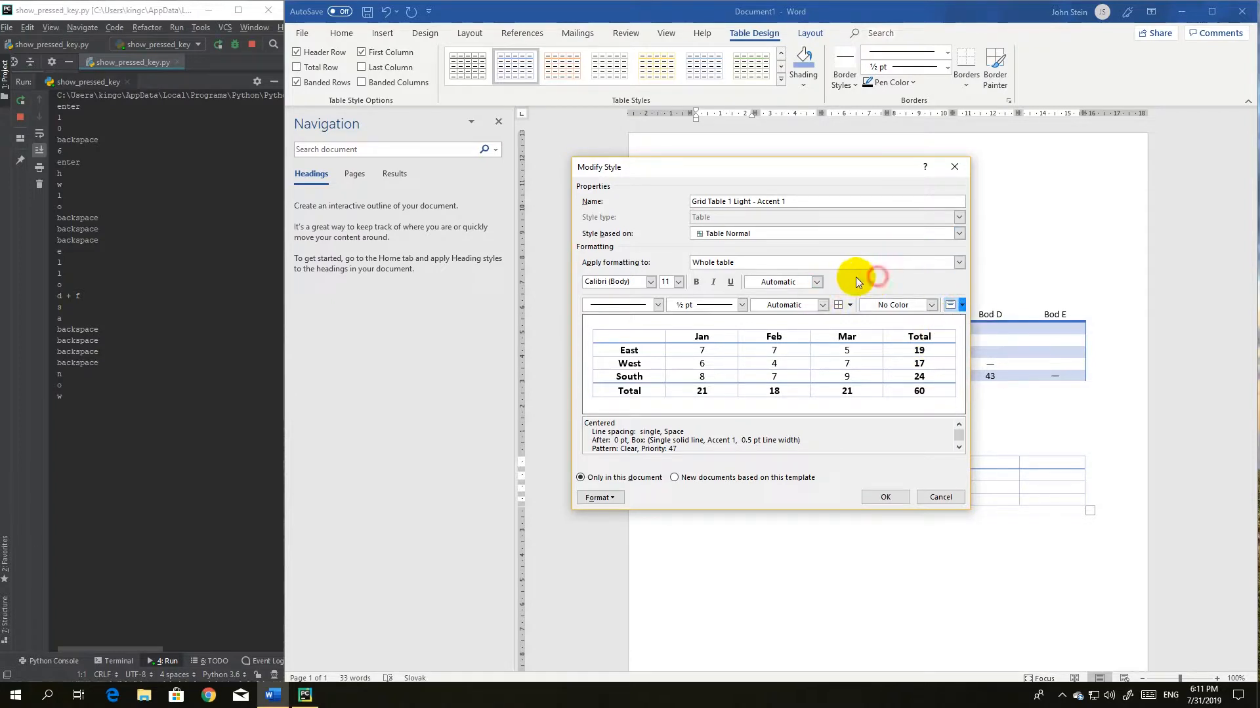
# - Set the style's whole-table font to Times New Roman at 12 pt and accept the style changes
pyautogui.click(649, 282)
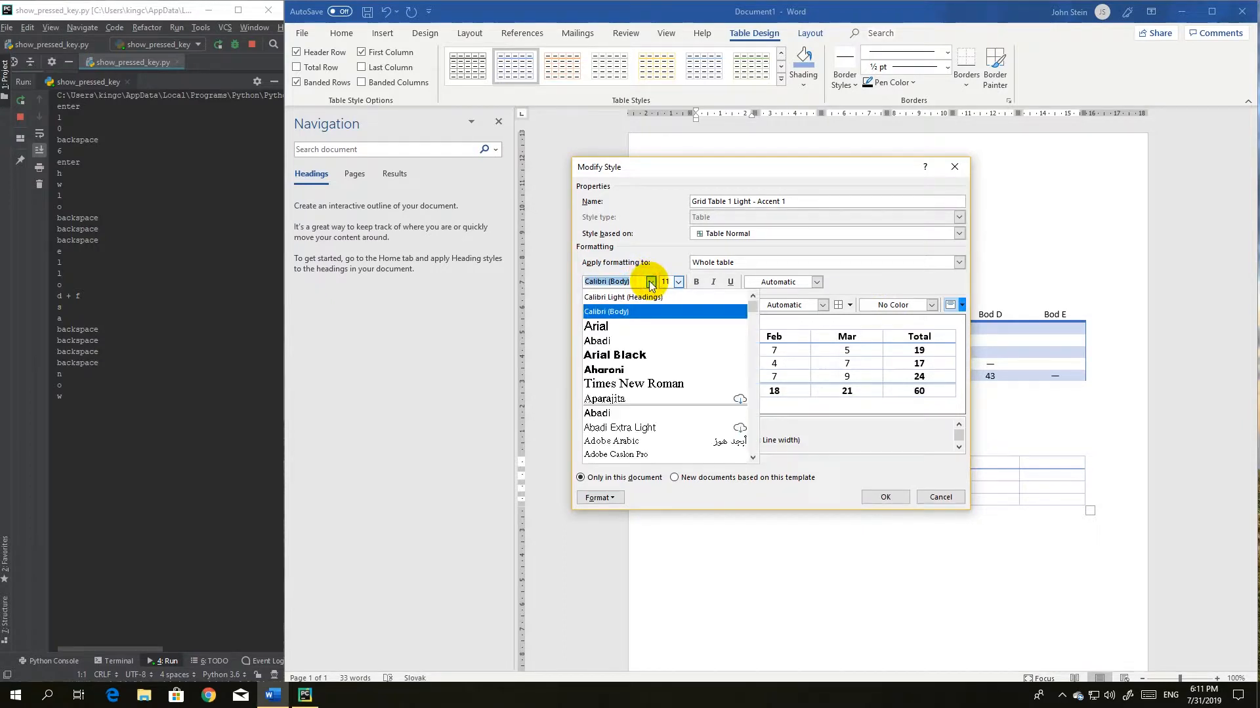
pyautogui.click(641, 385)
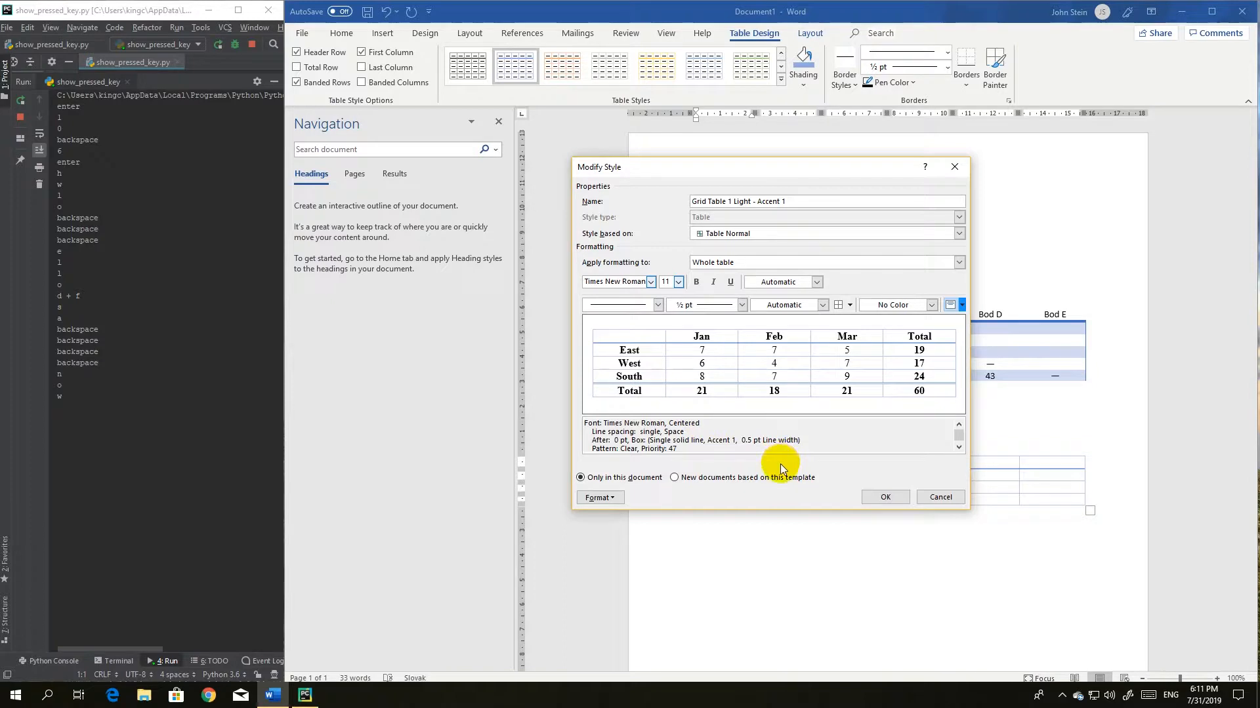
pyautogui.click(678, 283)
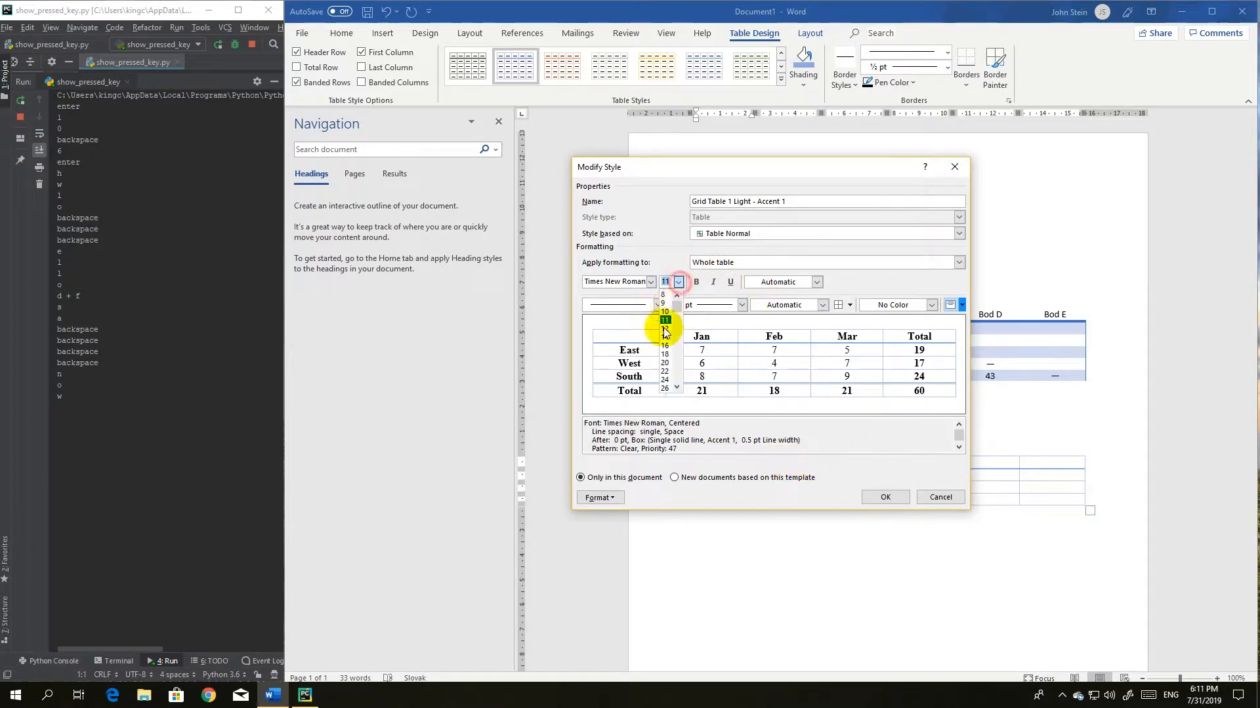
pyautogui.click(665, 329)
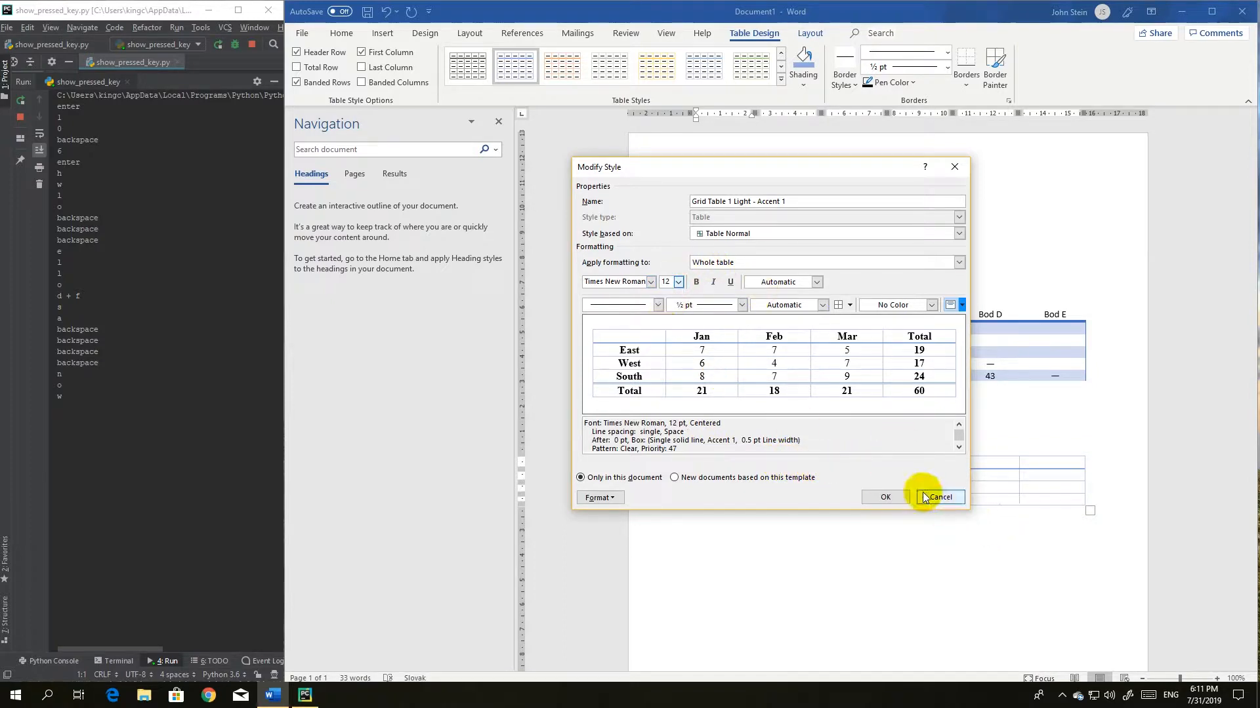
pyautogui.click(893, 497)
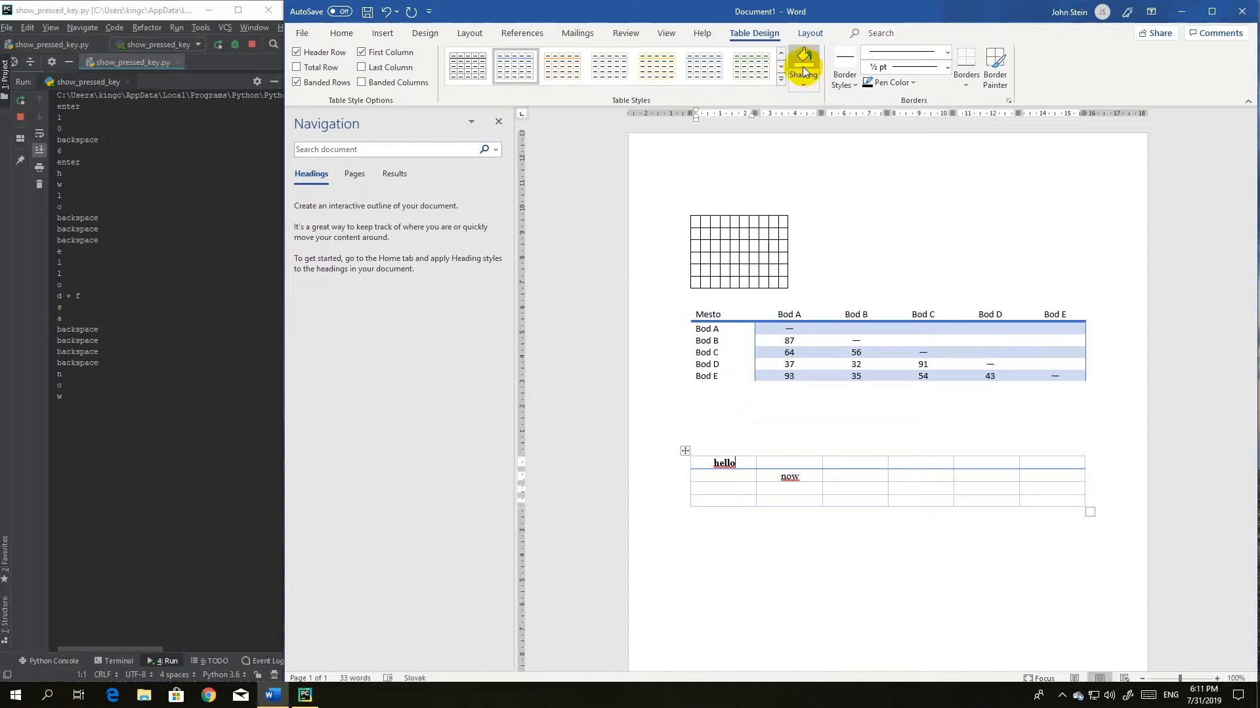
# - Shade the first two header cells of the 6-column table light green
pyautogui.moveTo(724, 463); pyautogui.dragTo(797, 463)
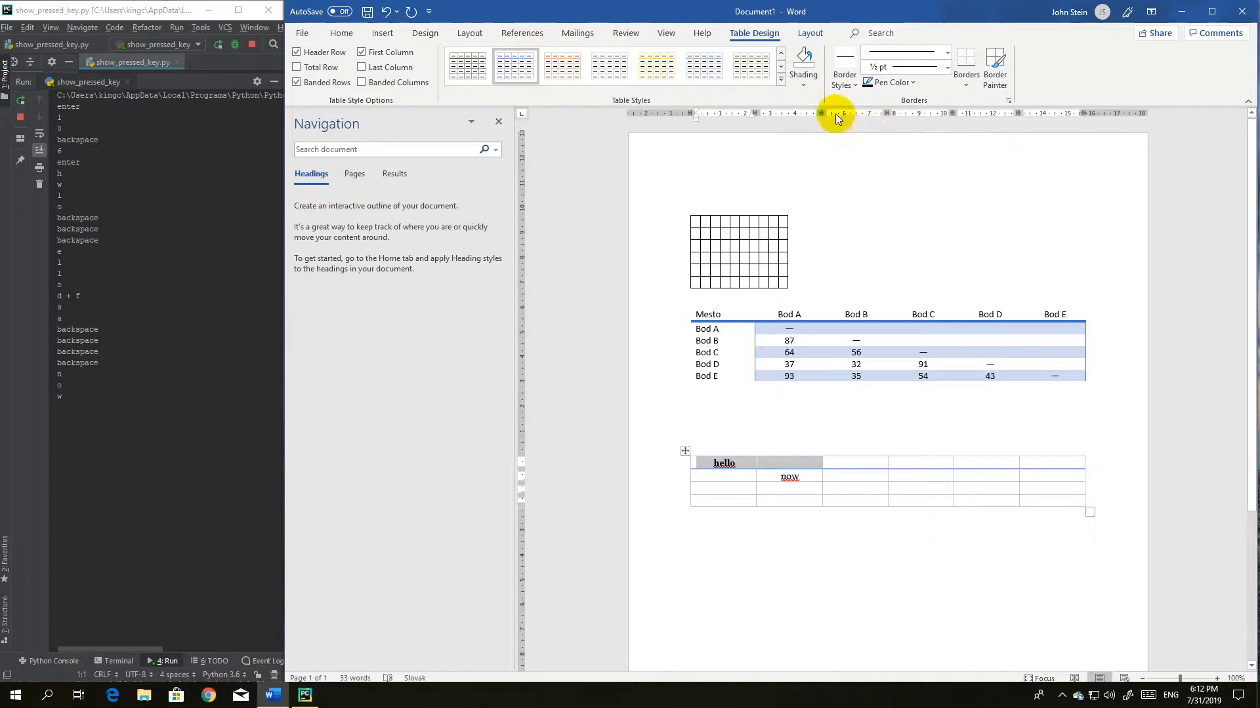
pyautogui.click(805, 88)
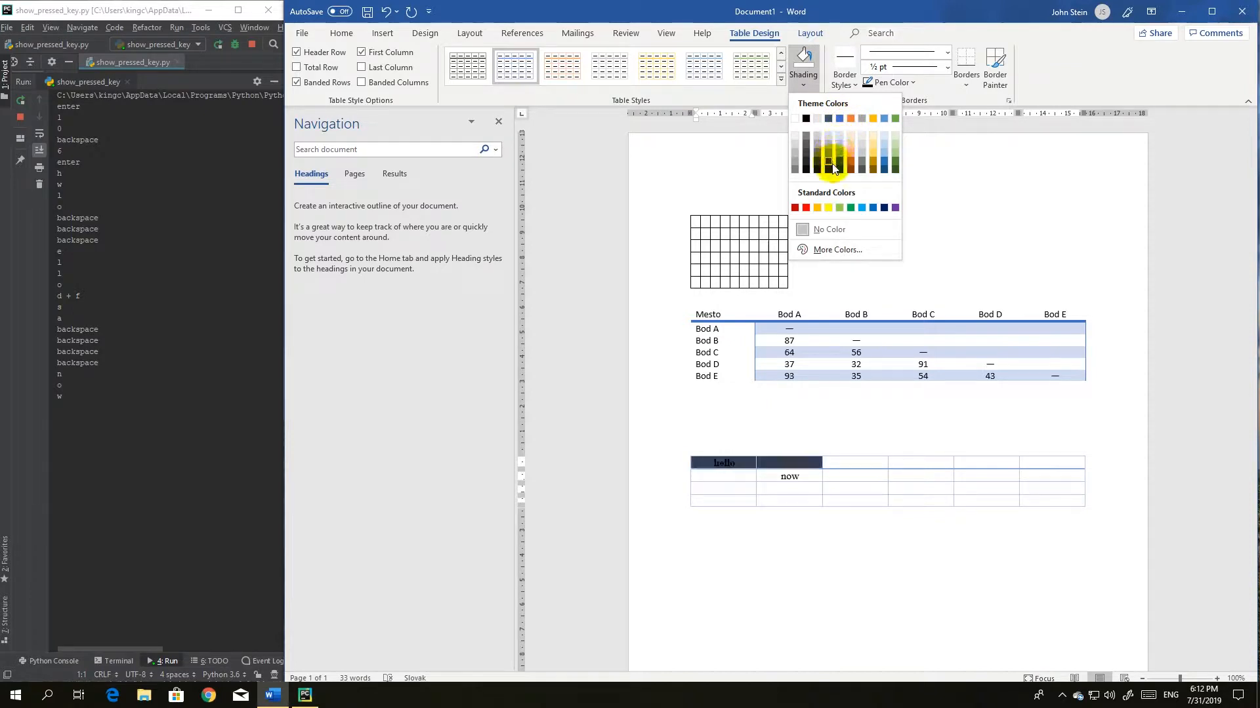
pyautogui.click(892, 148)
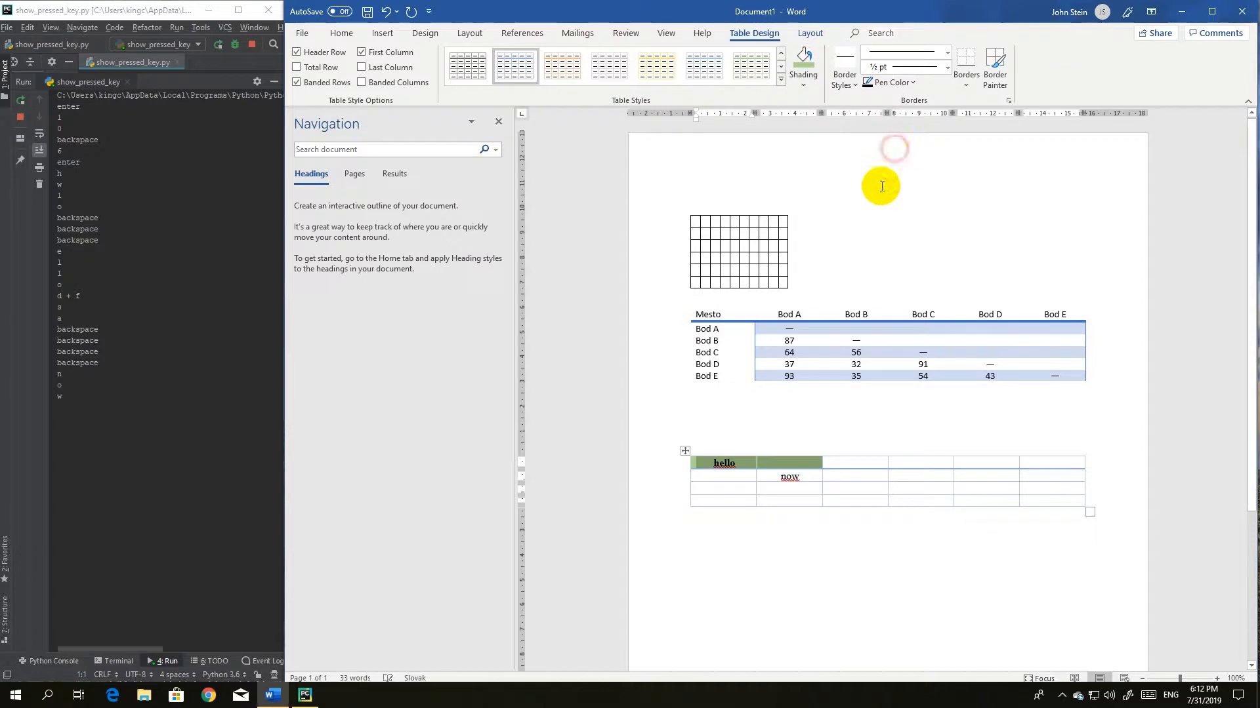
pyautogui.click(810, 422)
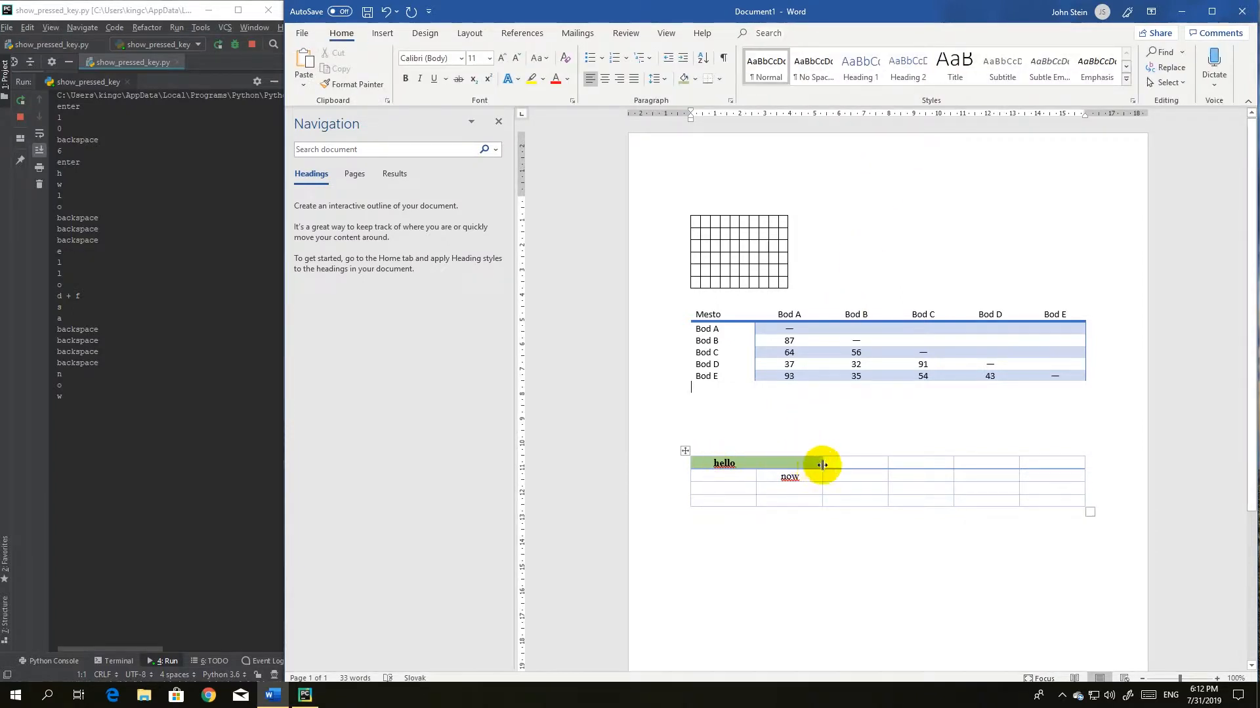
# - Extend the same light green shading across the remaining header cells of the 6-column table
pyautogui.moveTo(813, 459); pyautogui.dragTo(1054, 457)
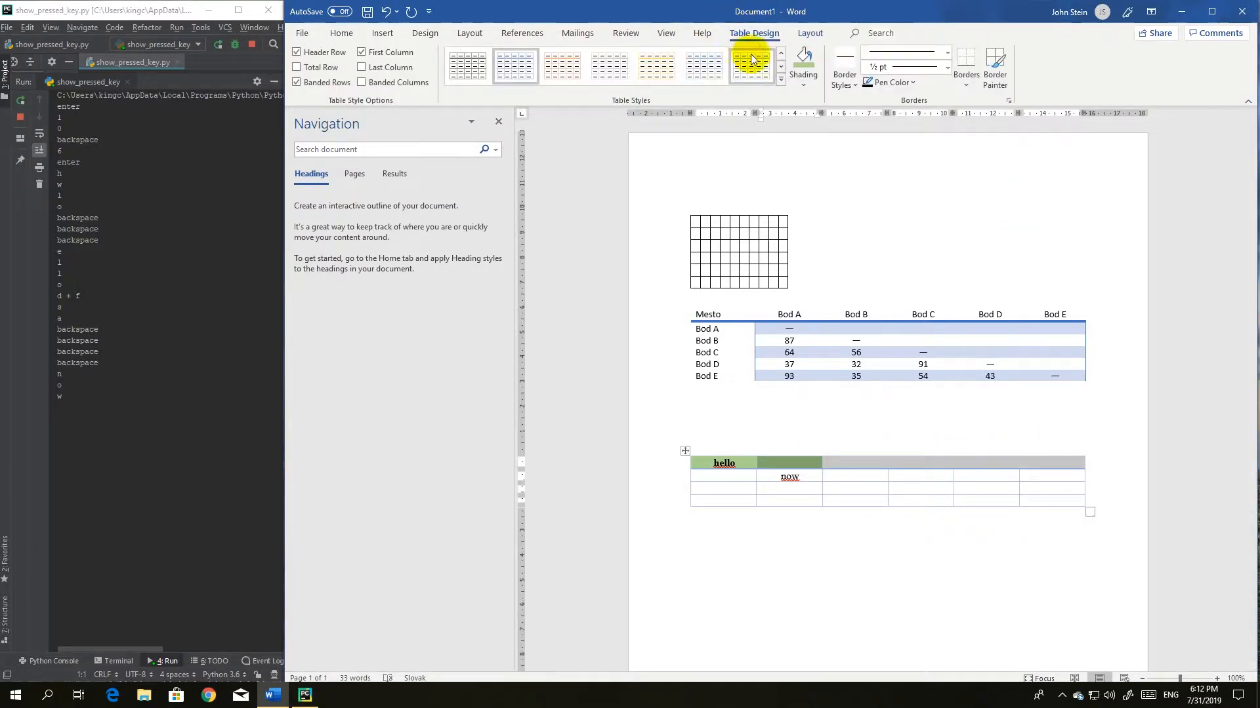
pyautogui.click(803, 78)
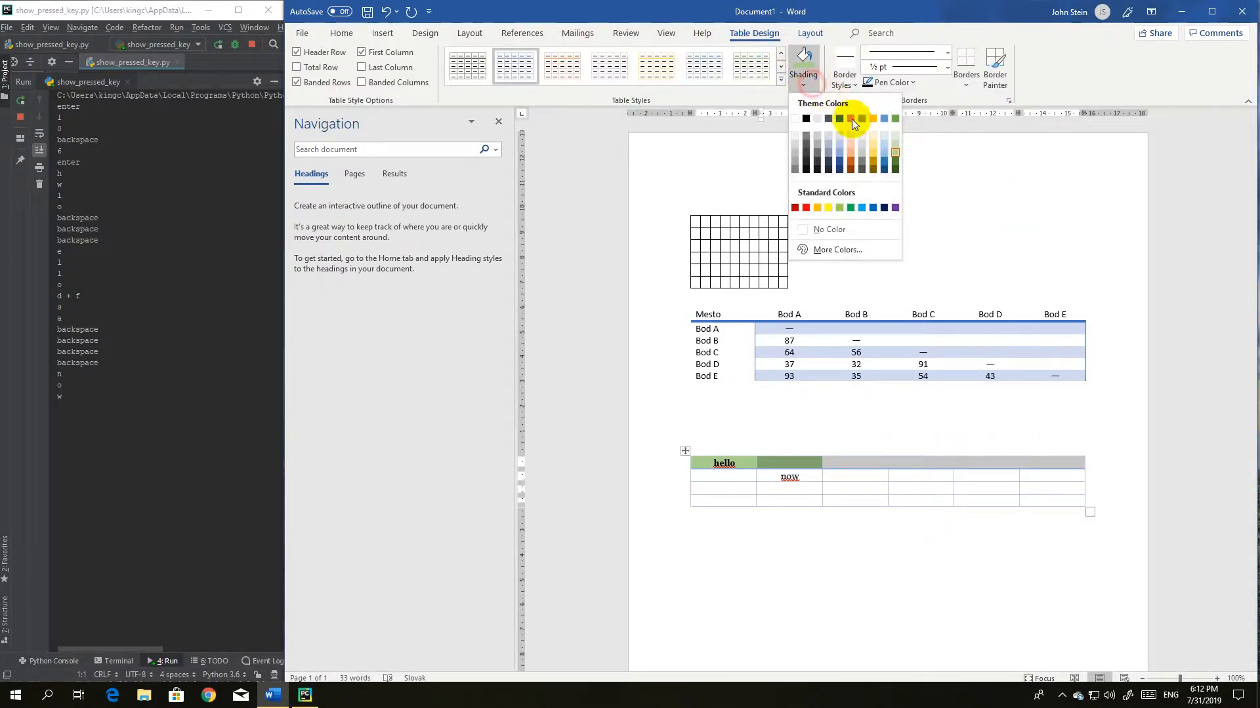
pyautogui.click(896, 156)
pyautogui.click(888, 426)
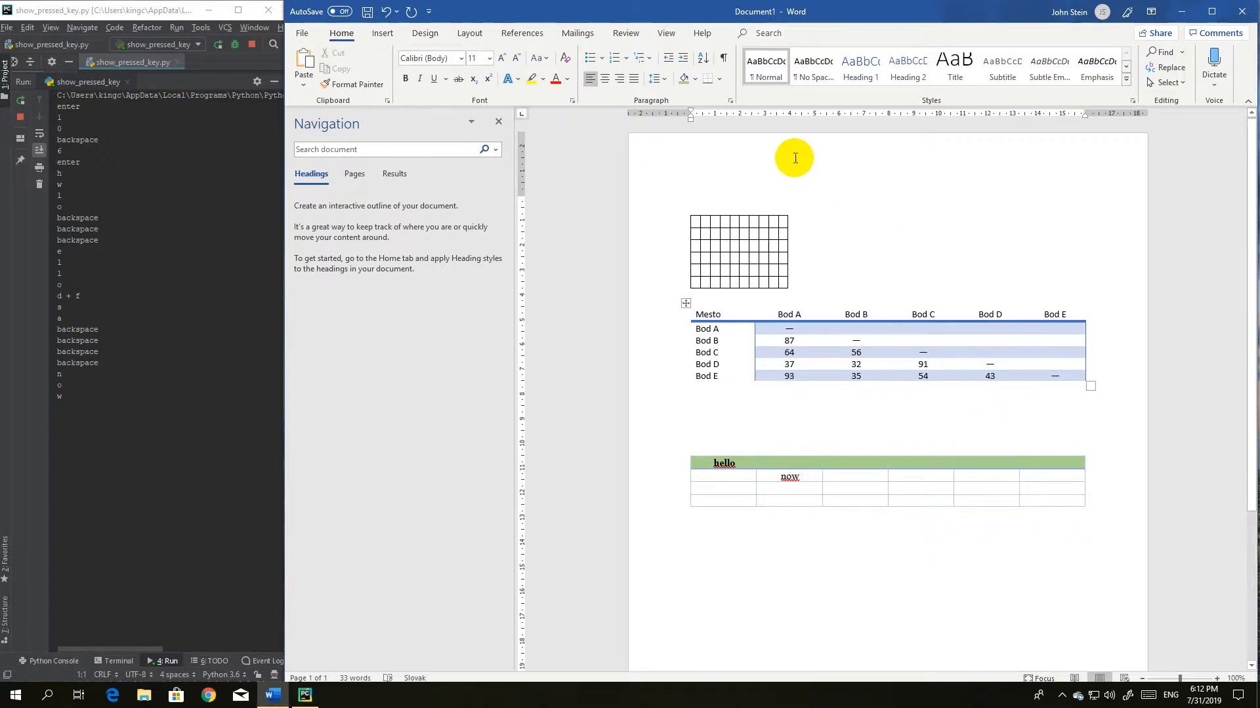
# - Paint solid black 1 ½ pt borders along the top and bottom edges of the green header row
pyautogui.click(790, 463)
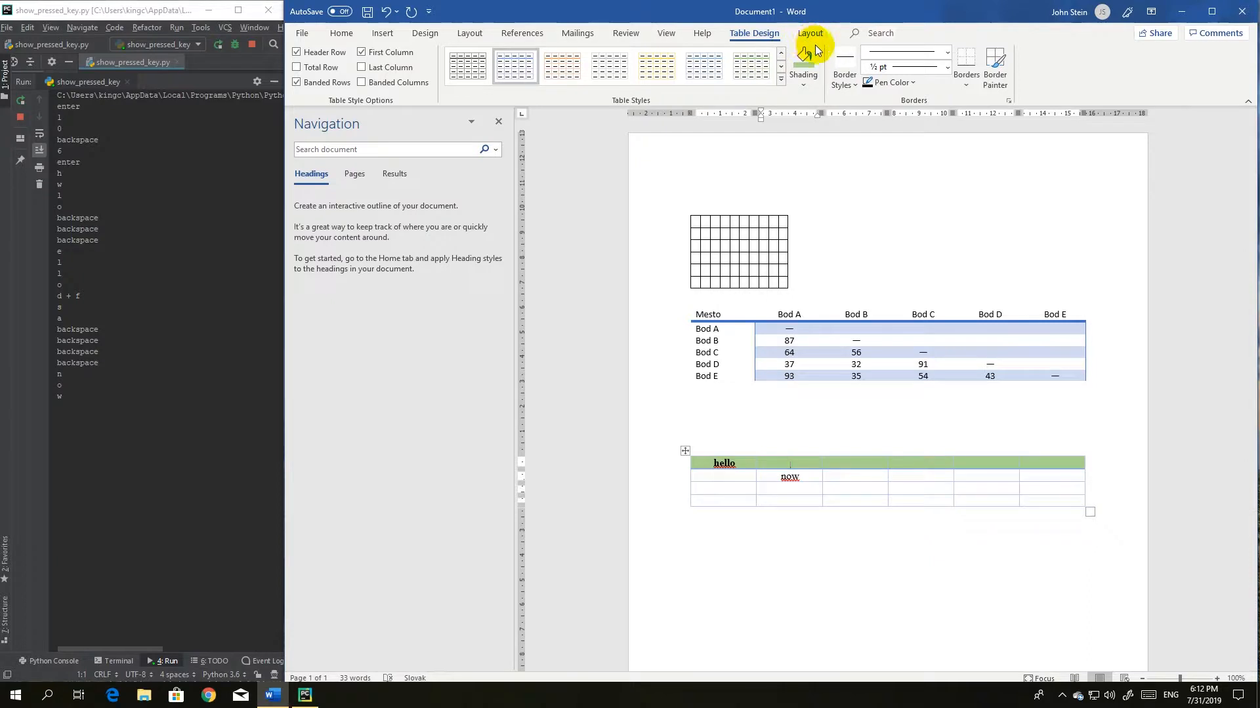
pyautogui.click(854, 89)
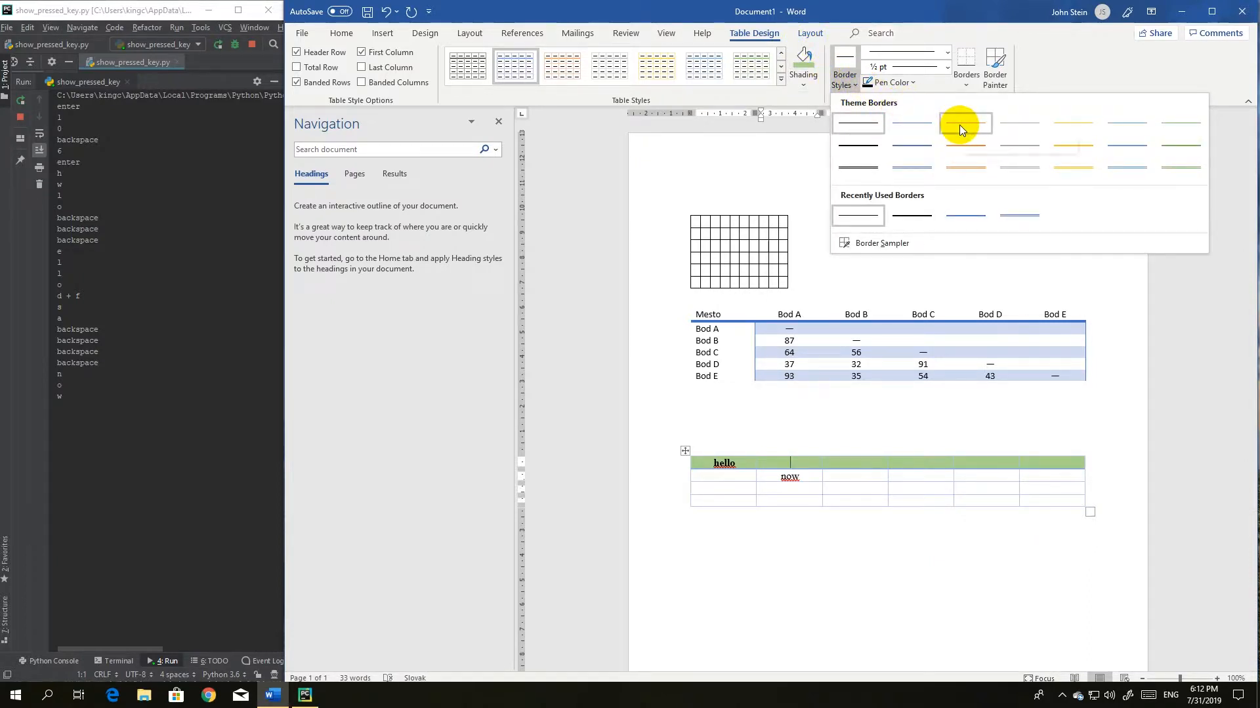
pyautogui.click(872, 148)
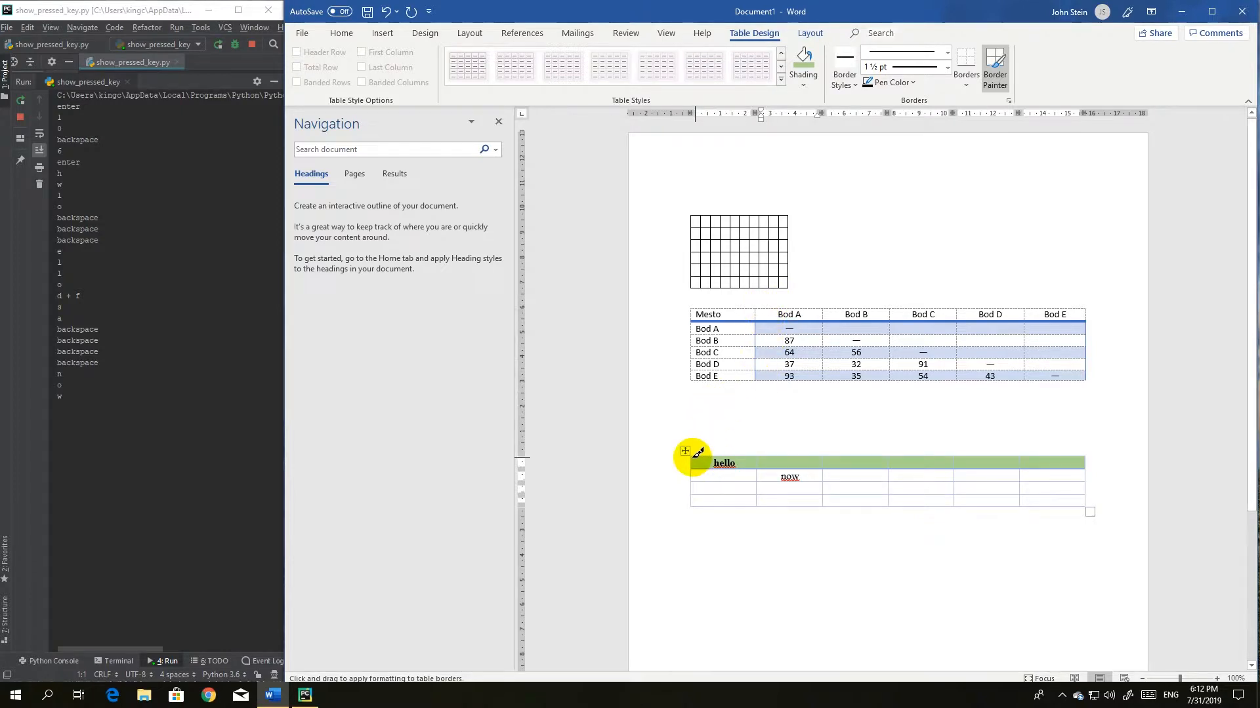
pyautogui.moveTo(696, 451); pyautogui.dragTo(1082, 450)
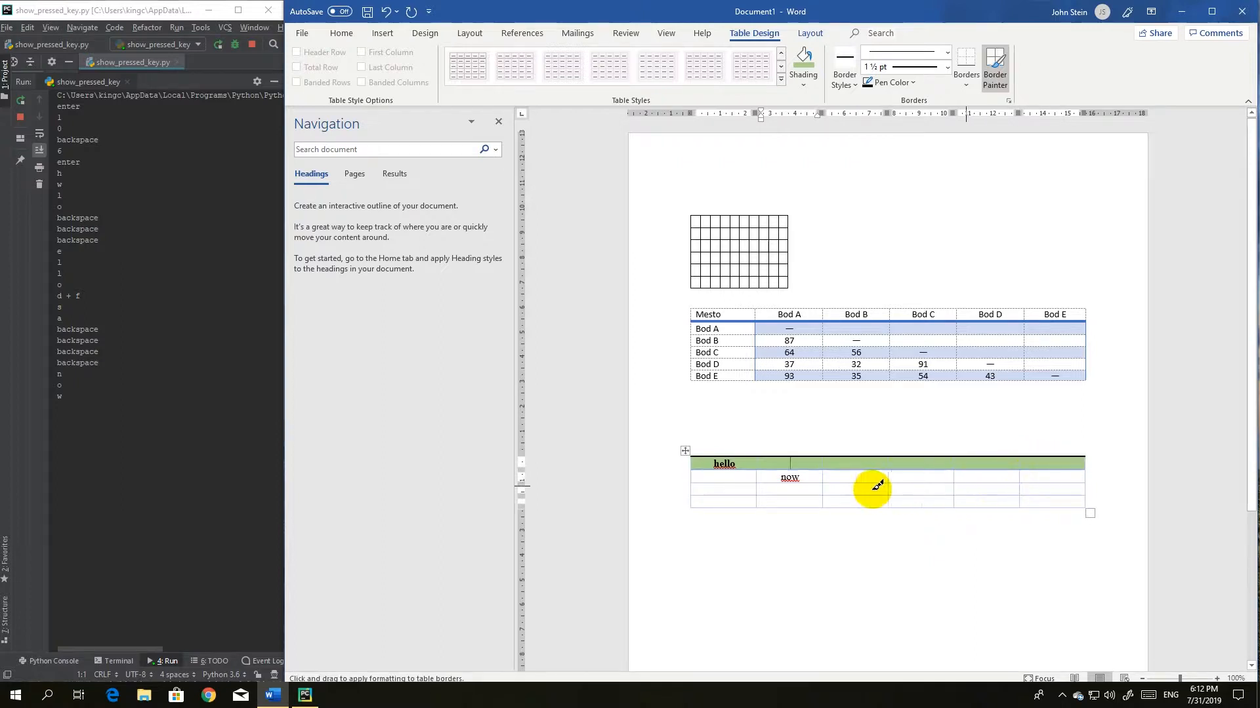
pyautogui.click(764, 465)
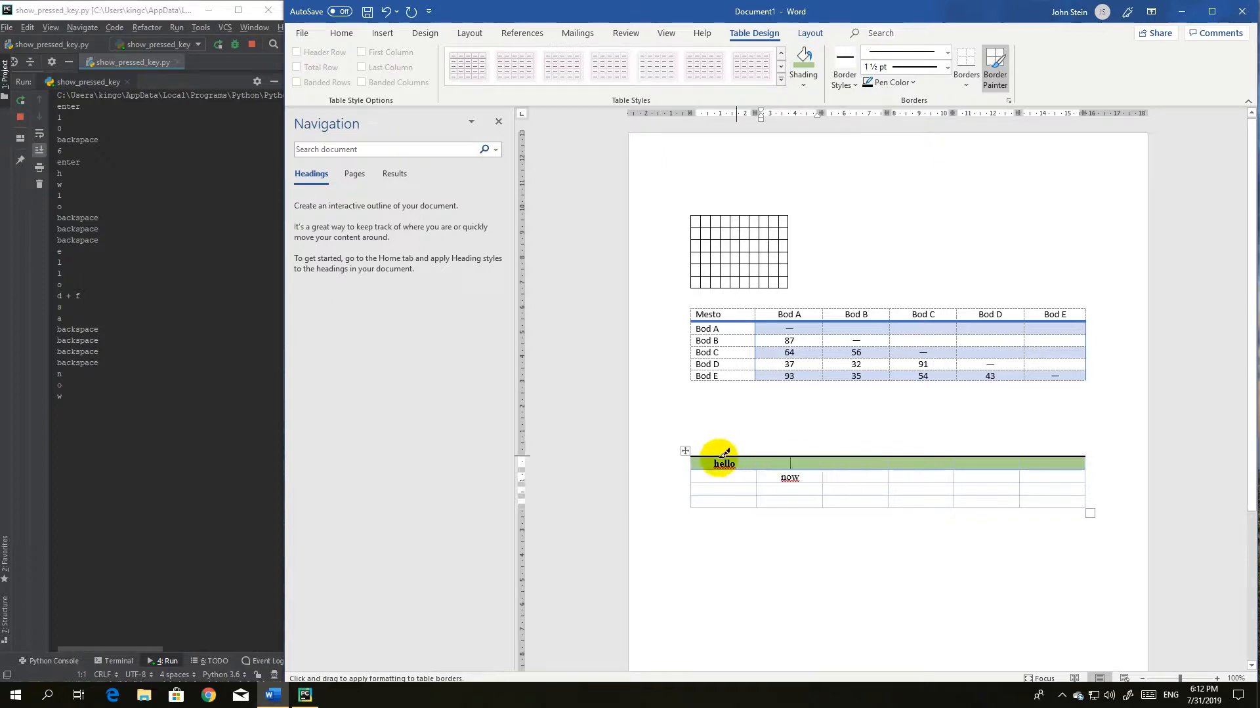
pyautogui.moveTo(697, 468); pyautogui.dragTo(1063, 463)
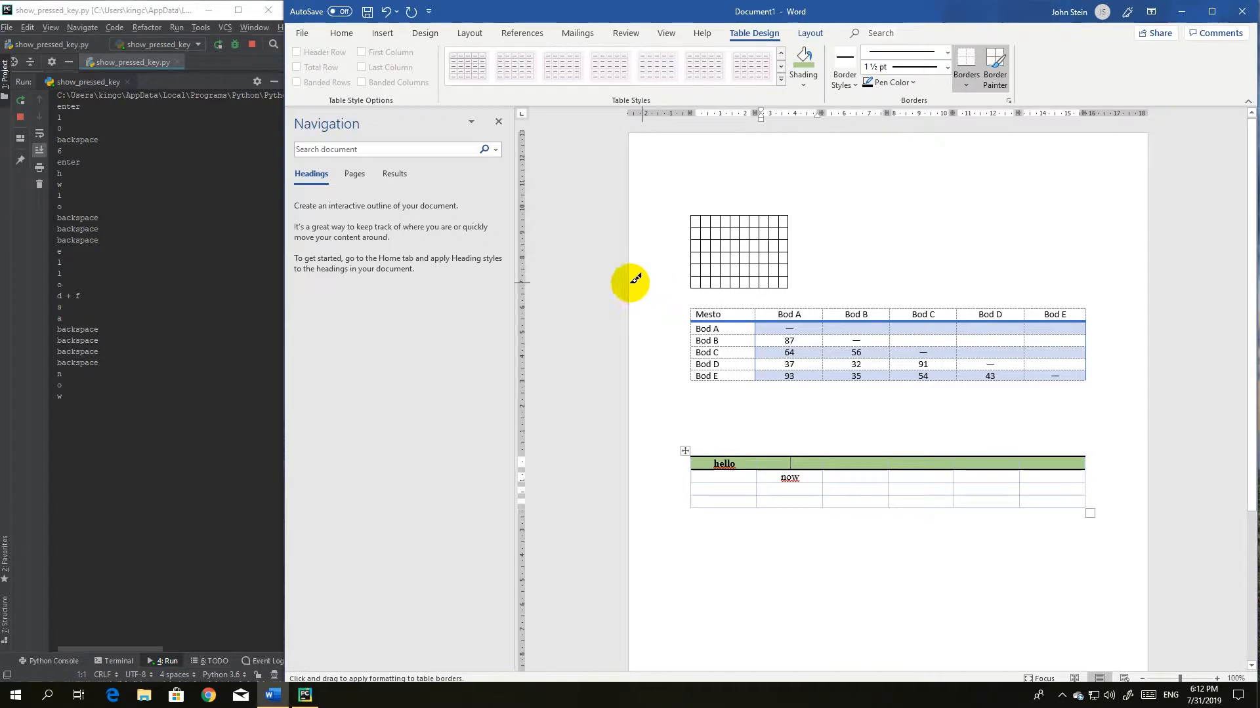
pyautogui.moveTo(794, 487); pyautogui.dragTo(758, 446)
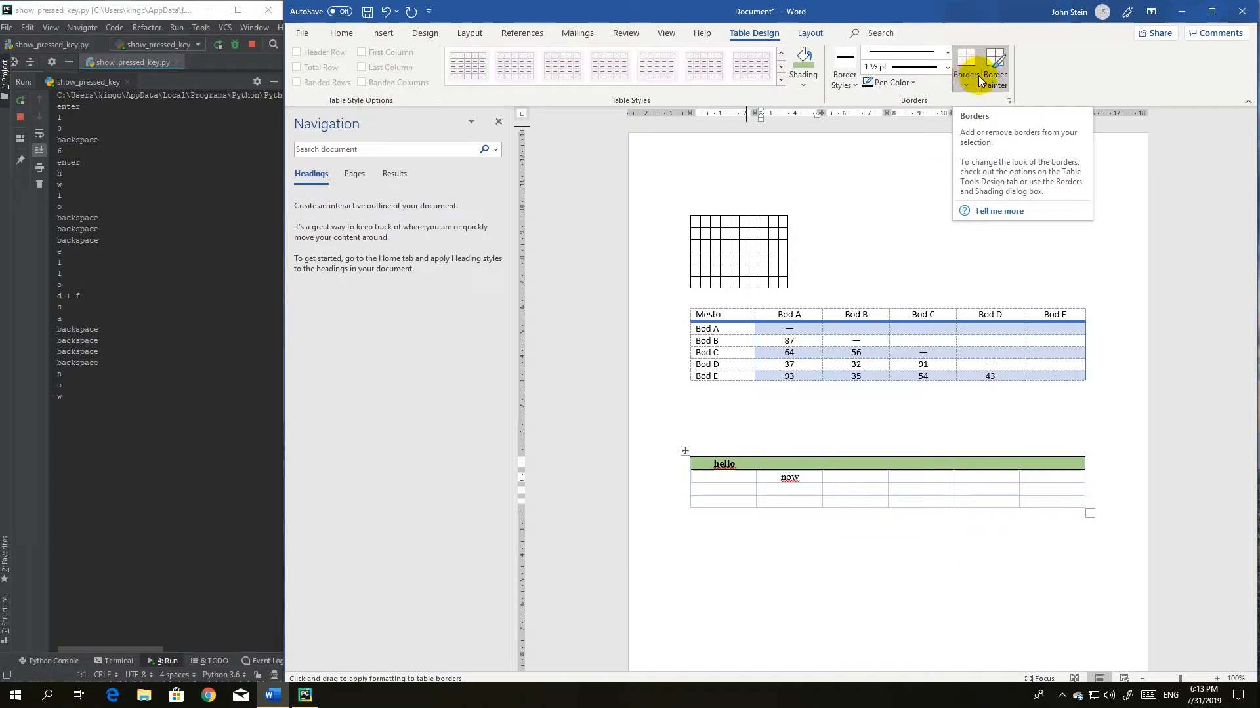
# - Repaint the bottom edge of the green header row with a ½ pt dotted border
pyautogui.click(936, 51)
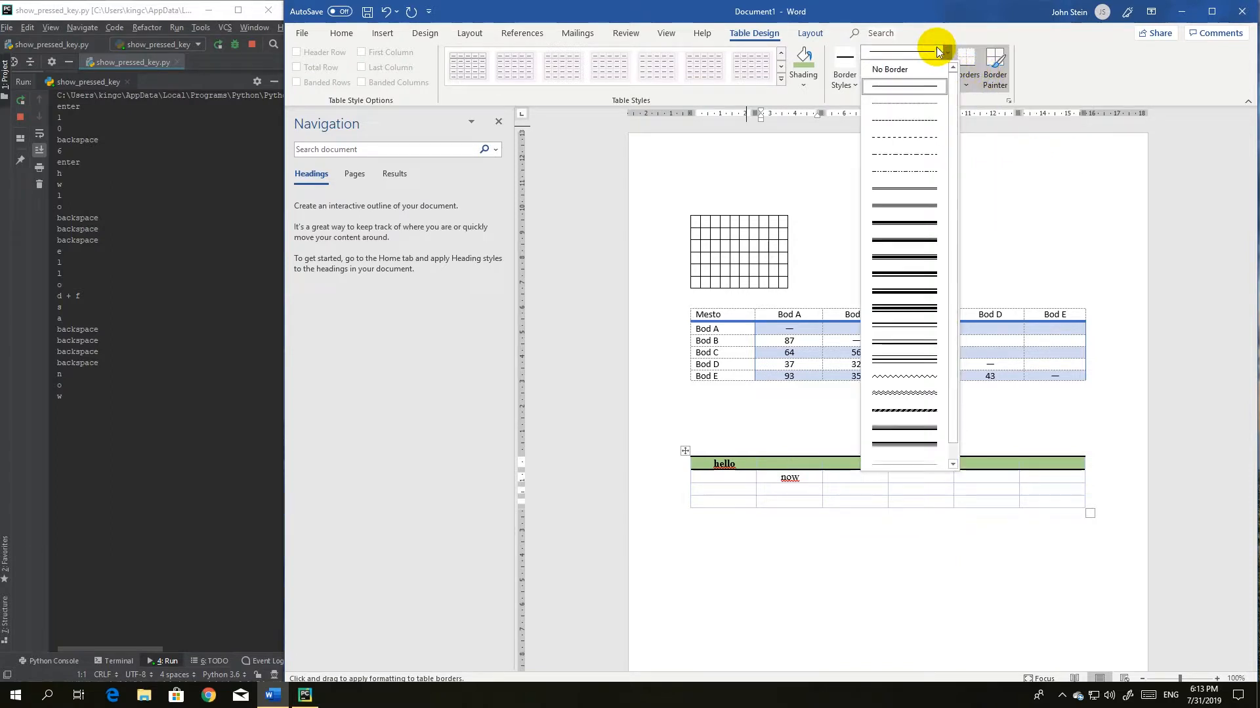
pyautogui.click(912, 105)
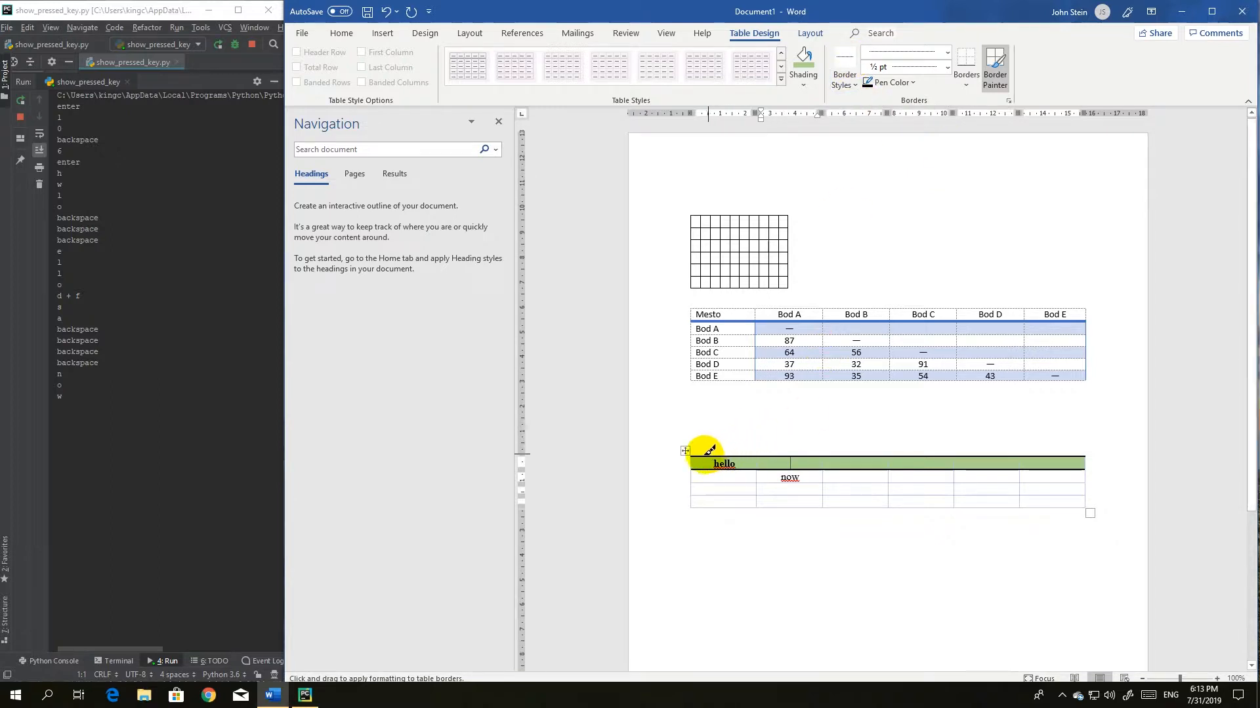
pyautogui.moveTo(702, 465)
pyautogui.mouseDown()
pyautogui.moveTo(1042, 471)
pyautogui.moveTo(1045, 483)
pyautogui.mouseUp()
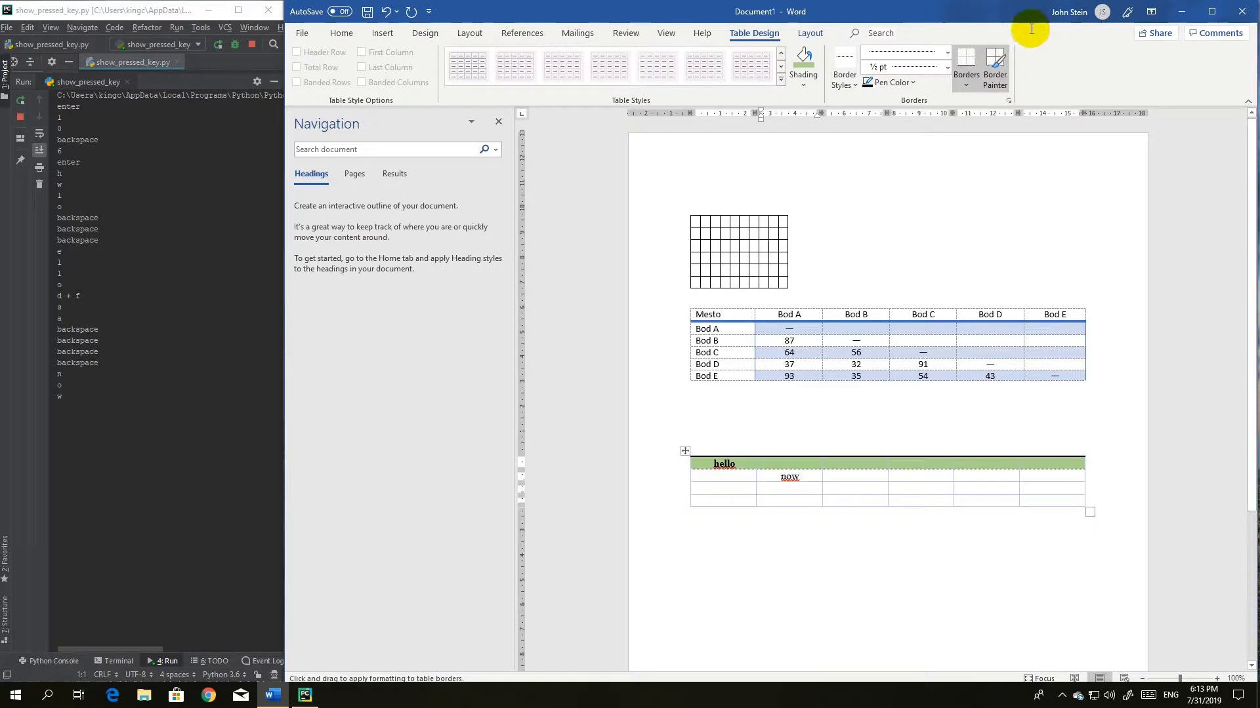
# - Repaint the bottom edge of the green header row with a 1 ½ pt dotted border
pyautogui.click(943, 56)
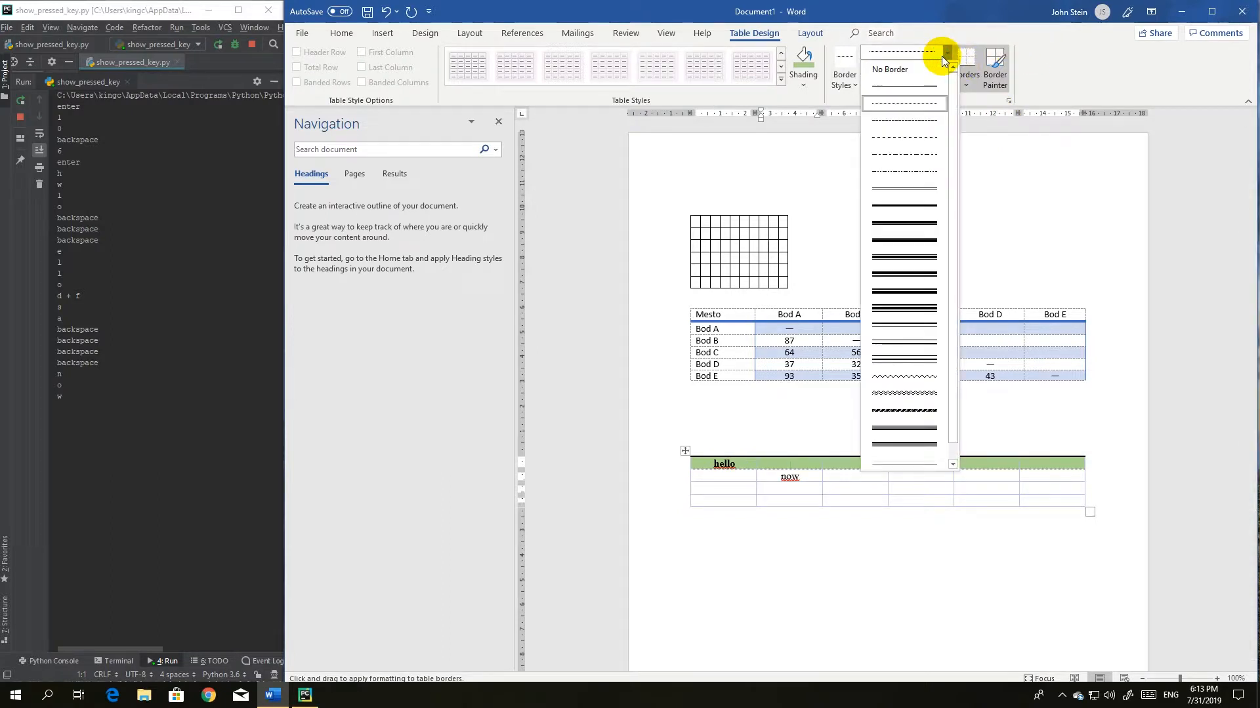
pyautogui.click(938, 105)
pyautogui.click(944, 70)
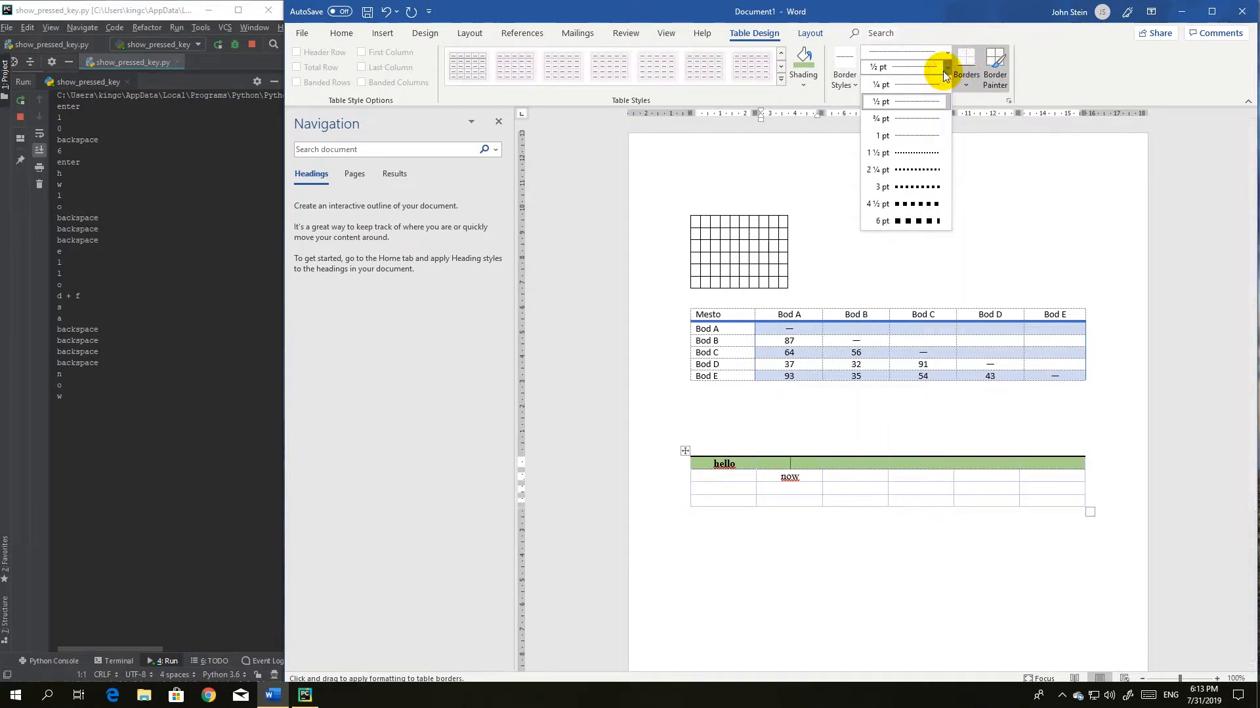
pyautogui.click(926, 155)
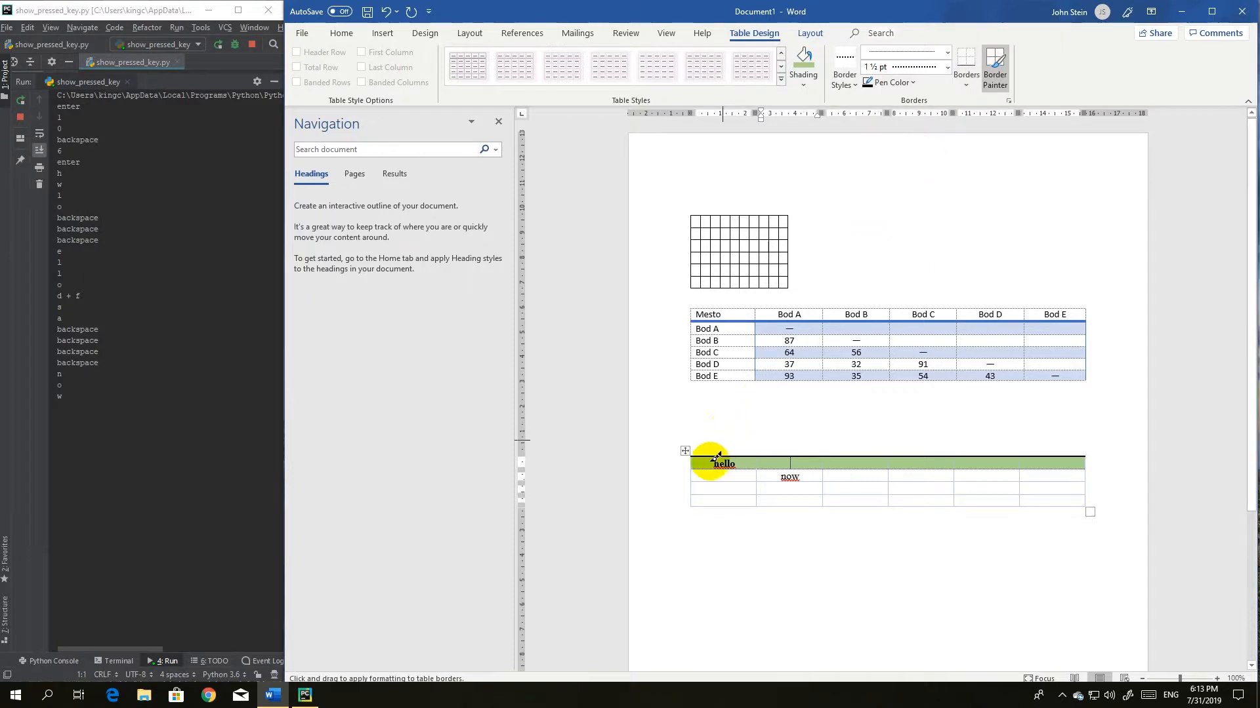
pyautogui.moveTo(697, 464); pyautogui.dragTo(1050, 453)
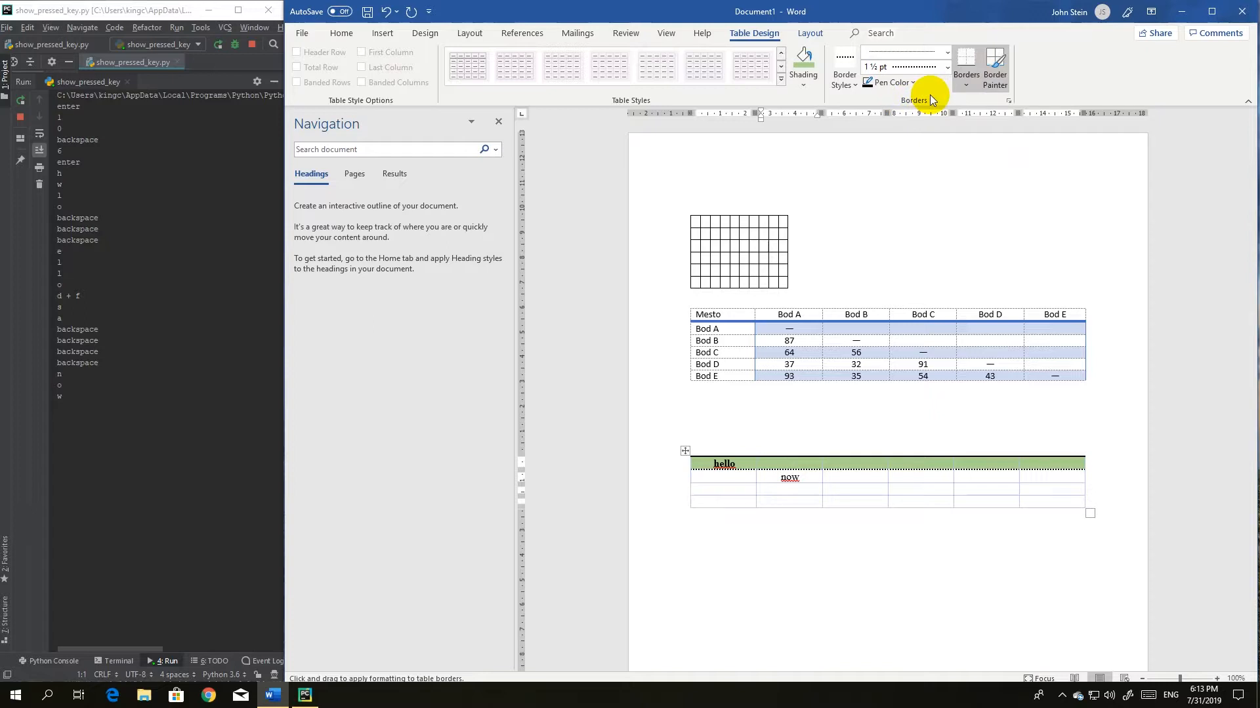
# - Change the border pen color to blue and repaint the dotted bottom edge of the green header row with it
pyautogui.click(910, 84)
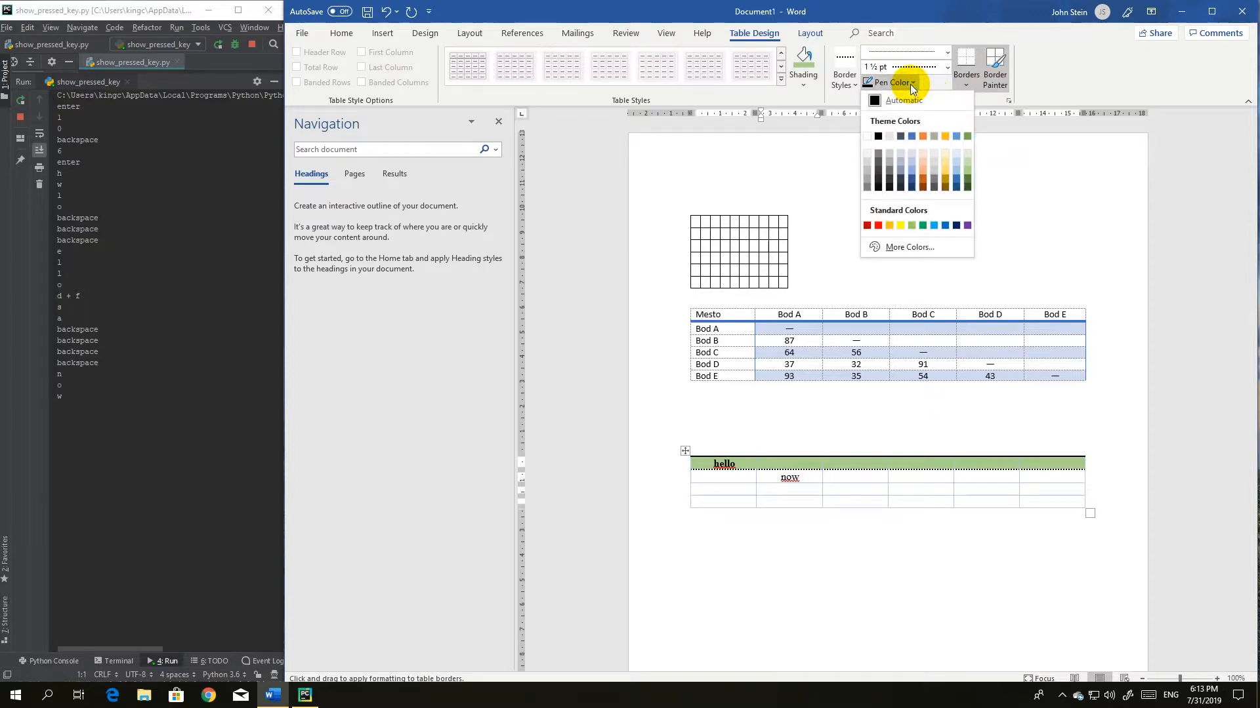
pyautogui.click(912, 136)
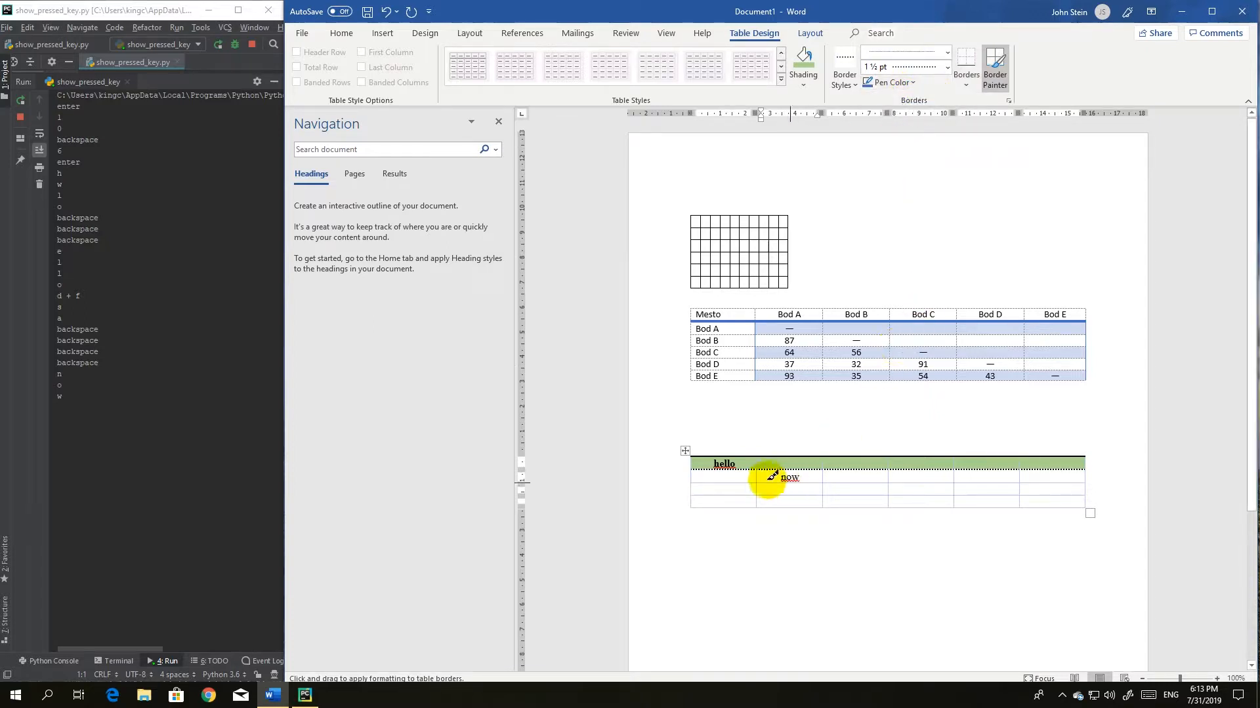
pyautogui.moveTo(717, 466)
pyautogui.mouseDown()
pyautogui.moveTo(1113, 450)
pyautogui.moveTo(1083, 466)
pyautogui.mouseUp()
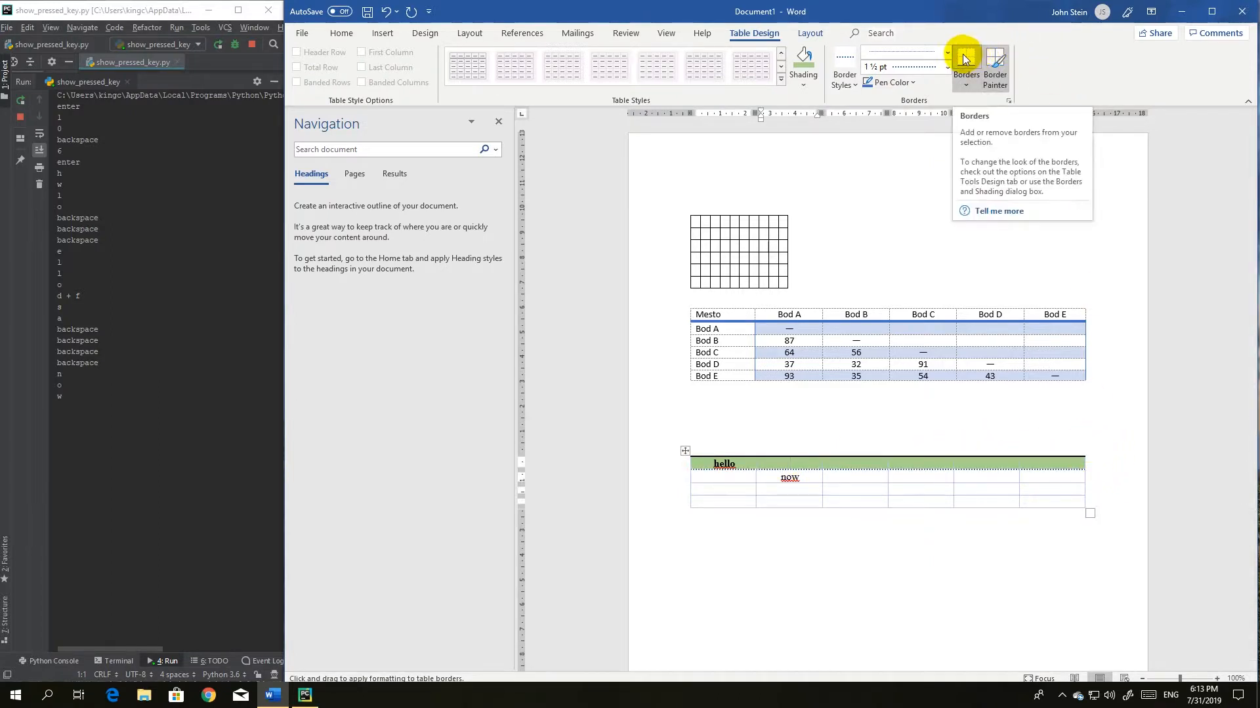
pyautogui.click(809, 38)
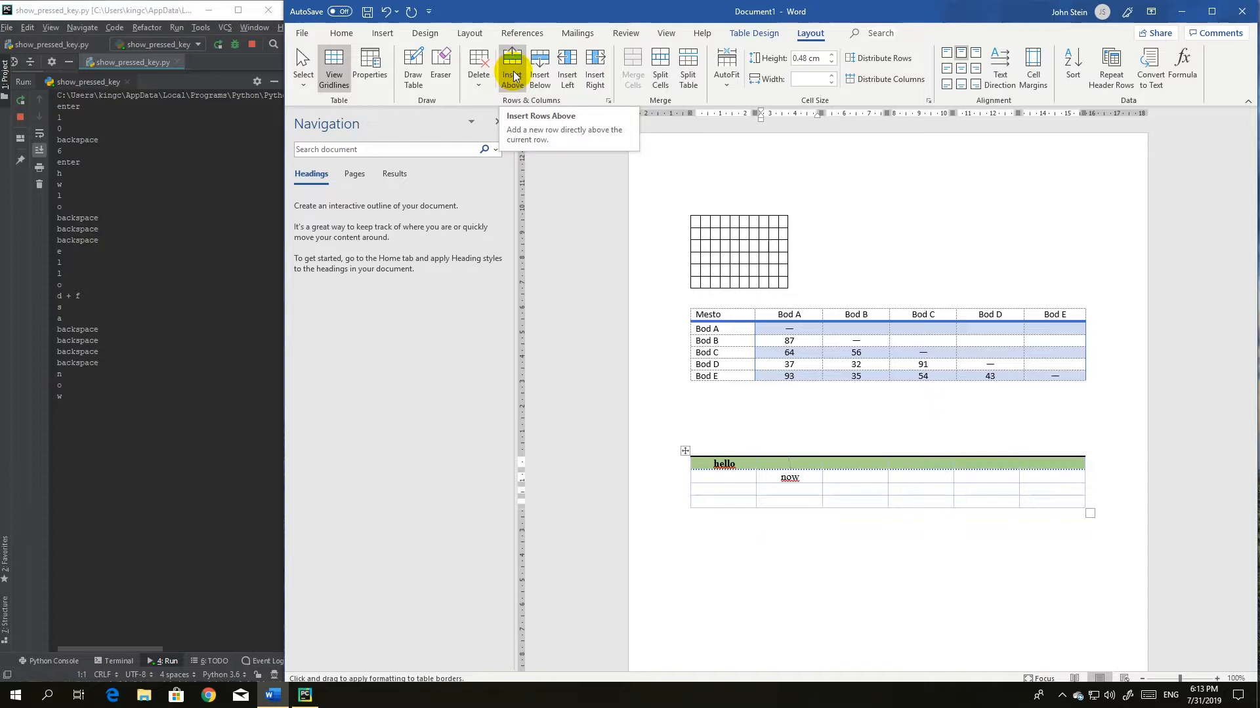
pyautogui.click(303, 35)
pyautogui.click(308, 33)
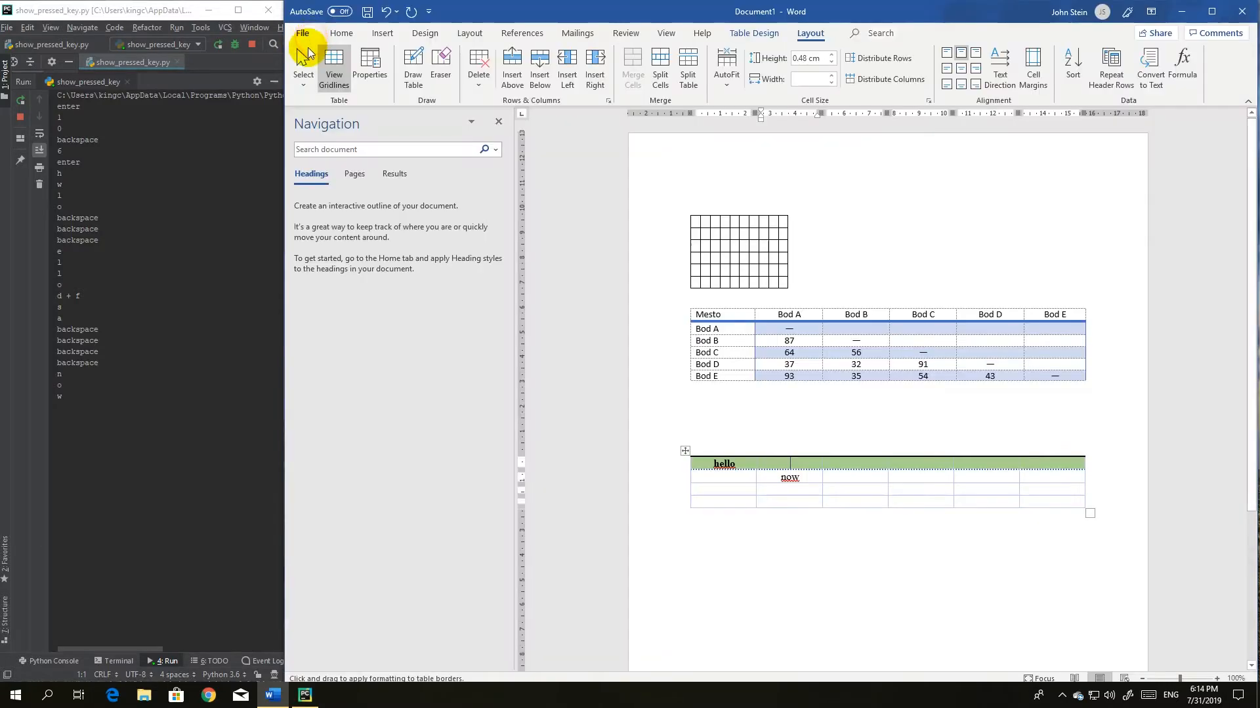
pyautogui.click(773, 35)
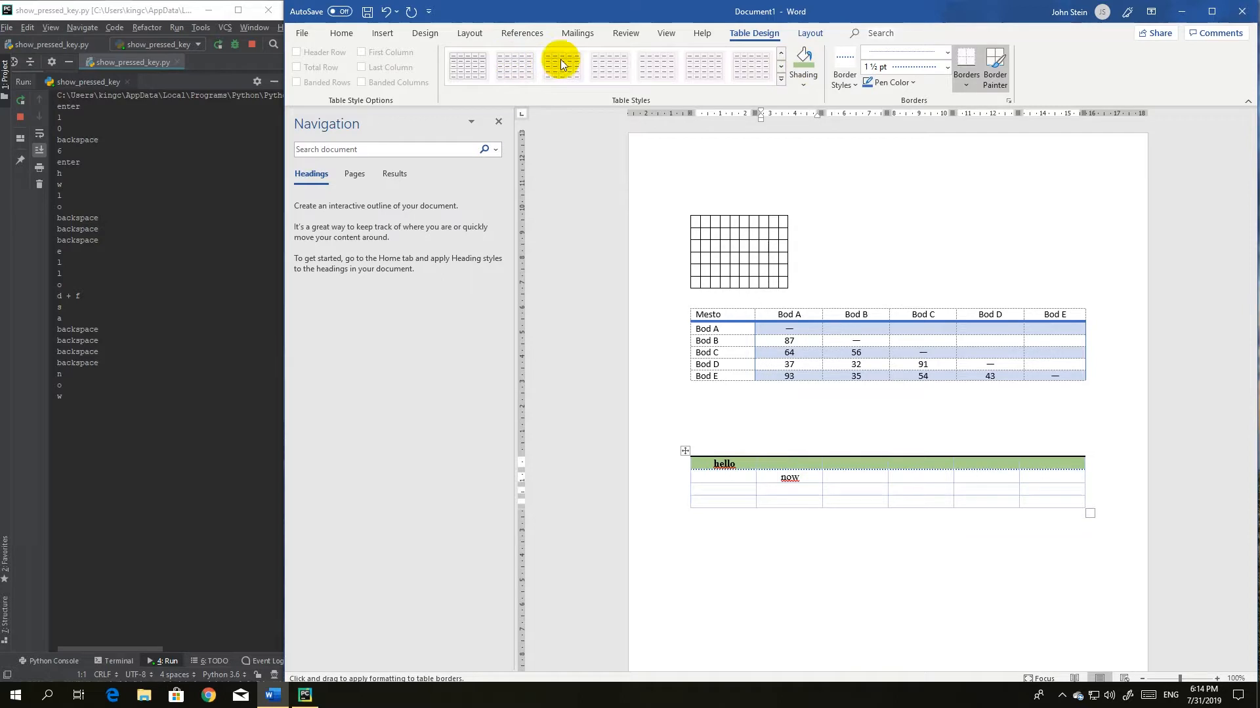
# - Insert an empty row above the "now" row and another one above the green header row of the bottom table
pyautogui.click(809, 34)
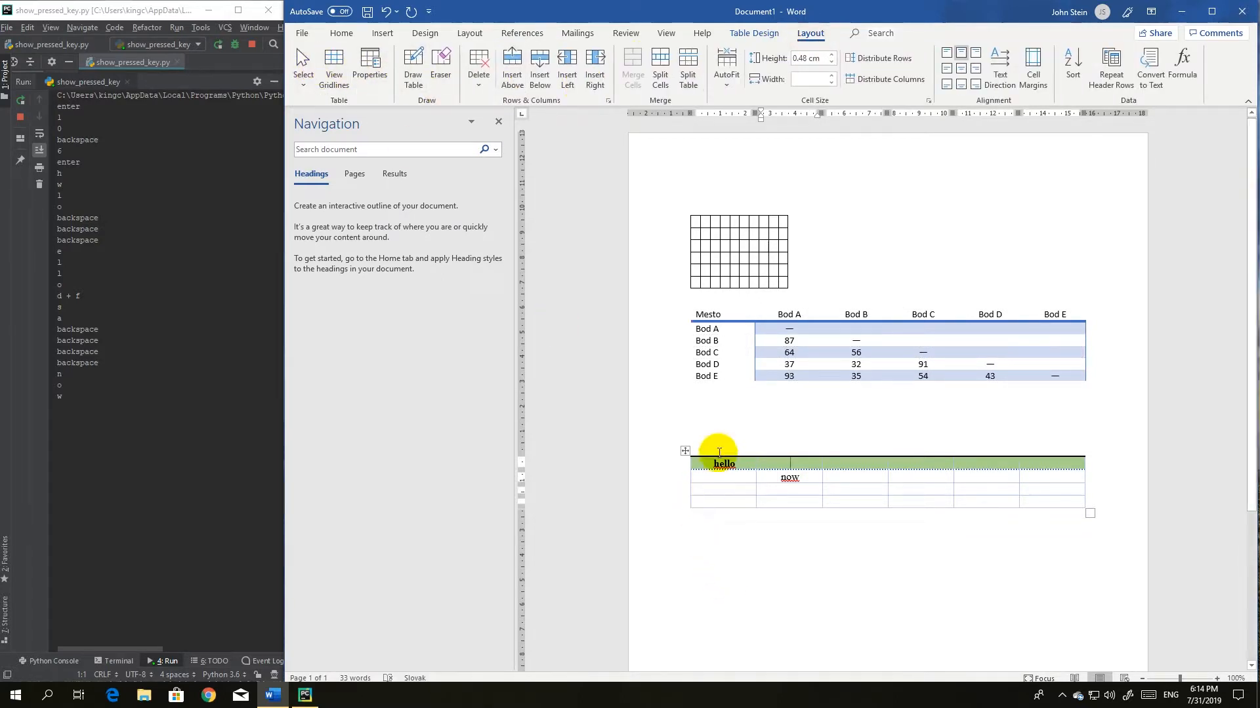
pyautogui.click(704, 481)
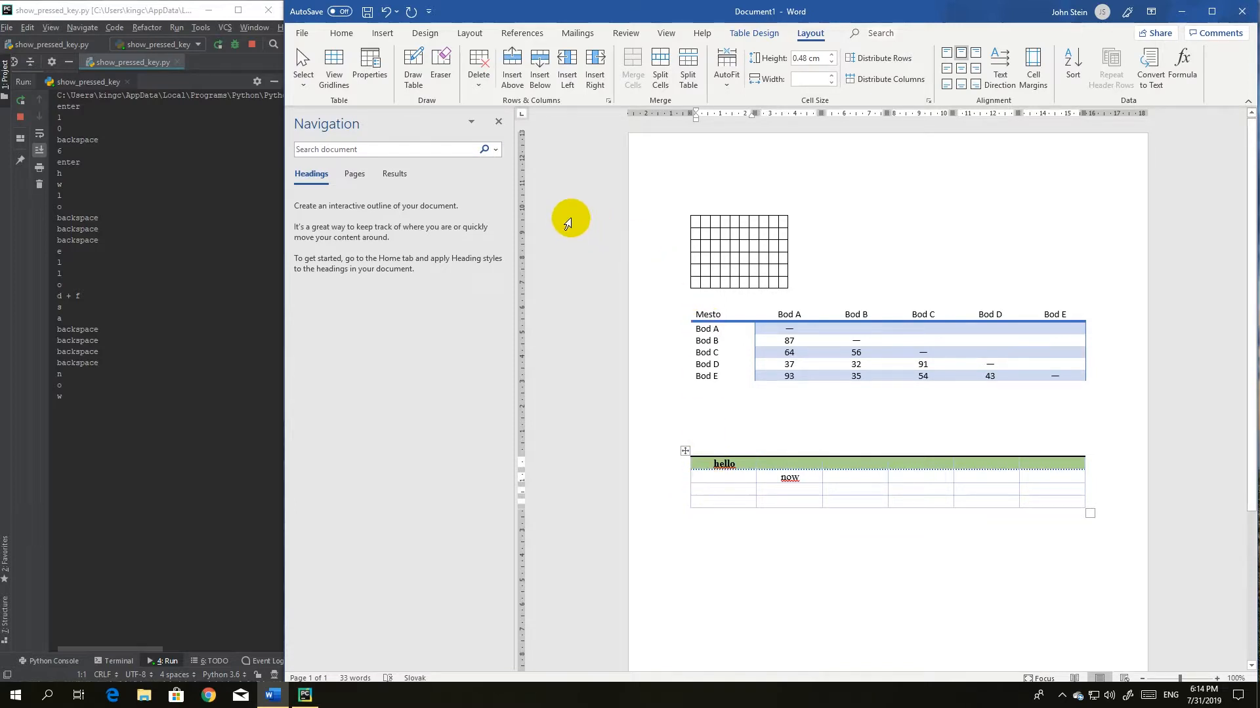
pyautogui.click(518, 80)
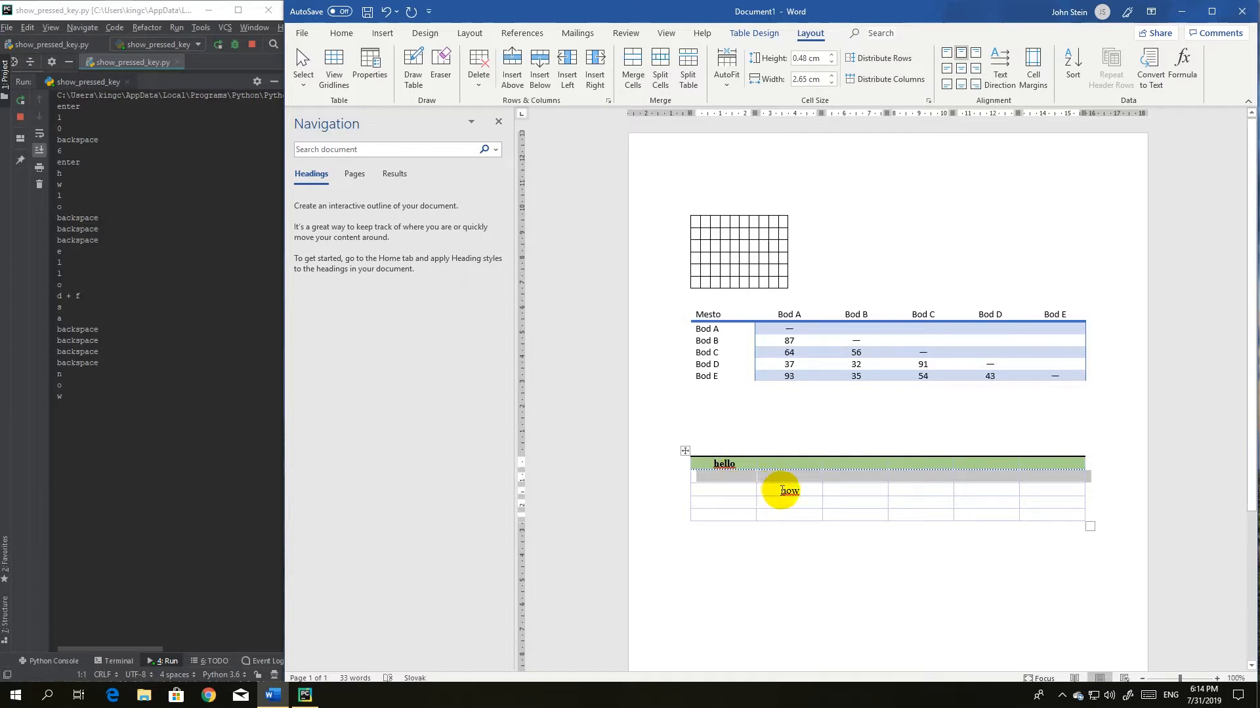
pyautogui.click(698, 464)
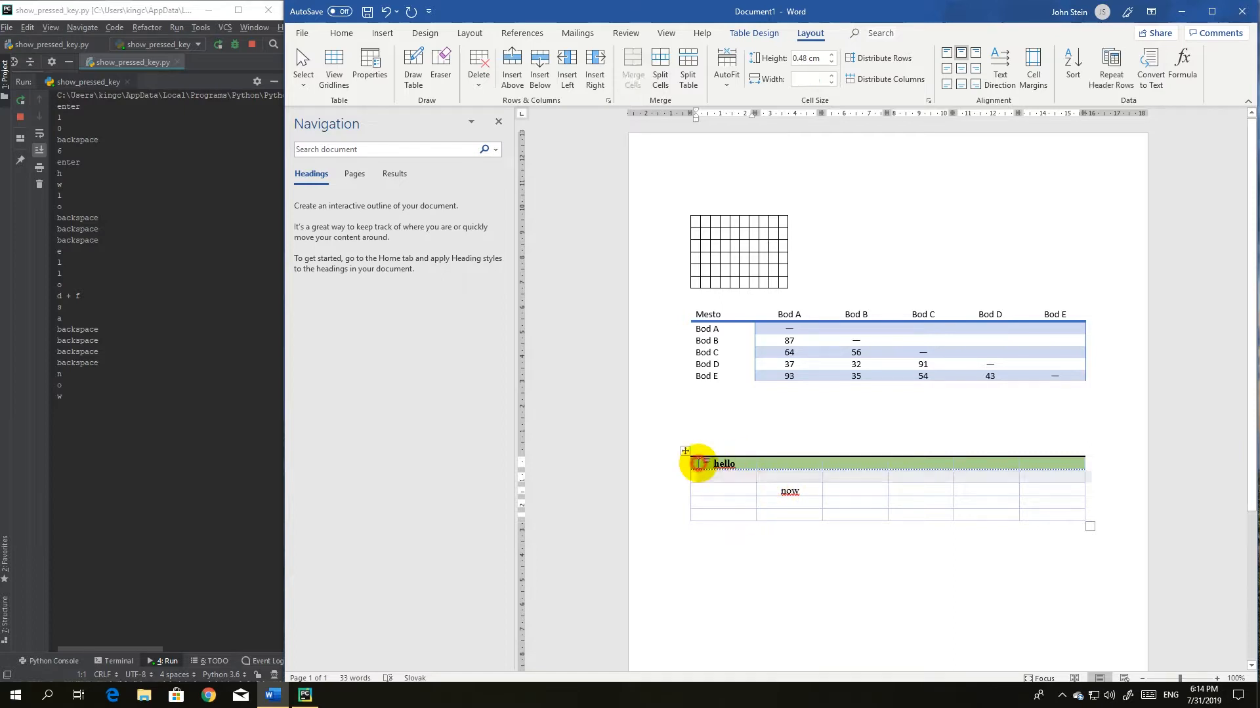
pyautogui.click(514, 75)
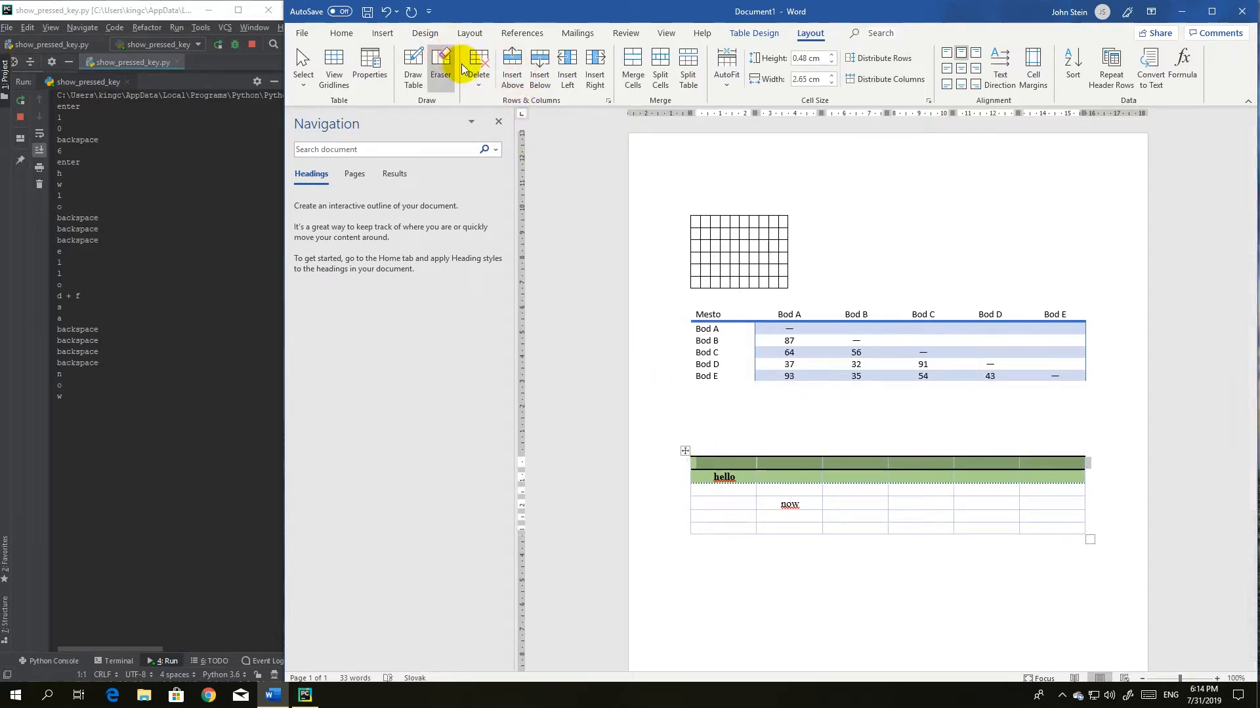
# - Delete the cells of the new row above "hello", using the Shift cells up option
pyautogui.click(472, 80)
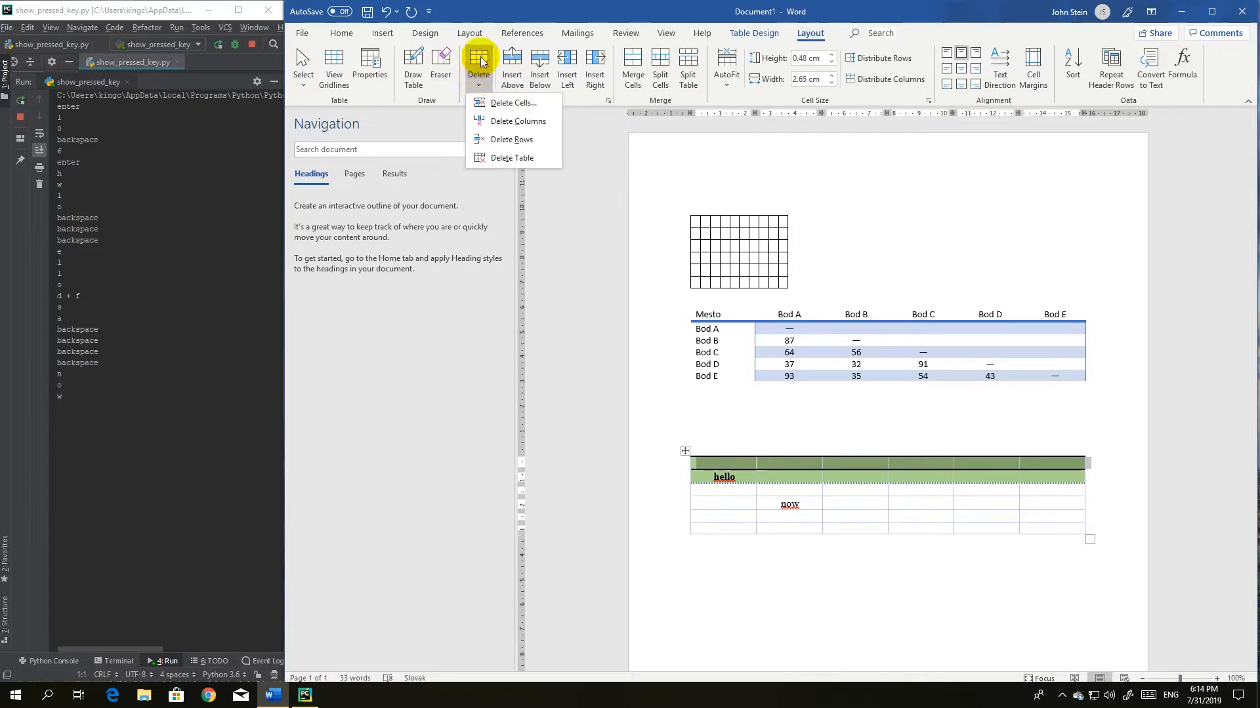
pyautogui.click(481, 60)
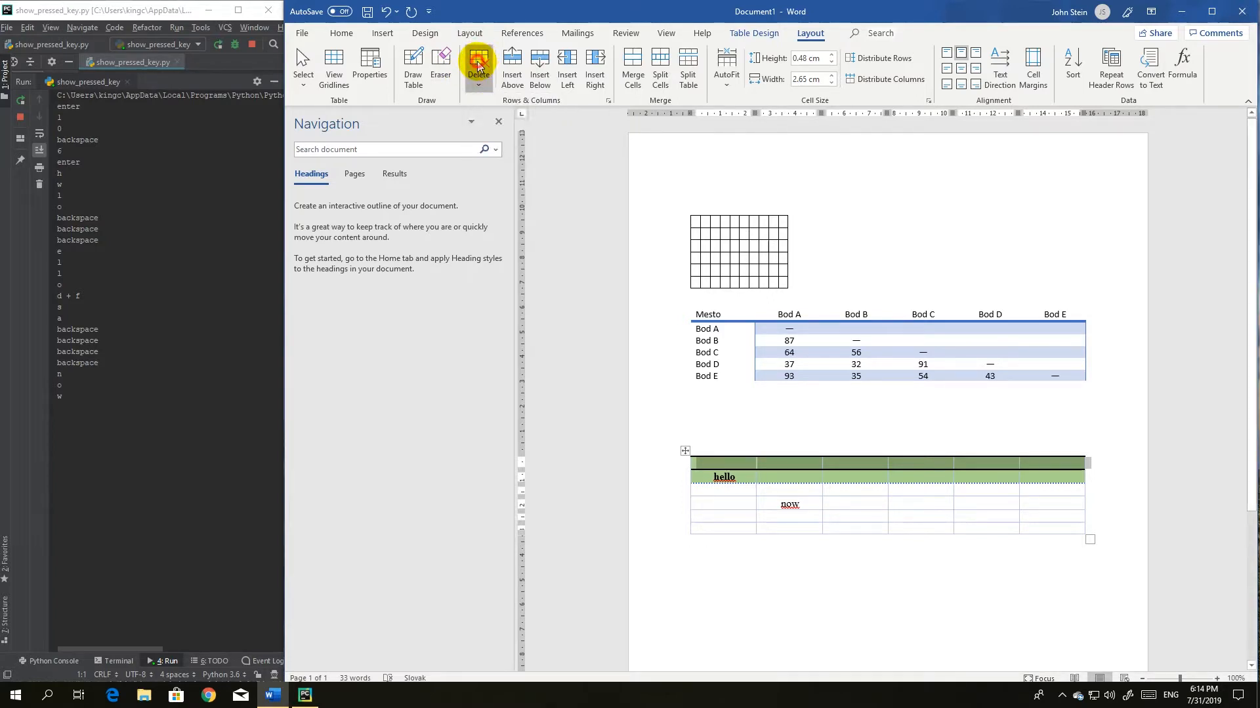
pyautogui.click(479, 65)
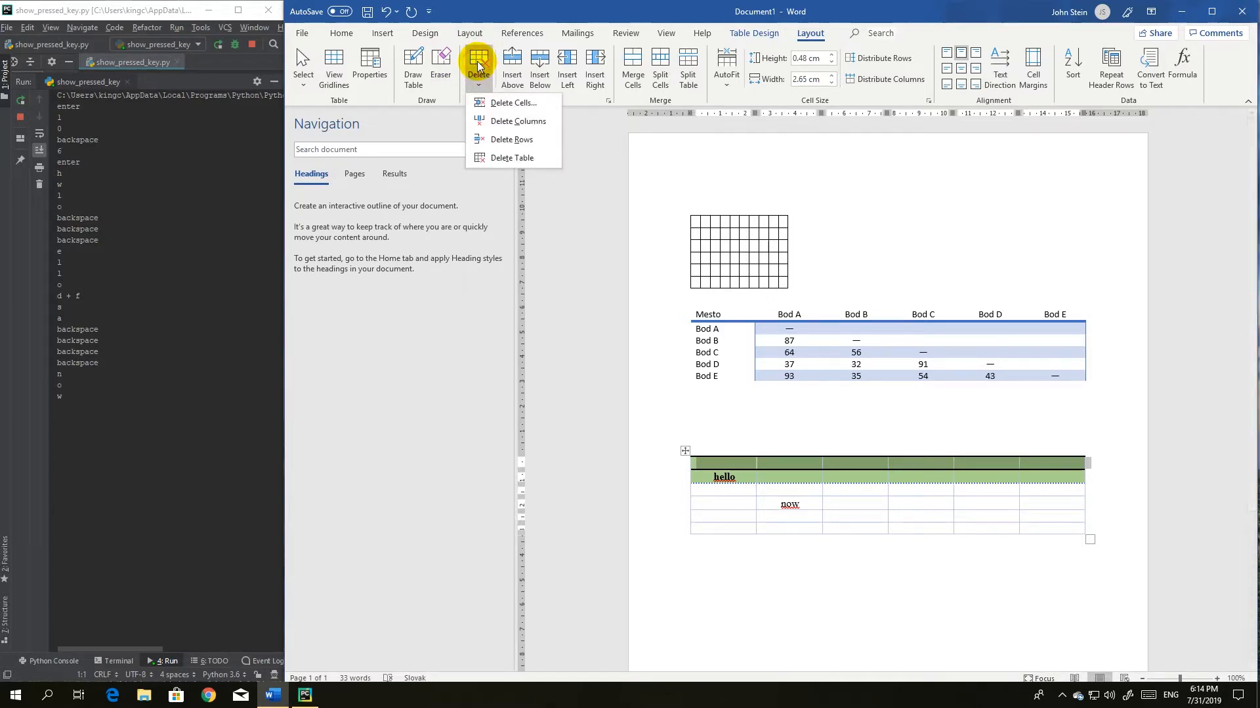
pyautogui.click(497, 103)
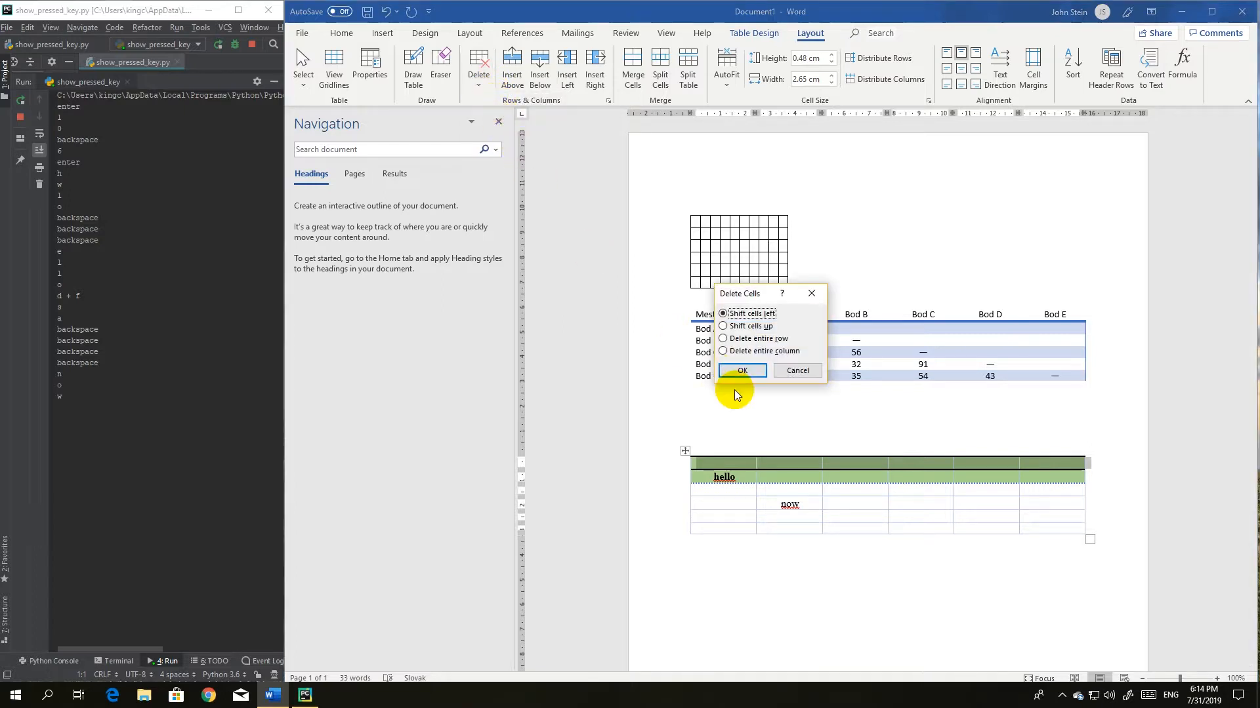
pyautogui.click(725, 326)
pyautogui.click(742, 371)
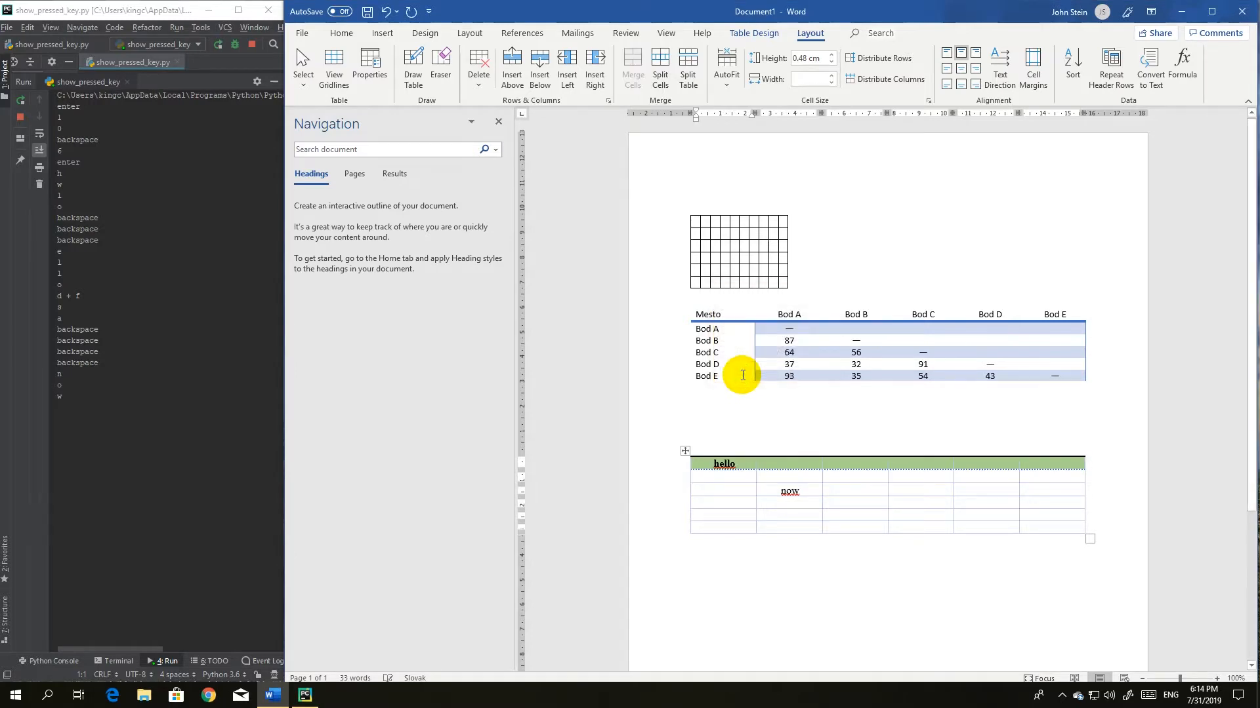
pyautogui.click(478, 85)
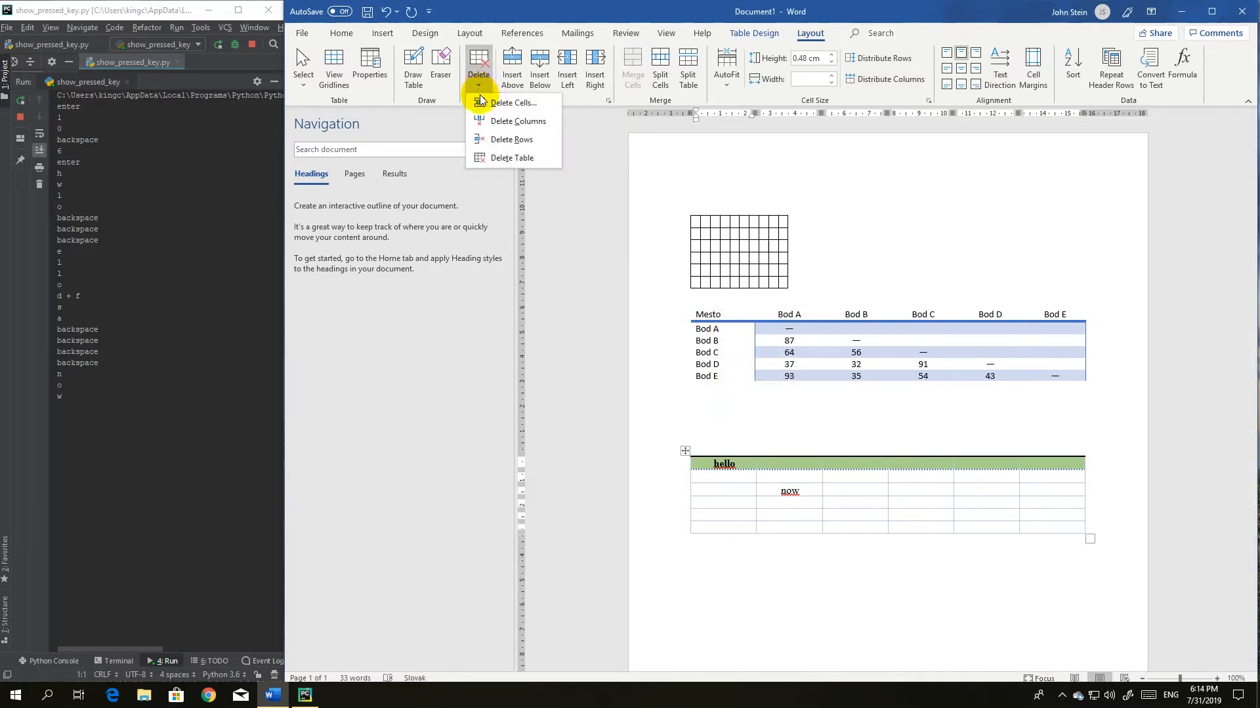
pyautogui.click(750, 435)
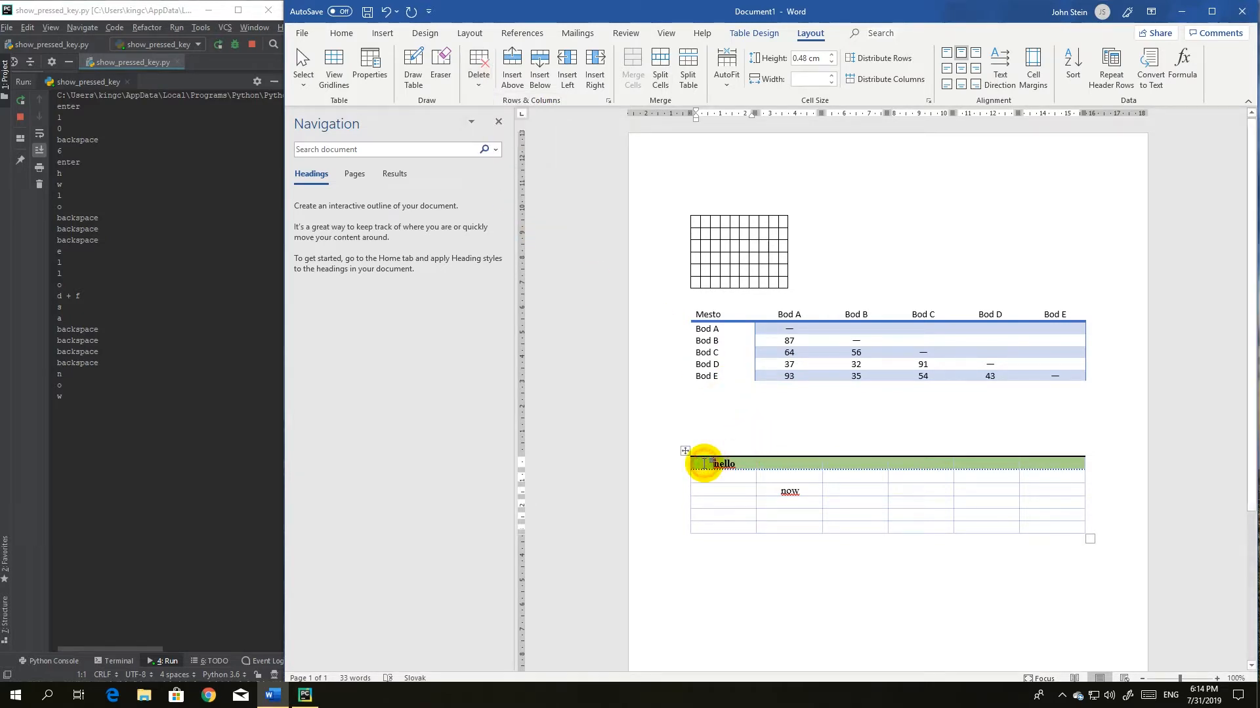
# - Erase the partitions between the first and second cells and between the third and fourth cells in the bottom table's third row
pyautogui.click(441, 81)
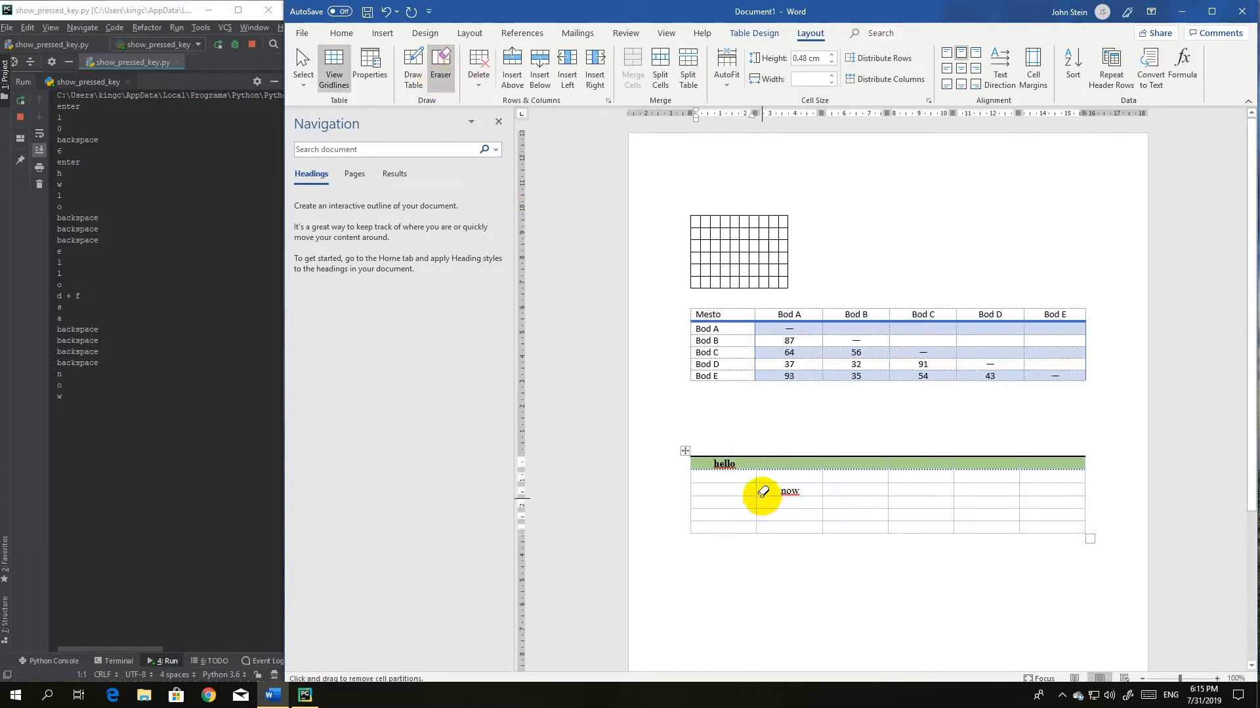
pyautogui.moveTo(760, 489); pyautogui.dragTo(755, 491)
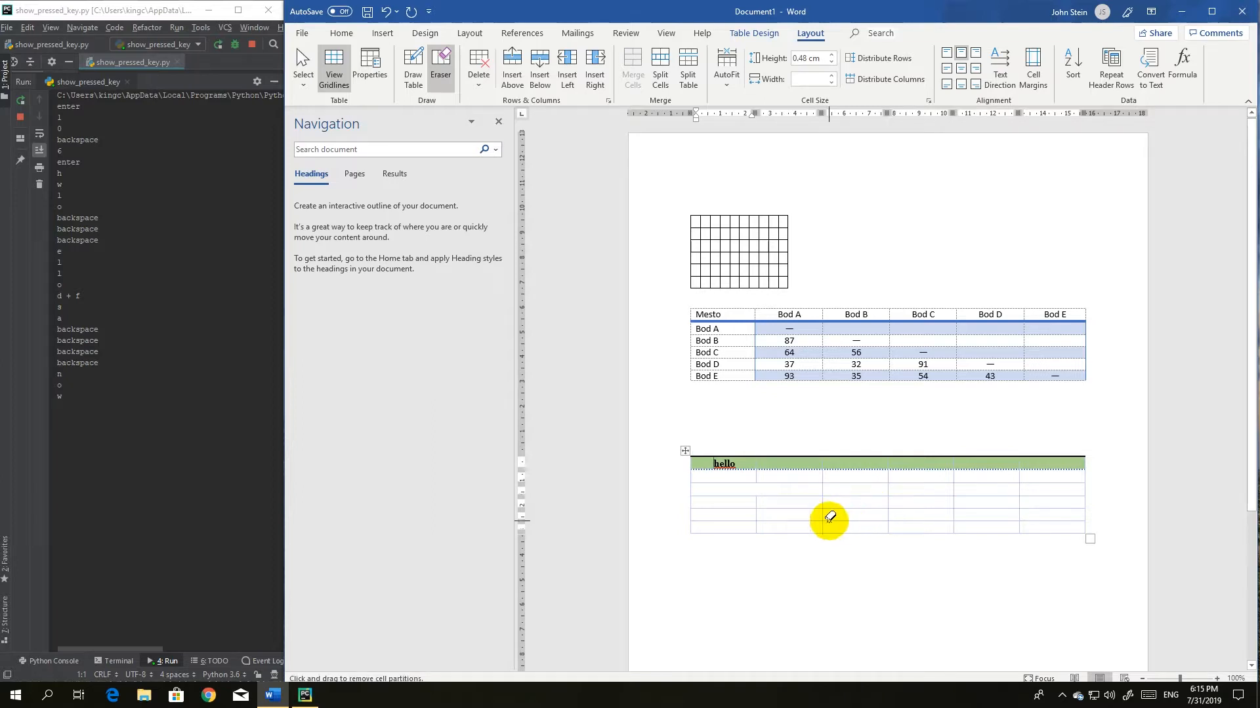
pyautogui.click(886, 492)
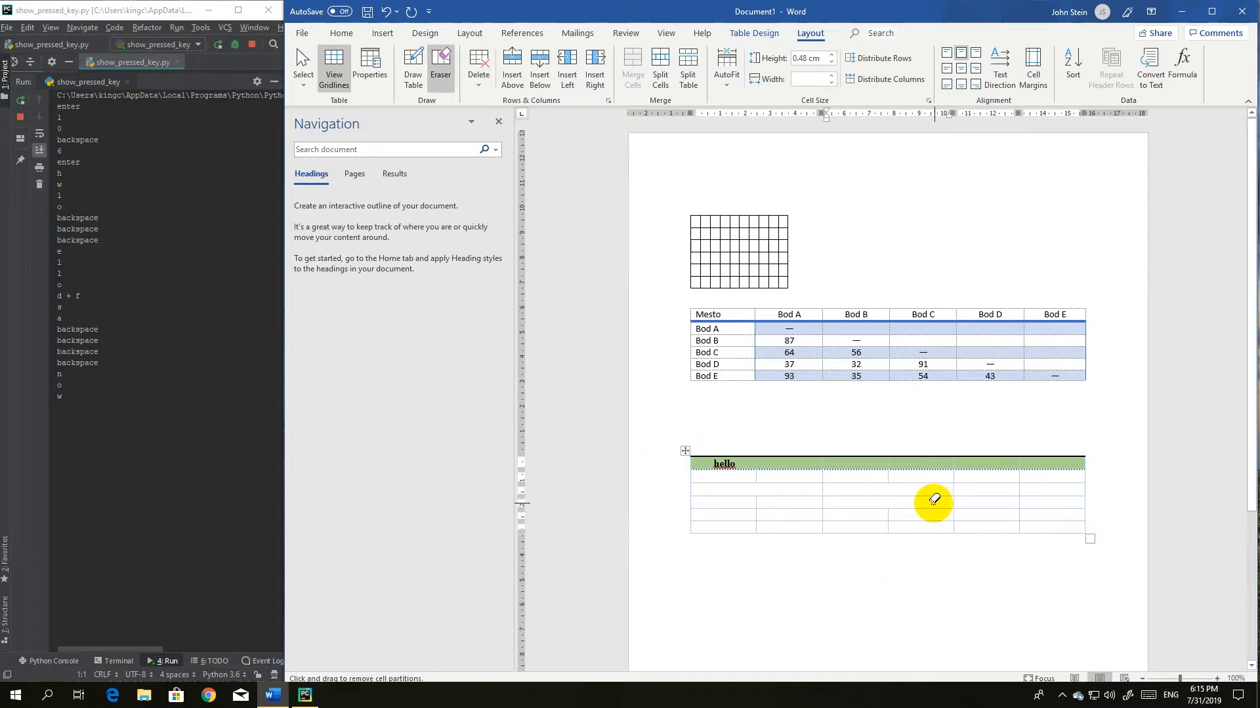
# - Split the merged third-and-fourth-column cell in the bottom table's third row into 2 columns and 1 row
pyautogui.click(663, 74)
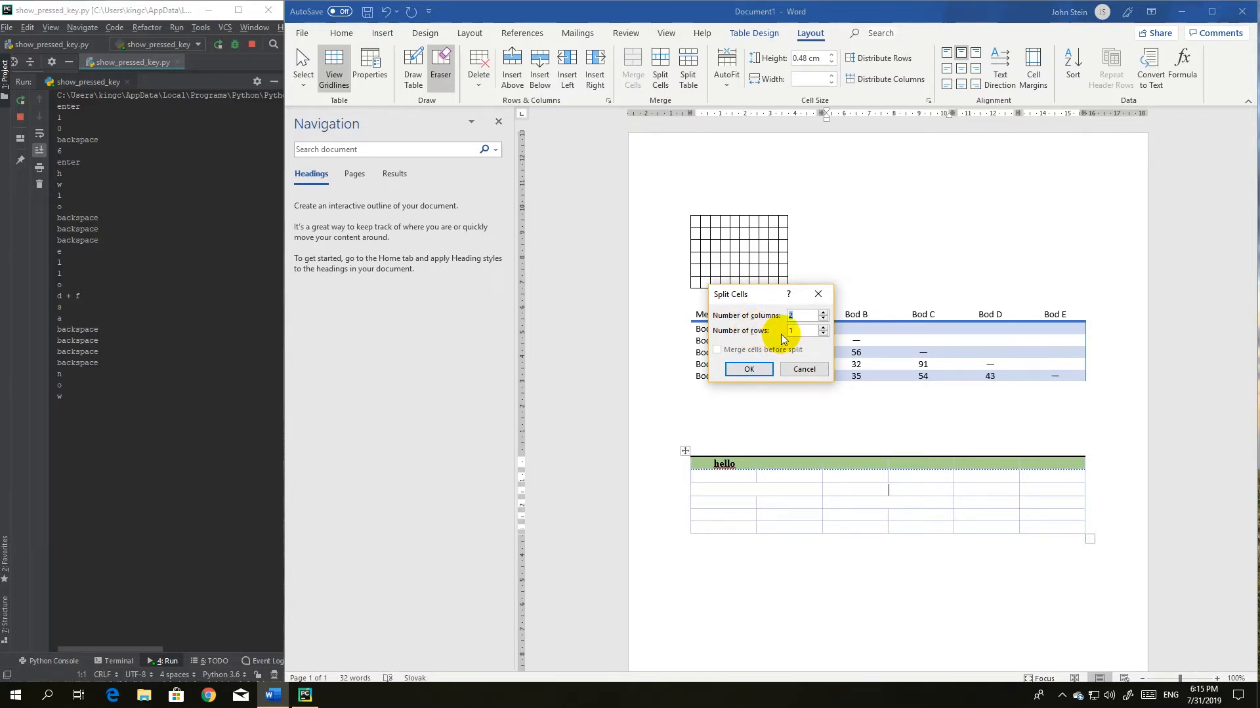
pyautogui.click(748, 369)
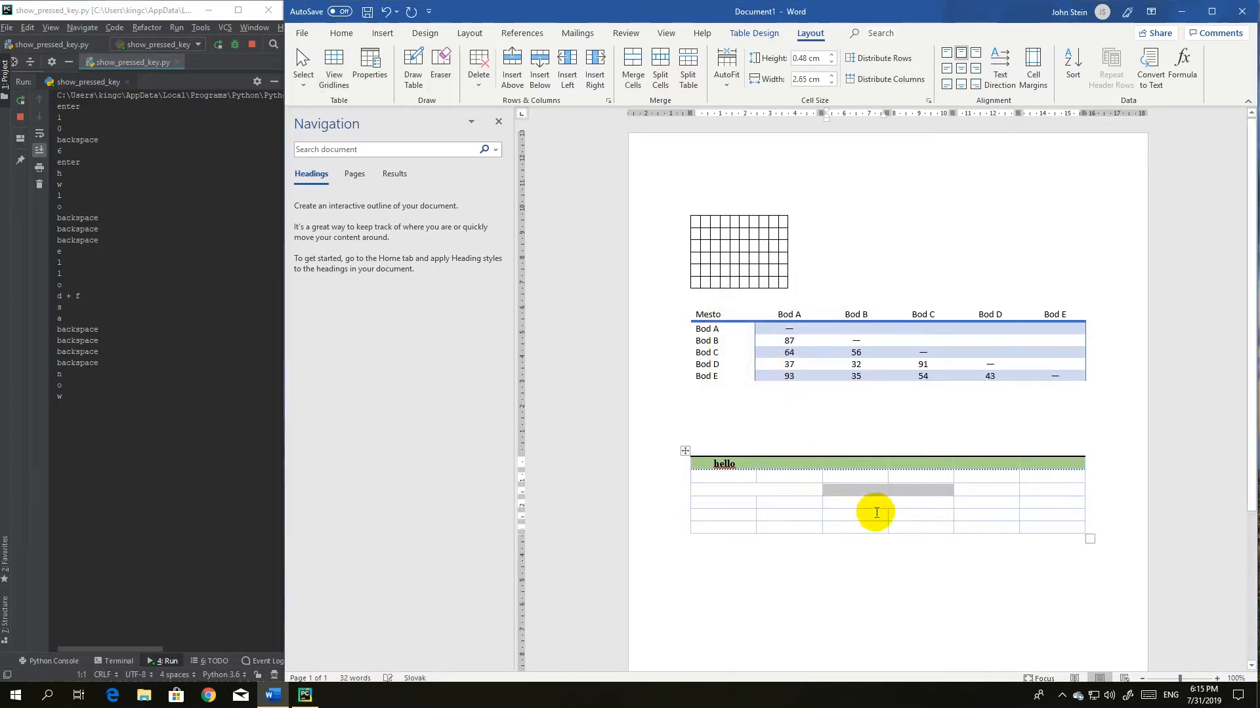
pyautogui.click(863, 479)
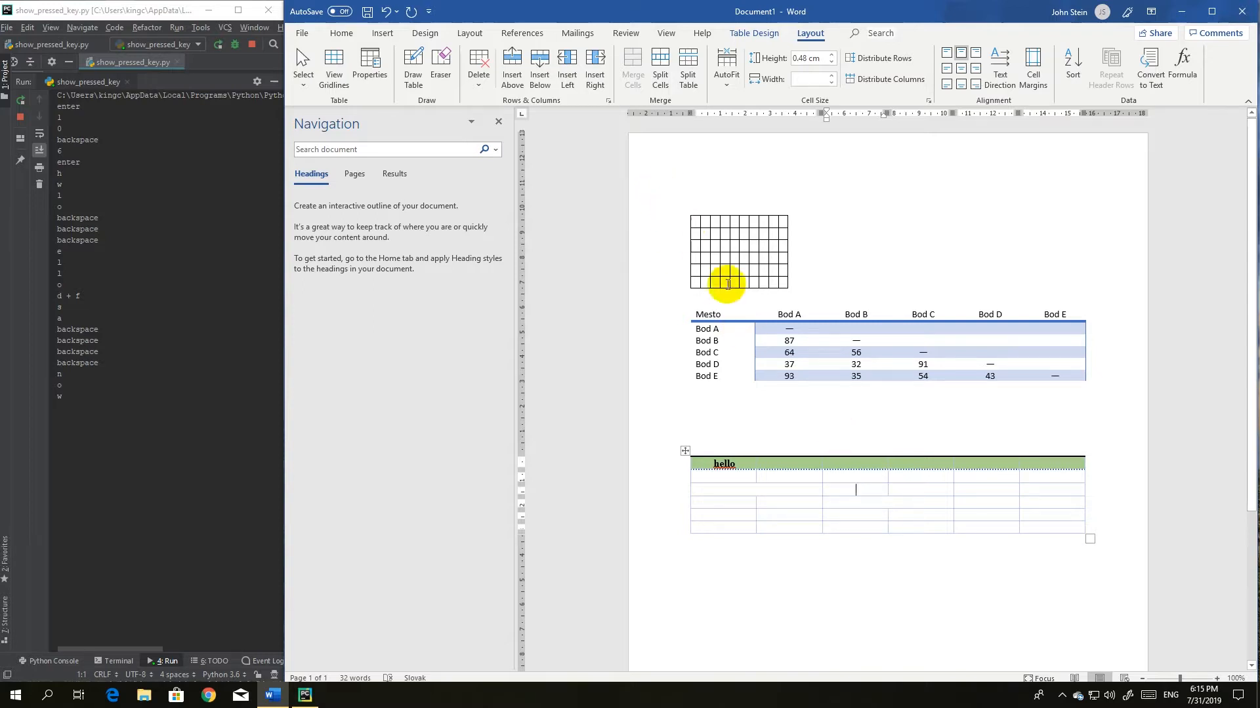
# - Merge the two split cells in the middle of the bottom table's third row into one cell
pyautogui.click(854, 489)
pyautogui.moveTo(893, 485); pyautogui.dragTo(902, 486)
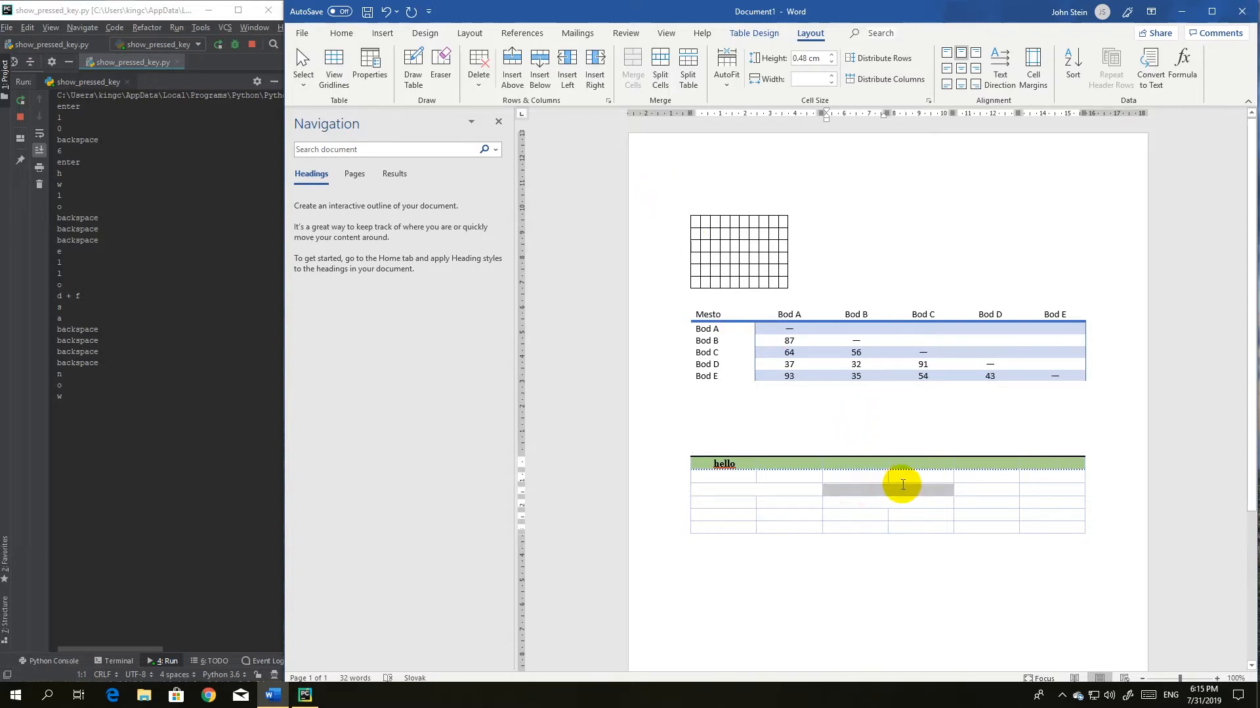
pyautogui.click(639, 72)
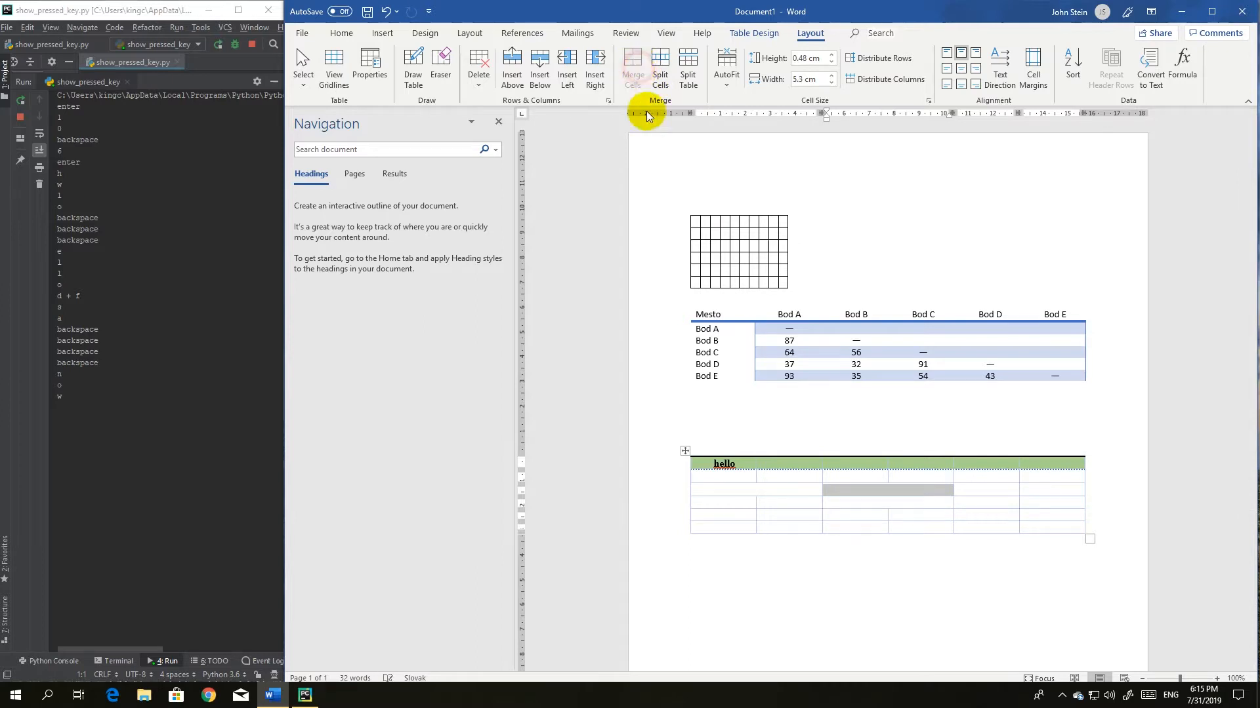
pyautogui.click(868, 517)
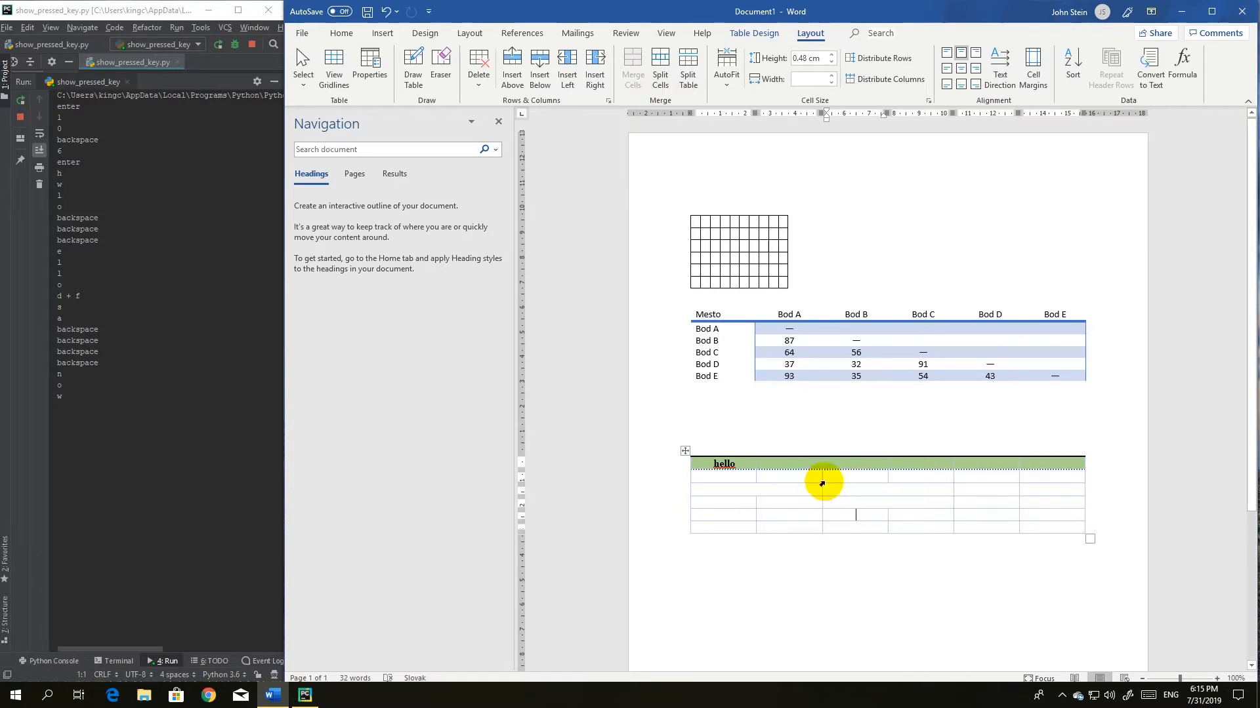
# - Insert a column to the left of the bottom table's fifth column and another to the right of its last column
pyautogui.click(987, 477)
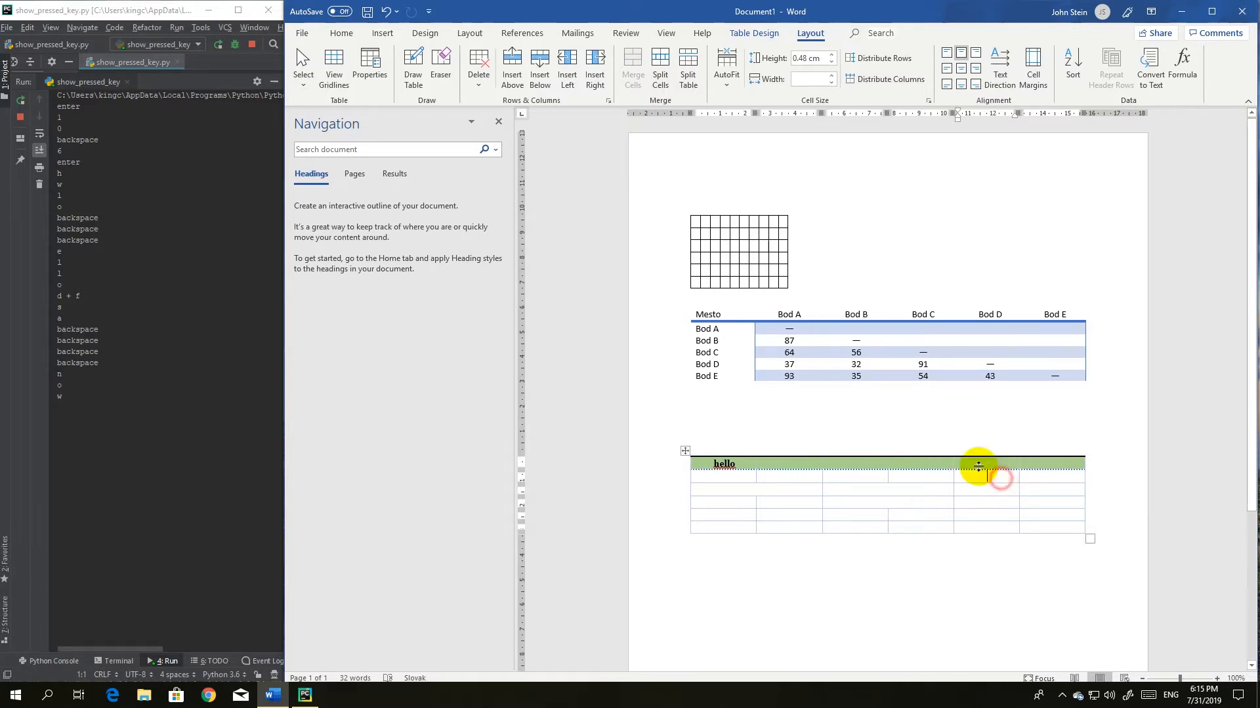
pyautogui.click(568, 84)
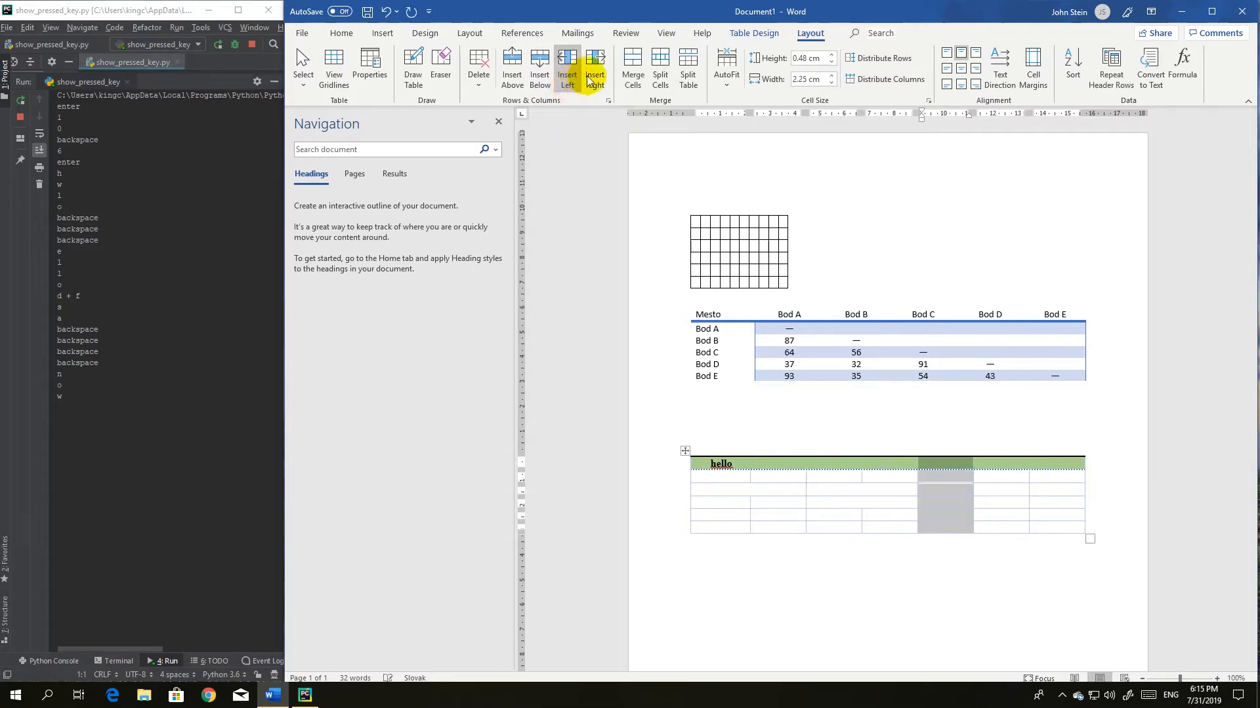
pyautogui.click(1033, 479)
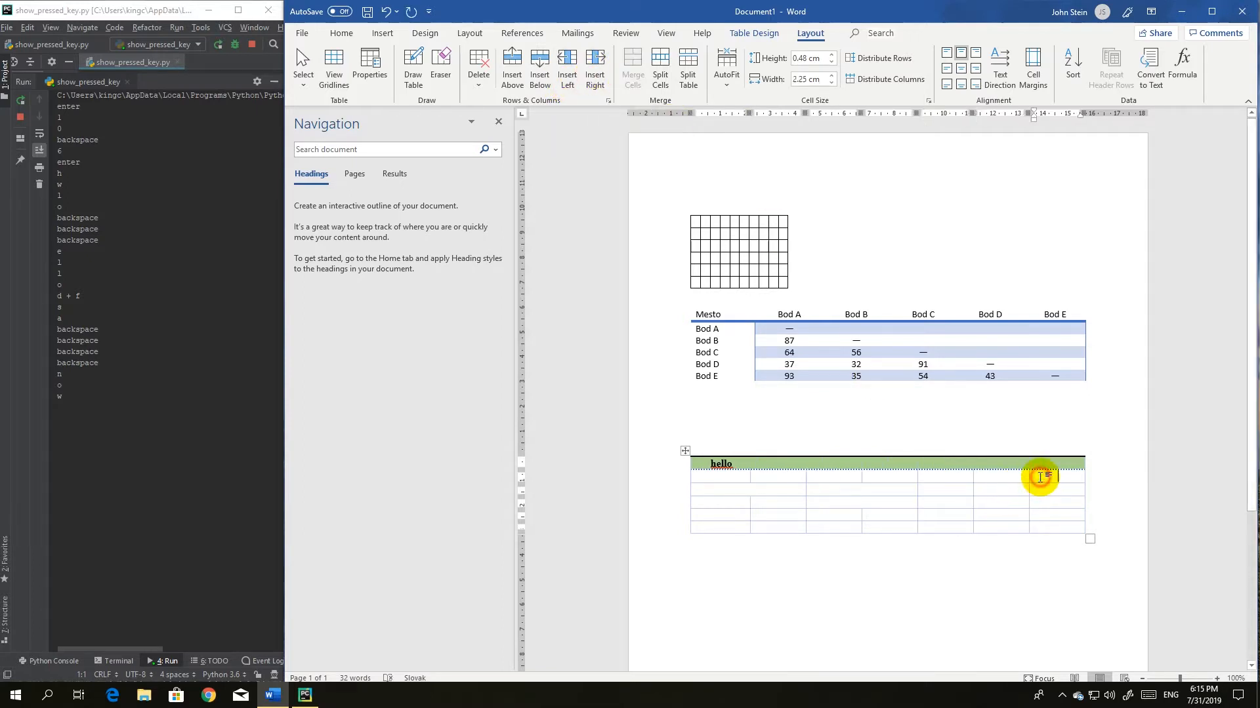
pyautogui.click(596, 71)
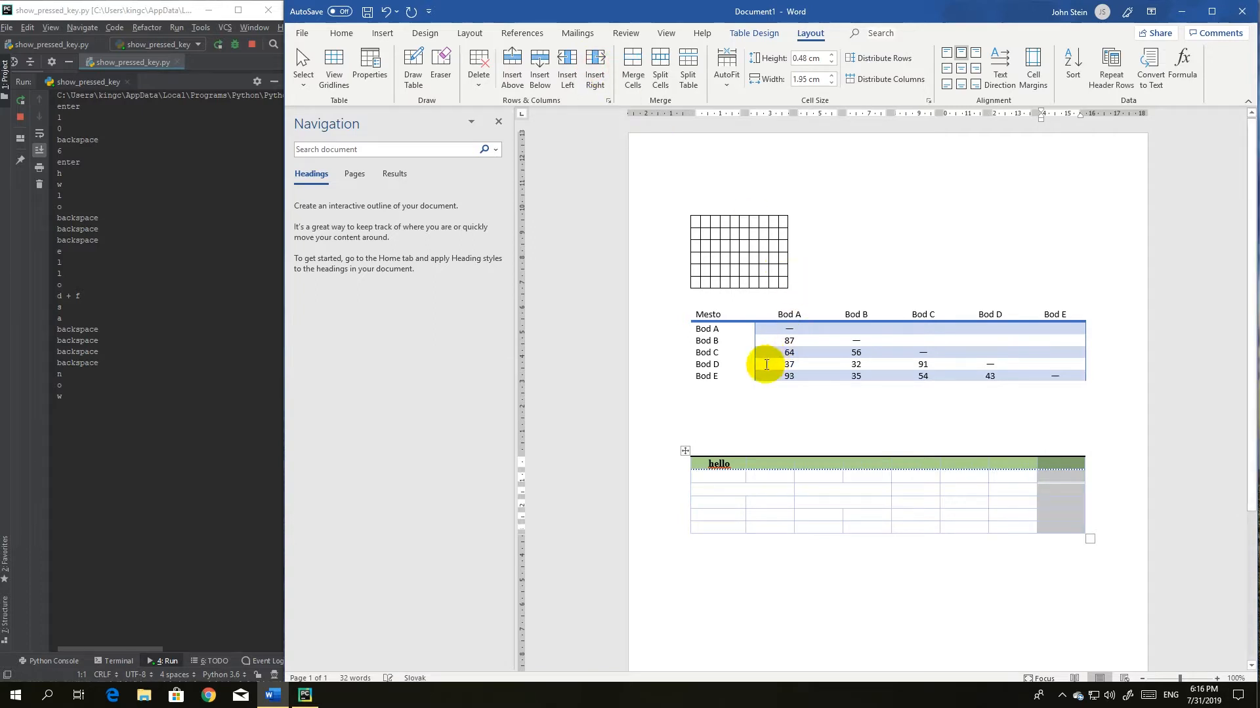
# - Insert a row directly below the green header row of the bottom table
pyautogui.click(852, 514)
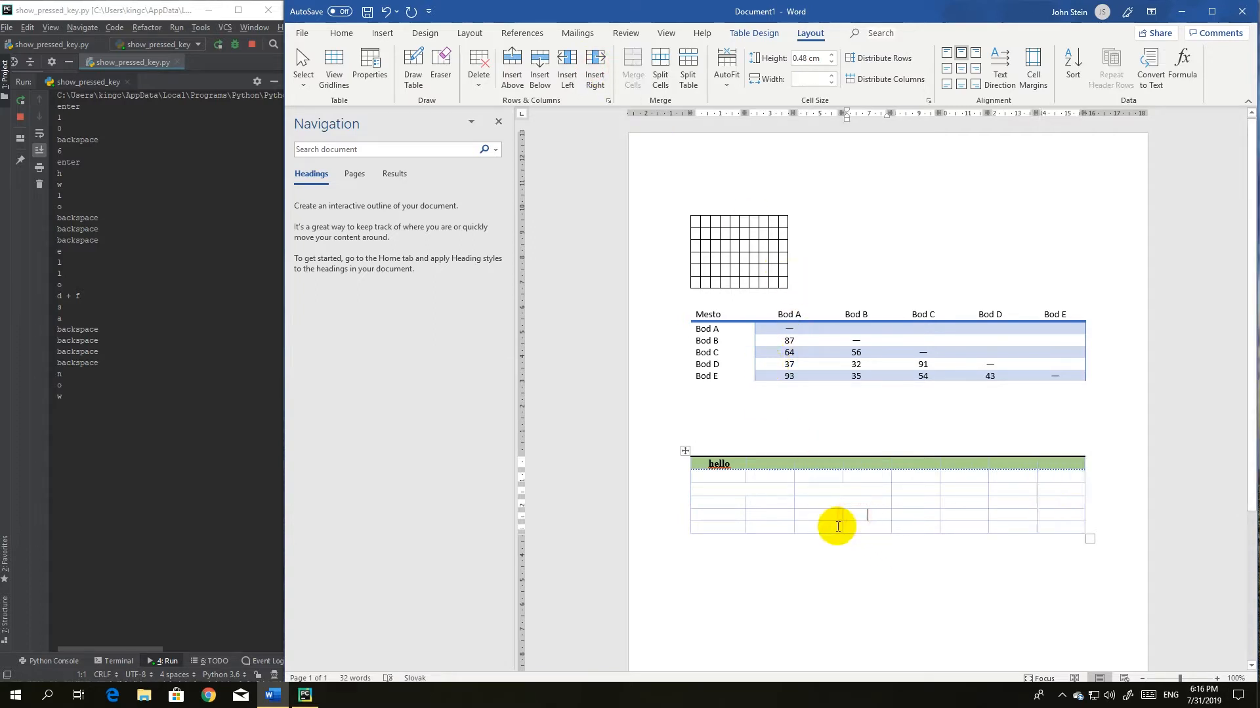
pyautogui.click(771, 467)
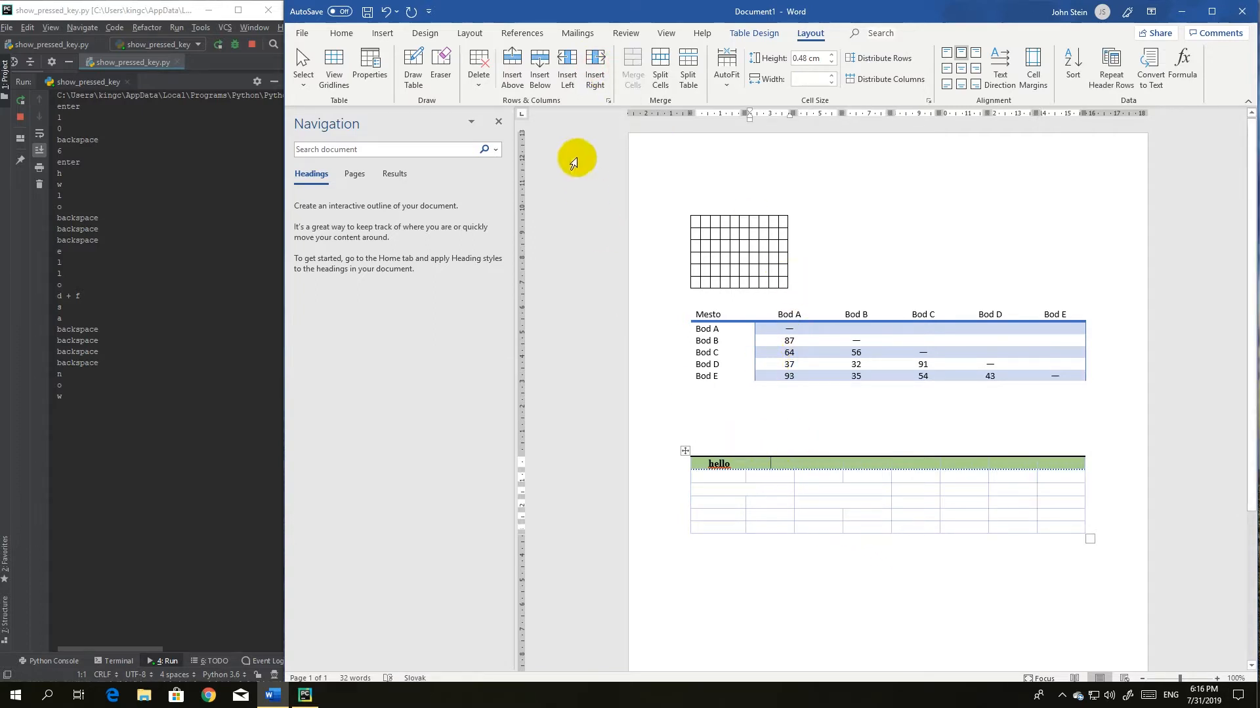
pyautogui.click(529, 65)
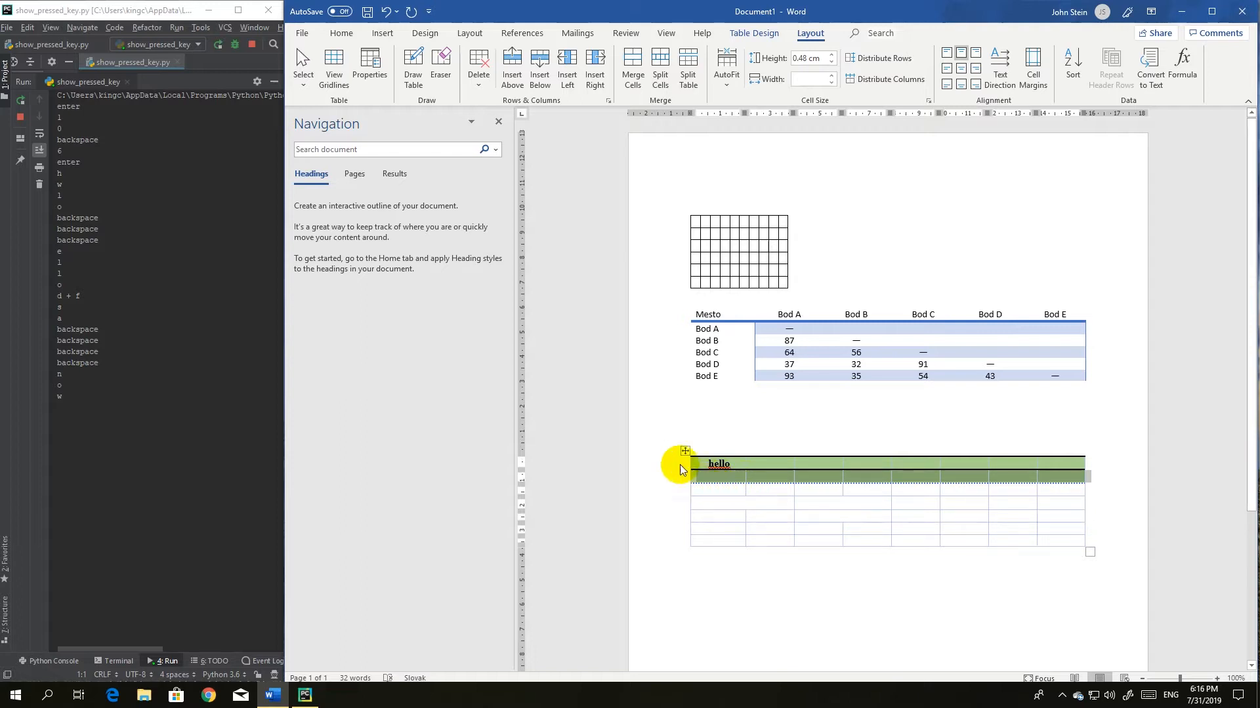
# - Draw a dotted vertical border after the first cell in the bottom table's fourth and fifth rows
pyautogui.click(410, 68)
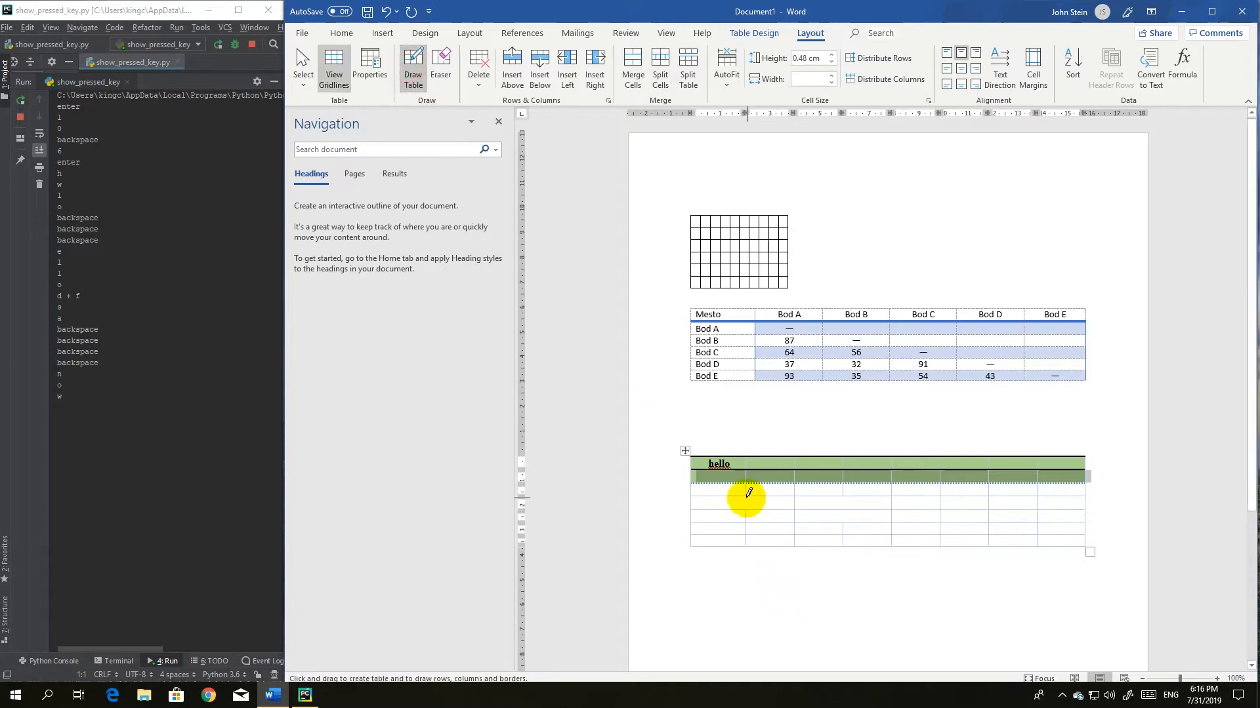
pyautogui.moveTo(747, 498); pyautogui.dragTo(747, 525)
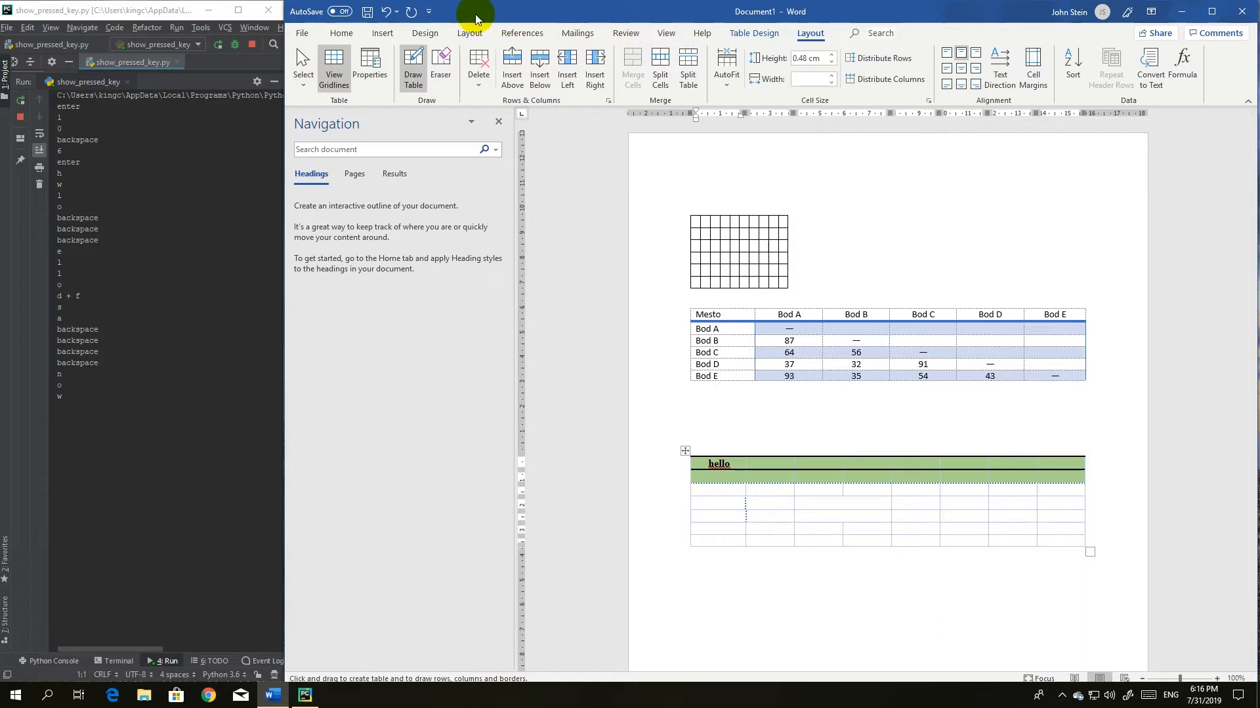
pyautogui.click(751, 33)
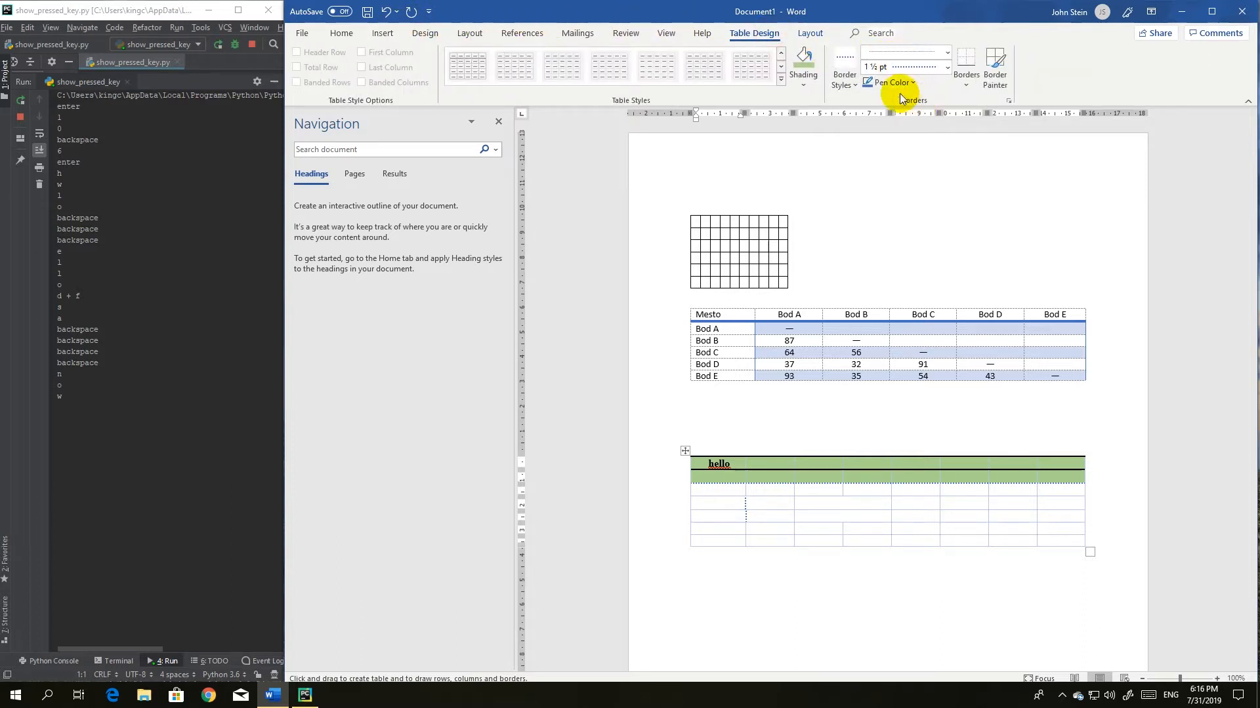
pyautogui.click(811, 35)
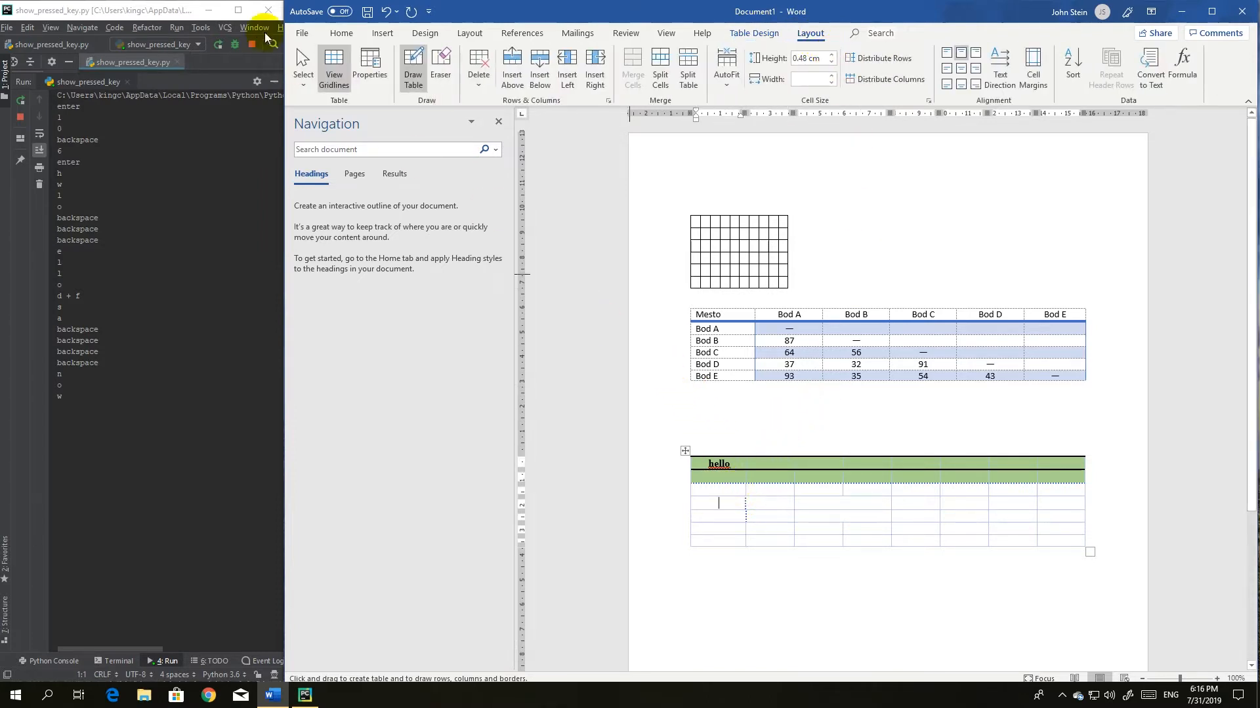
pyautogui.click(302, 77)
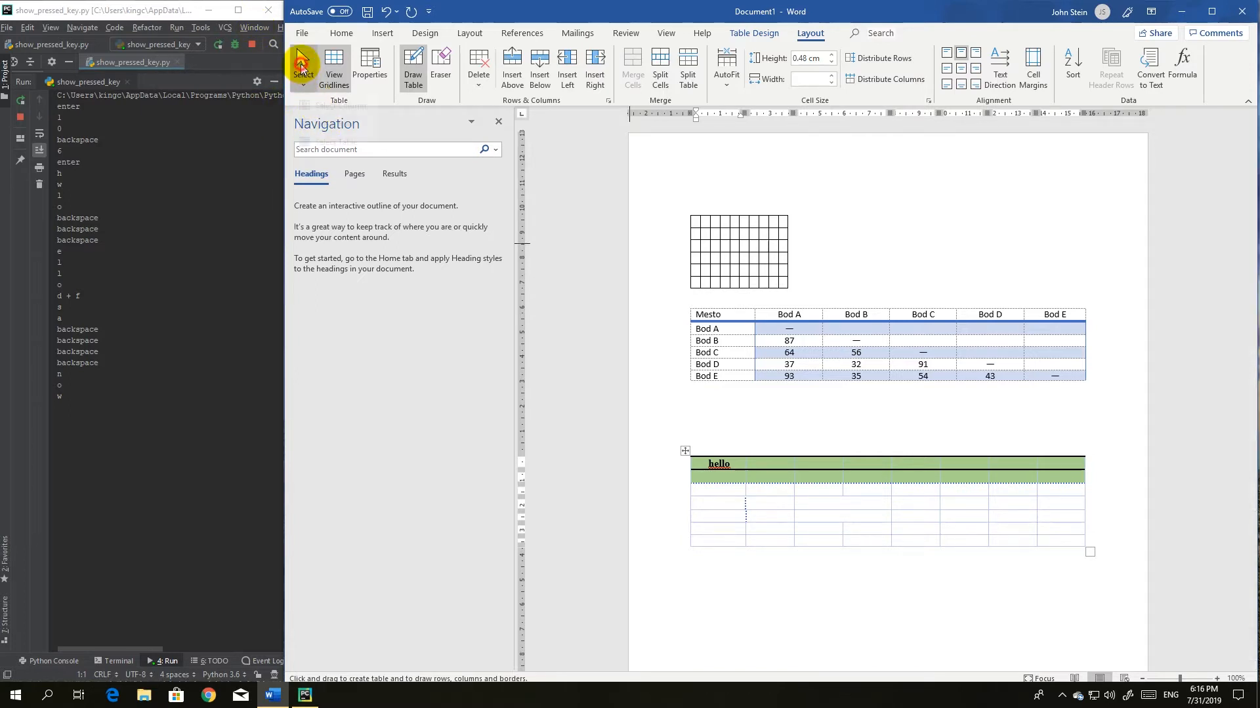
# - Enter "fdfdsfsdfdsfsdfsdfsd" and, on a second line, "fsdgdfgd" in the first cell of the bottom table's fourth row
pyautogui.click(715, 501)
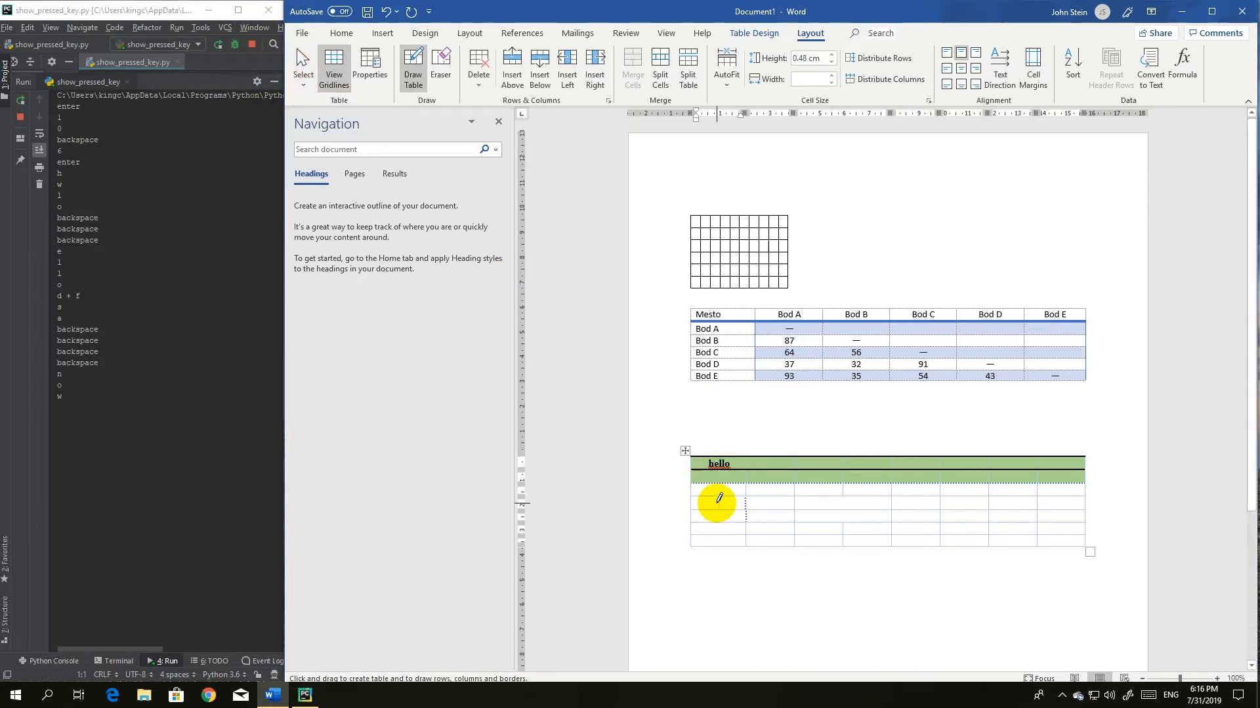
pyautogui.write('fdfdsfsd')
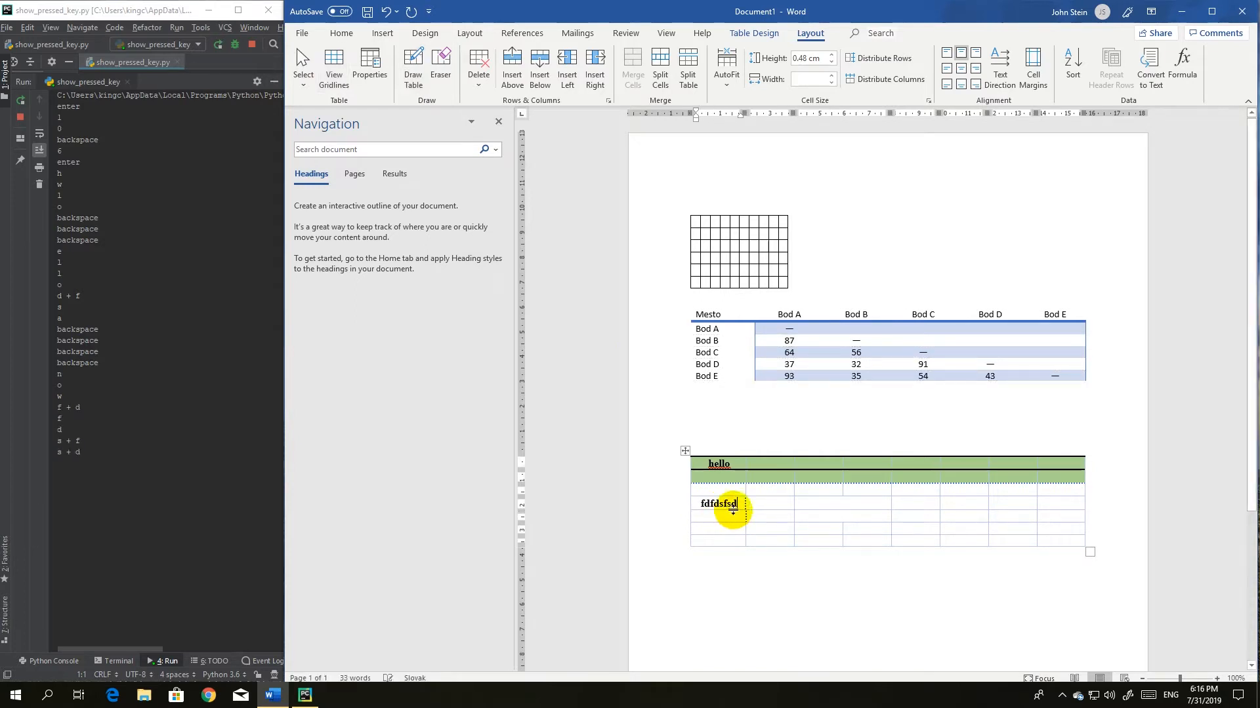
pyautogui.write('fdsfsdfsdfsd')
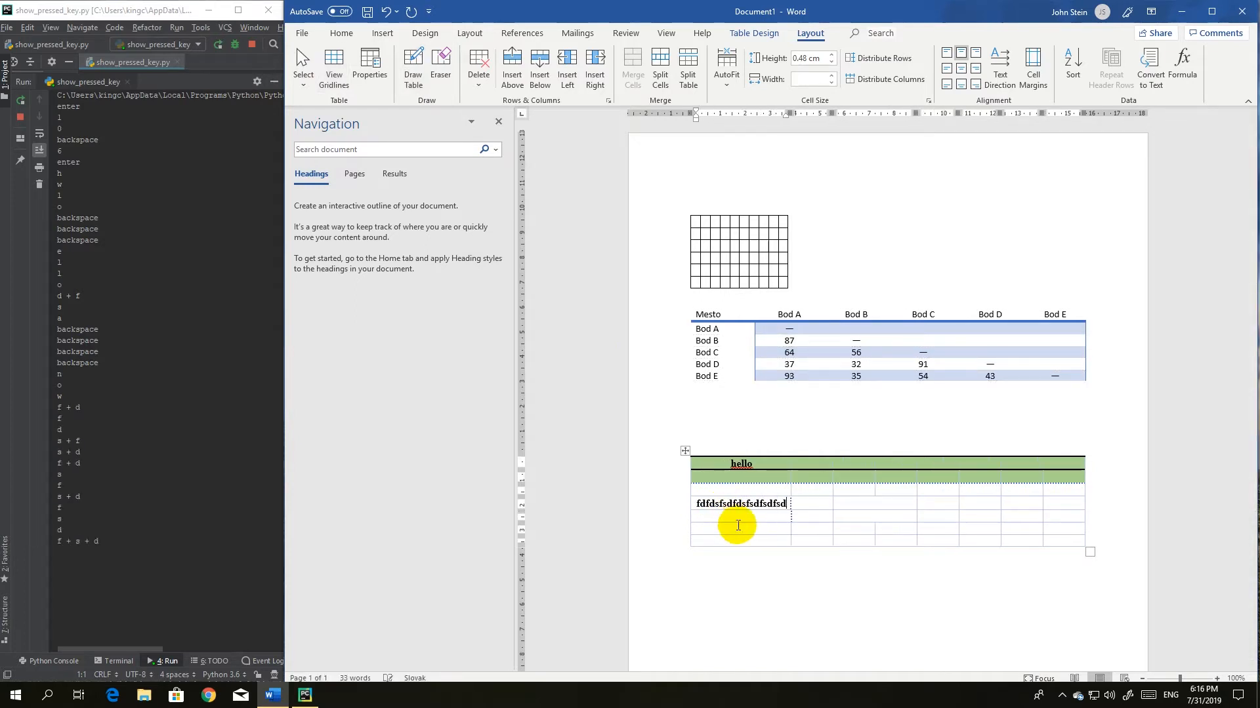
pyautogui.press('Return')
pyautogui.write('fsdg')
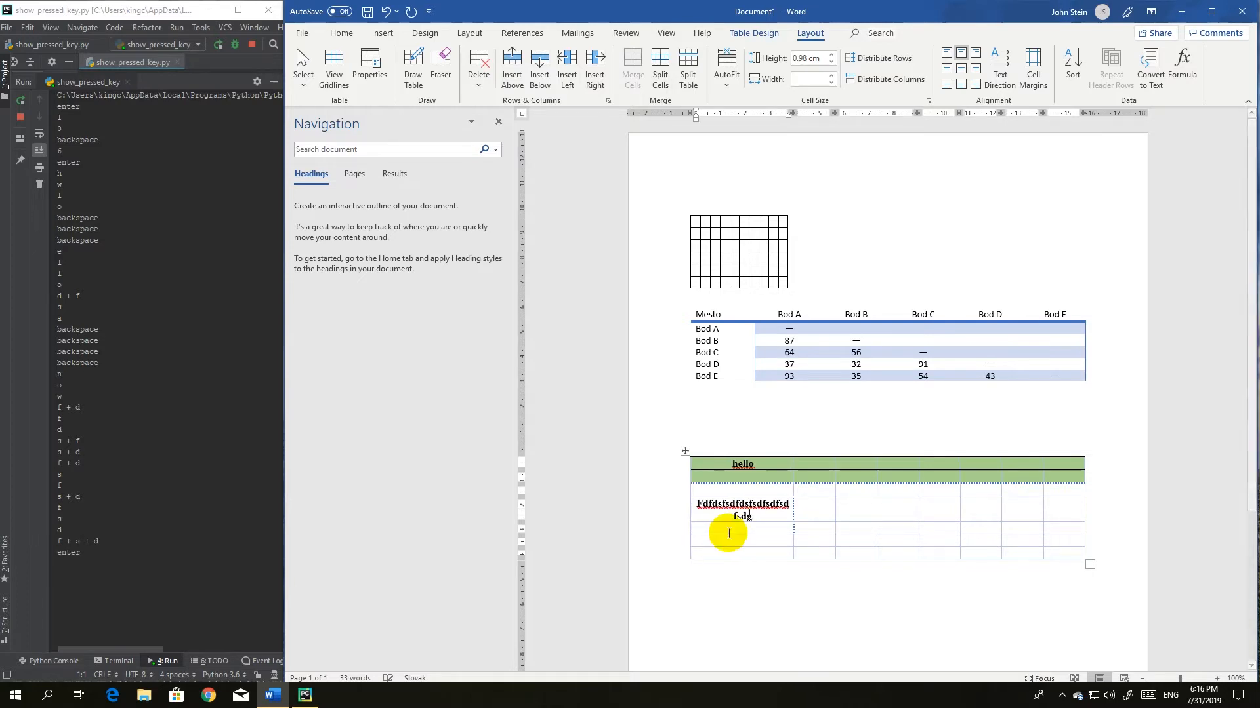
pyautogui.write('dfgd')
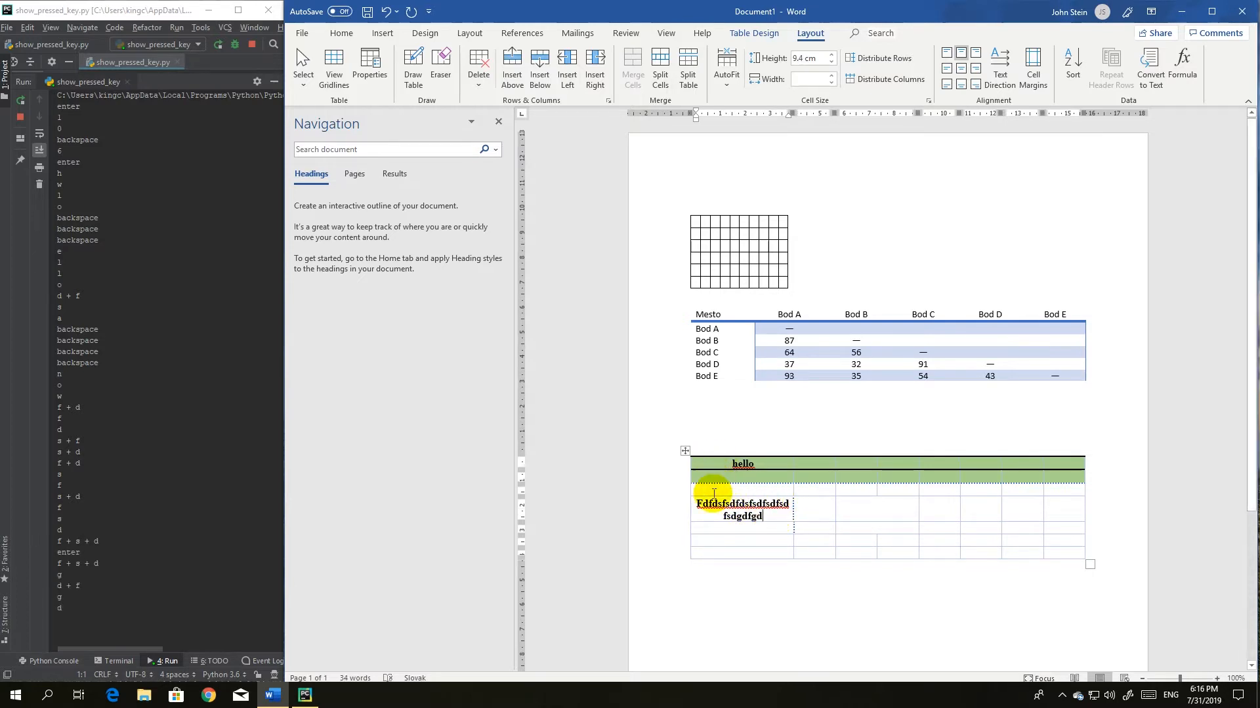
# - Distribute the bottom table's rows and columns evenly
pyautogui.moveTo(714, 494); pyautogui.dragTo(1066, 541)
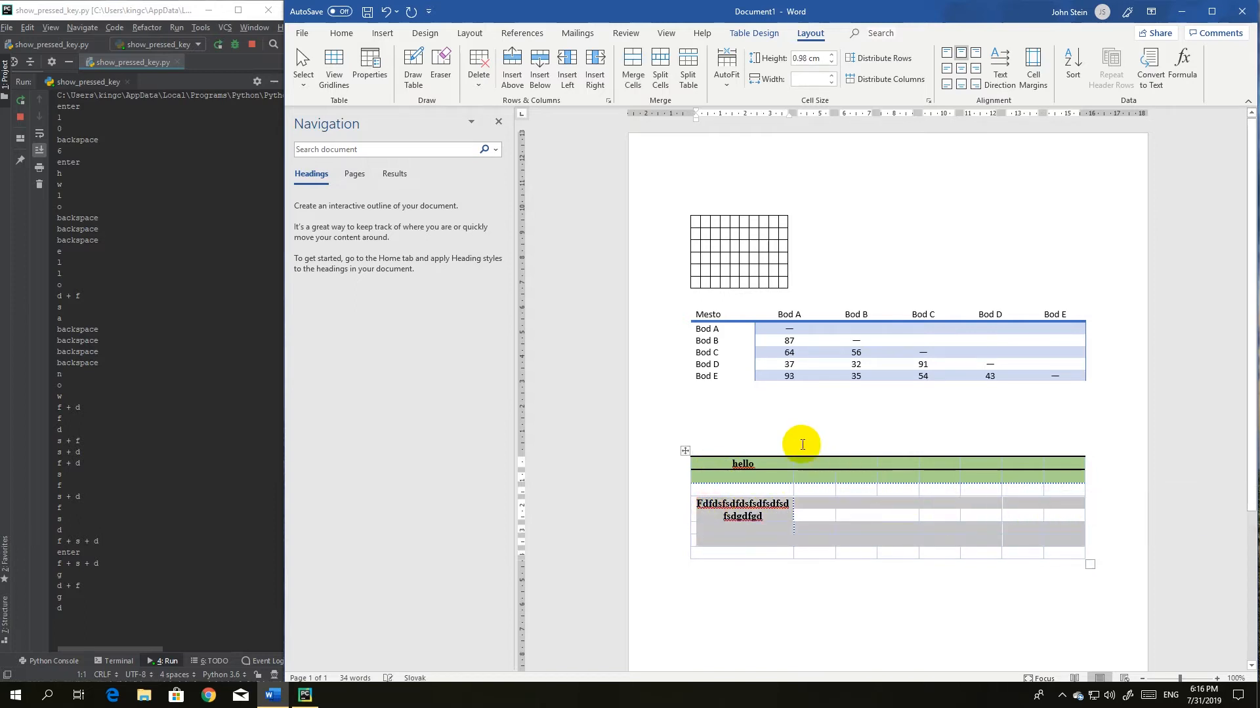
pyautogui.click(707, 465)
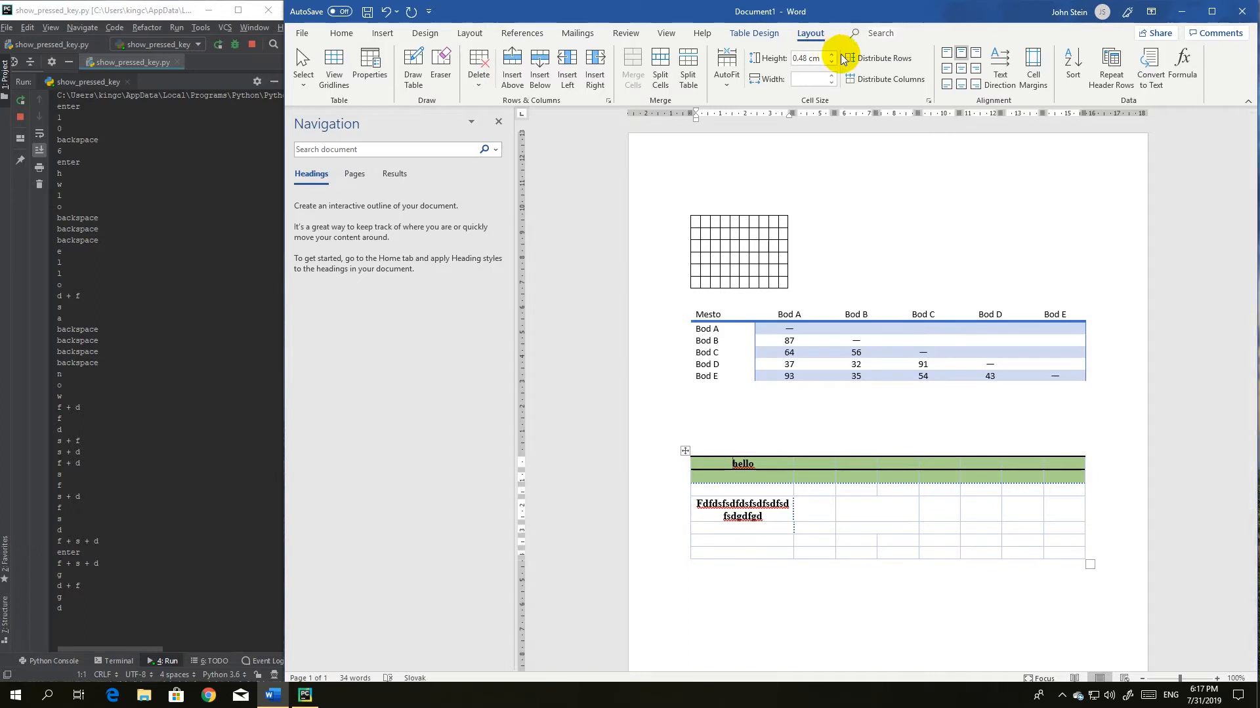
pyautogui.click(880, 62)
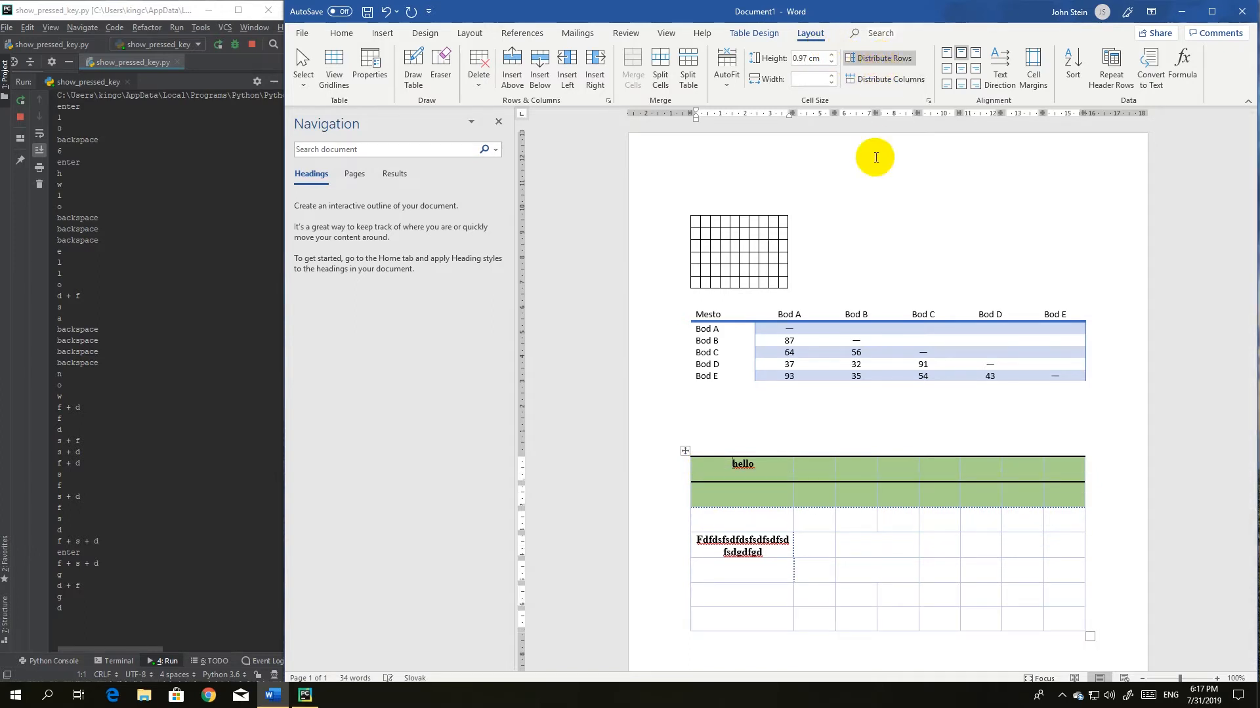
pyautogui.scroll(-2, 736, 469)
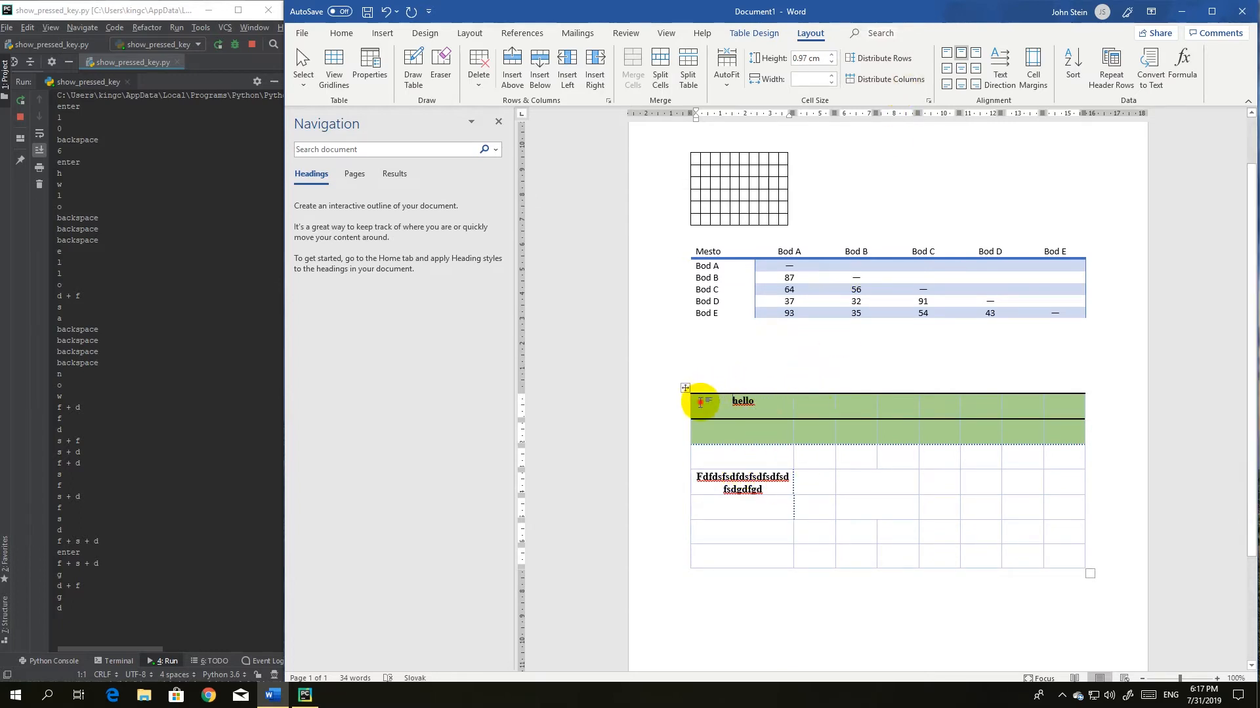
pyautogui.click(896, 79)
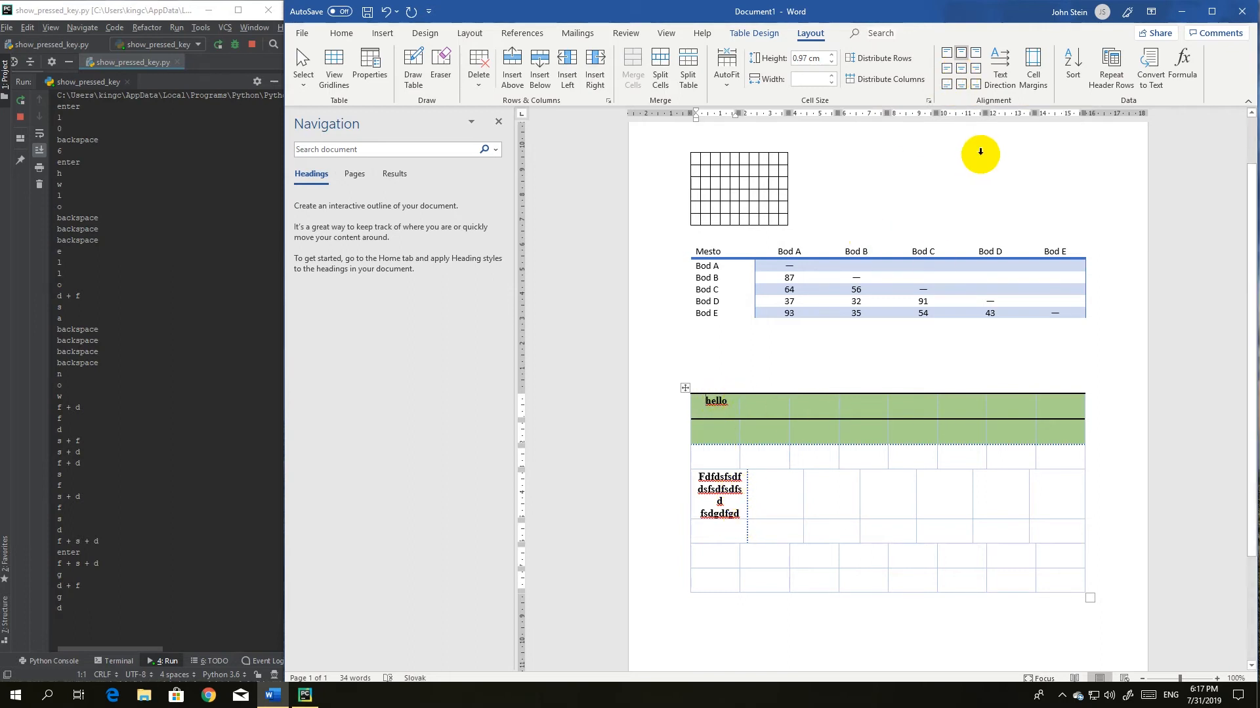
# - Cycle the "hello" cell's alignment through centre, bottom centre, top centre and top right, ending with top left
pyautogui.click(960, 70)
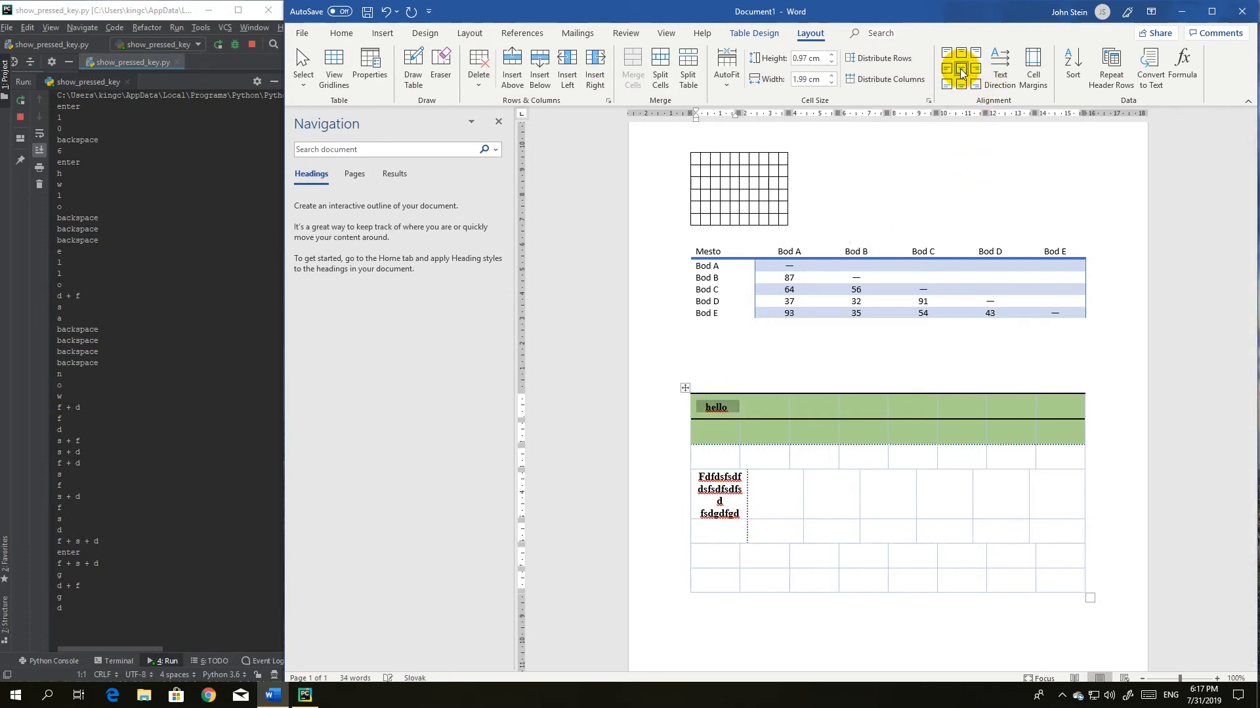
pyautogui.click(961, 85)
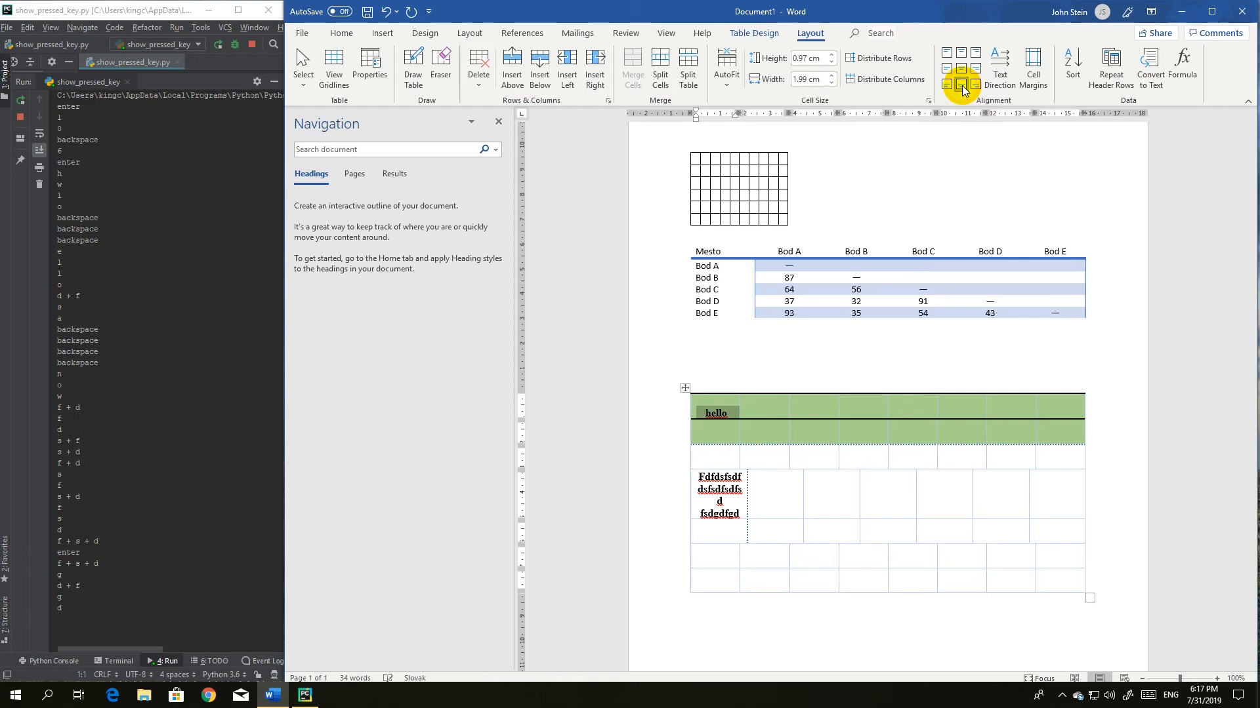
pyautogui.click(961, 52)
pyautogui.click(975, 53)
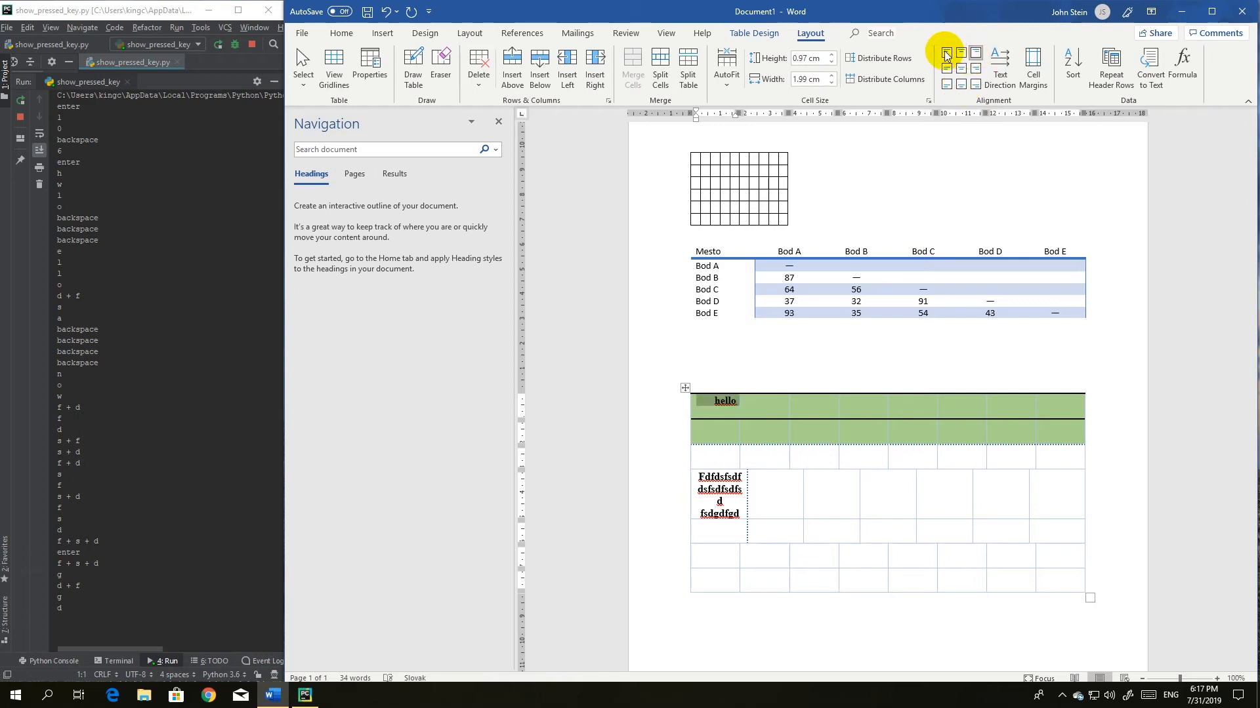
pyautogui.click(946, 56)
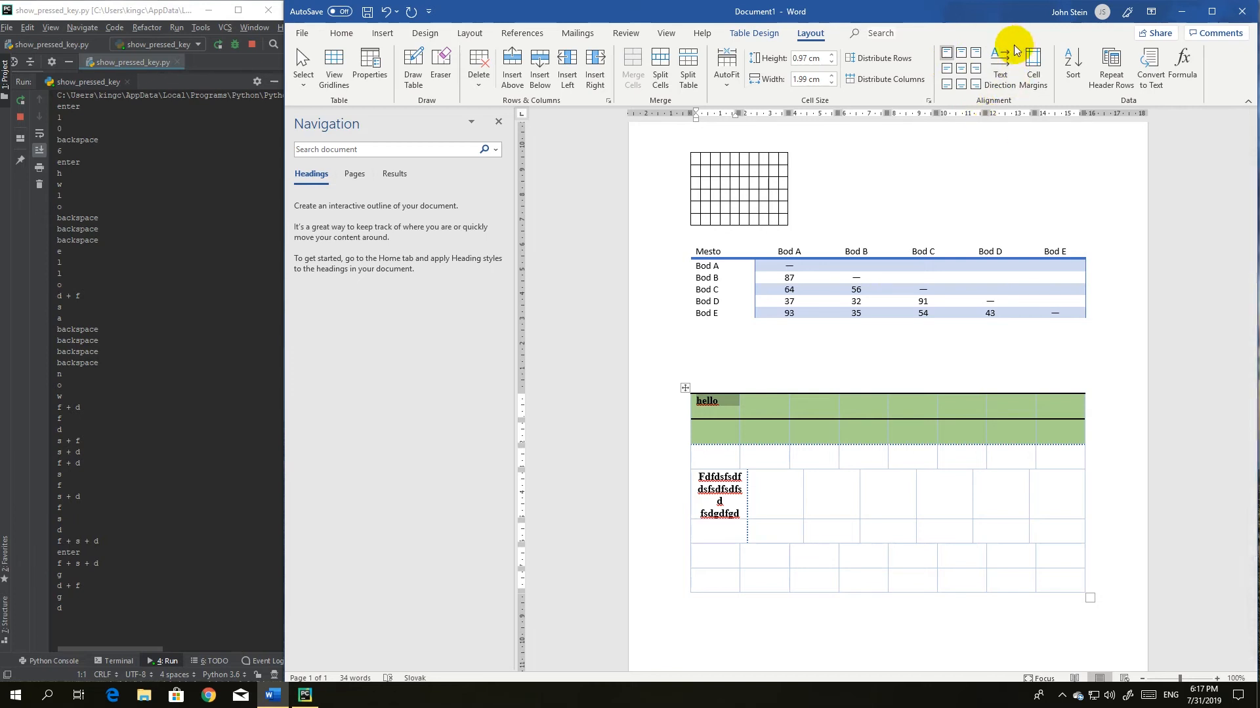
# - Rotate the "hello" cell's text direction through the vertical orientations and back to horizontal
pyautogui.click(1005, 68)
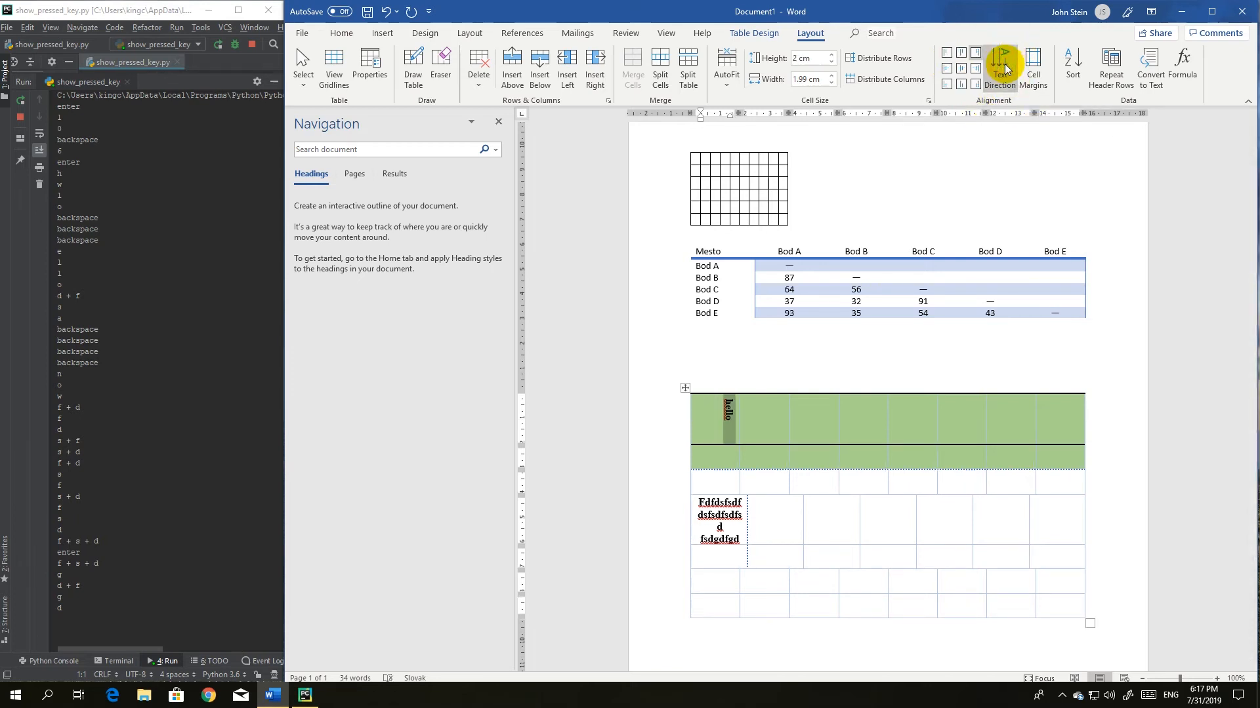
pyautogui.click(1004, 68)
pyautogui.click(1005, 67)
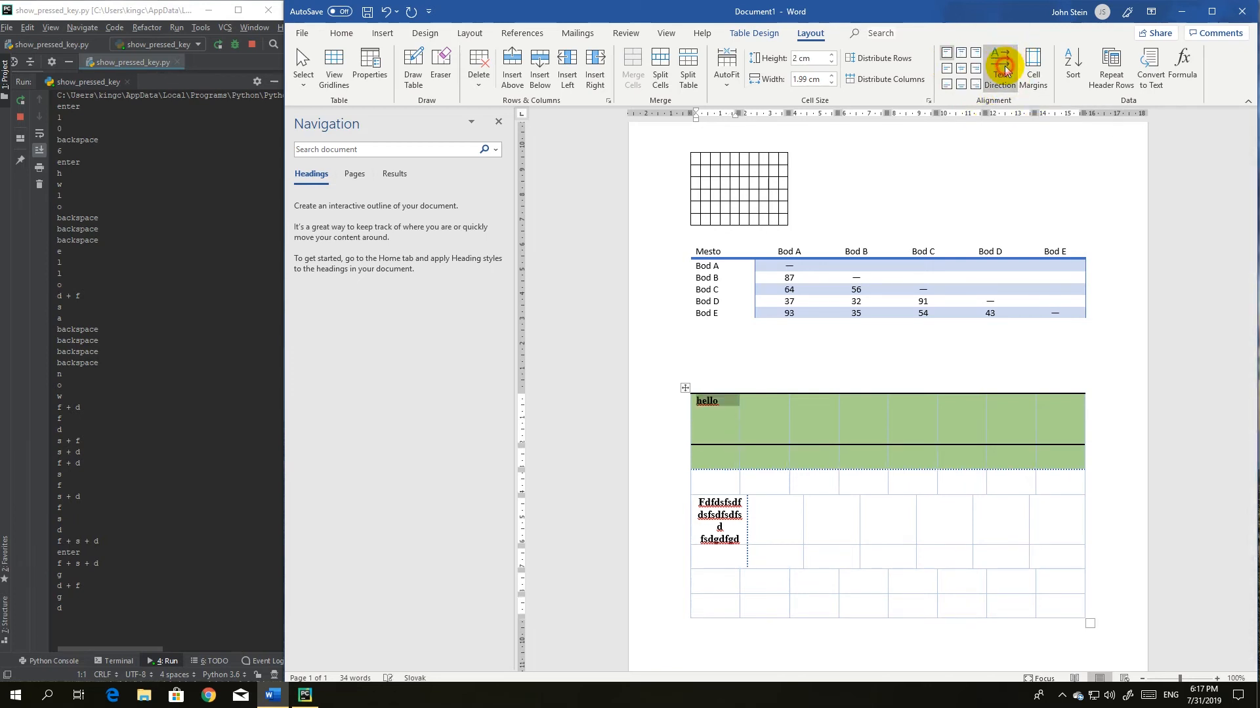
# - Set the bottom table's default top cell margin to 0.2 cm
pyautogui.click(1039, 72)
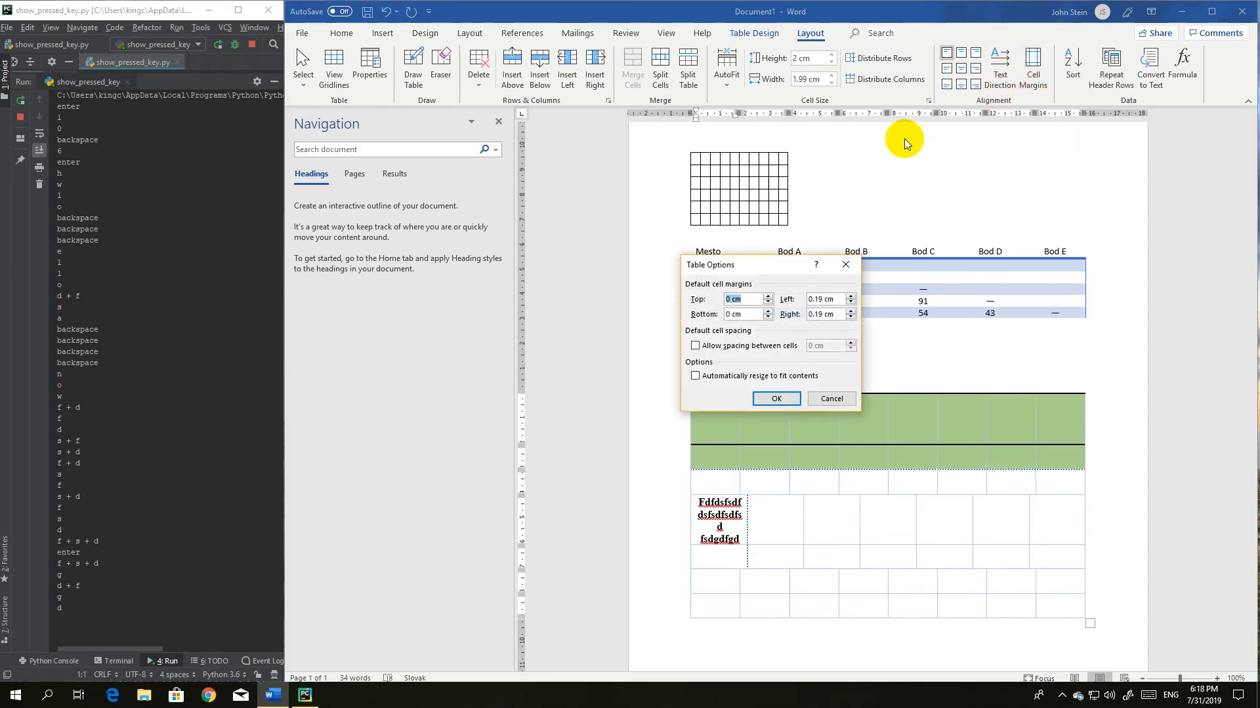
pyautogui.click(730, 299)
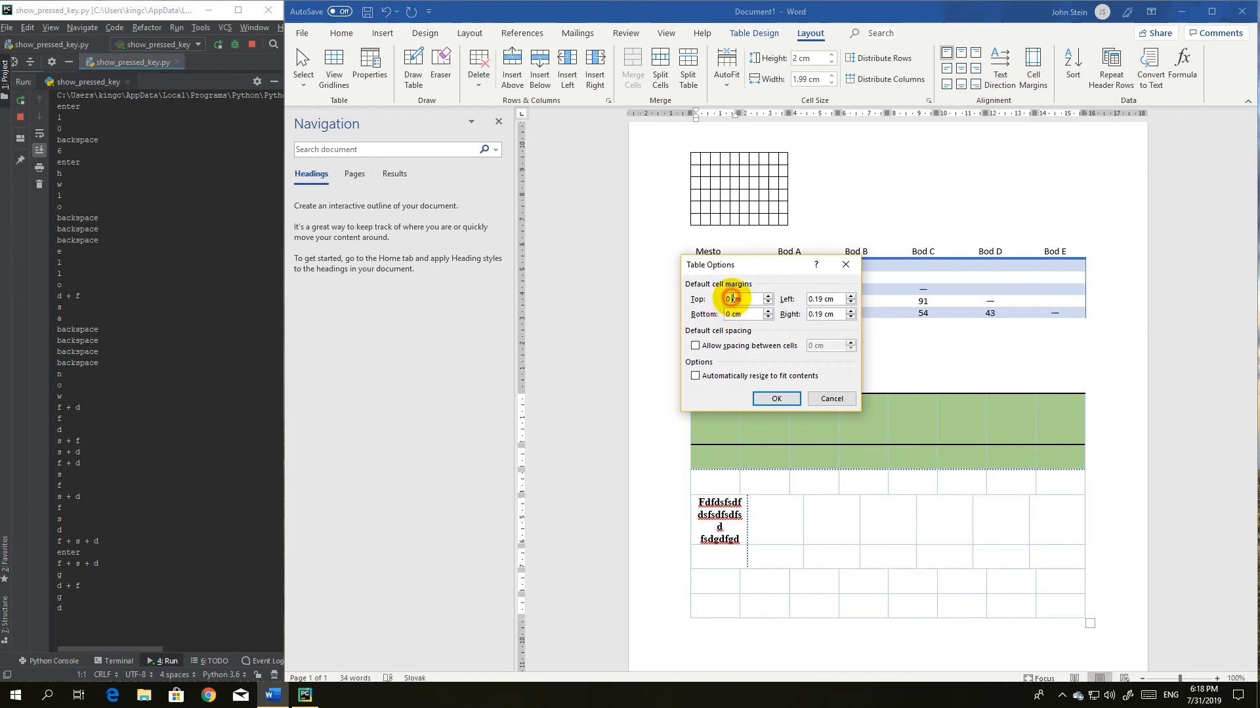
pyautogui.press('Left')
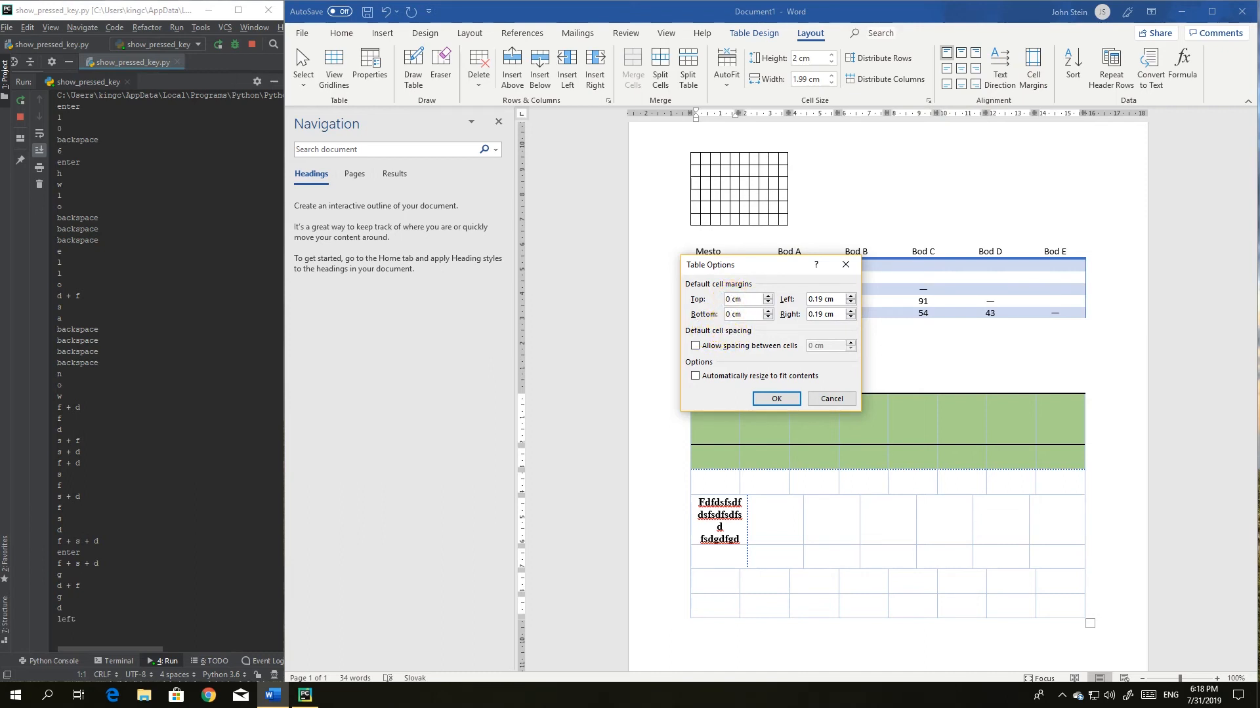
pyautogui.press('BackSpace')
pyautogui.write('0.2')
pyautogui.click(776, 399)
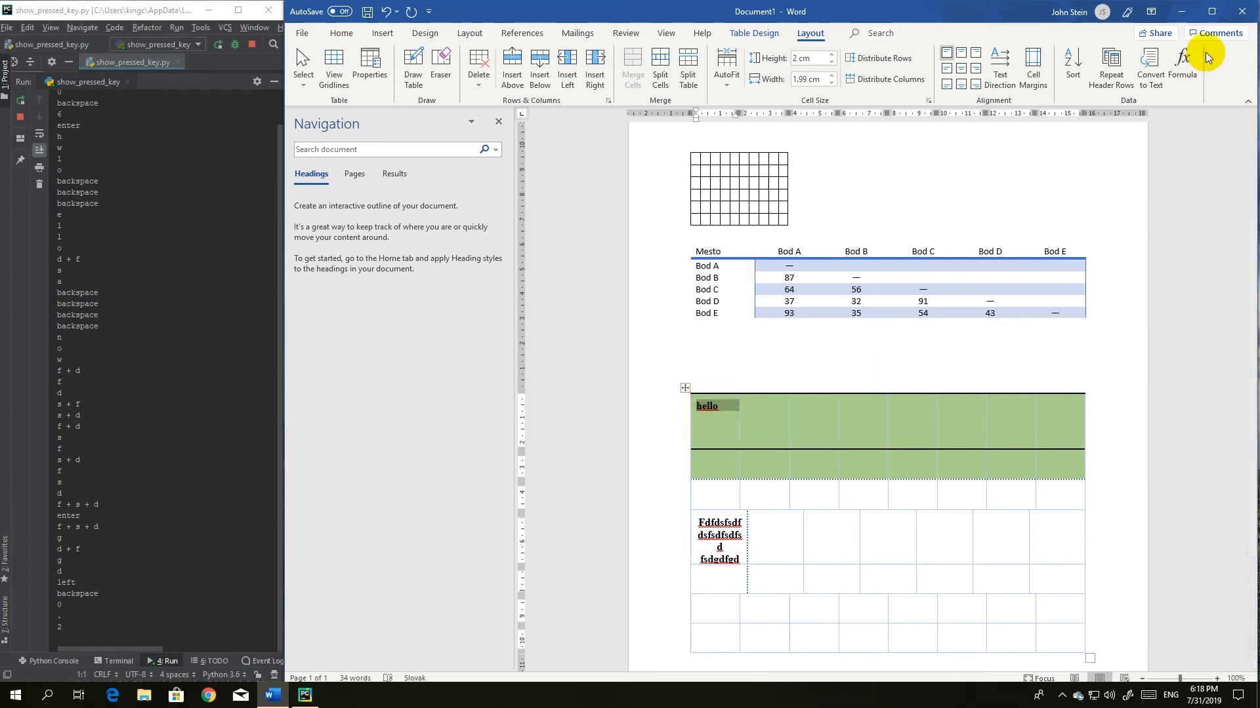
pyautogui.click(1106, 82)
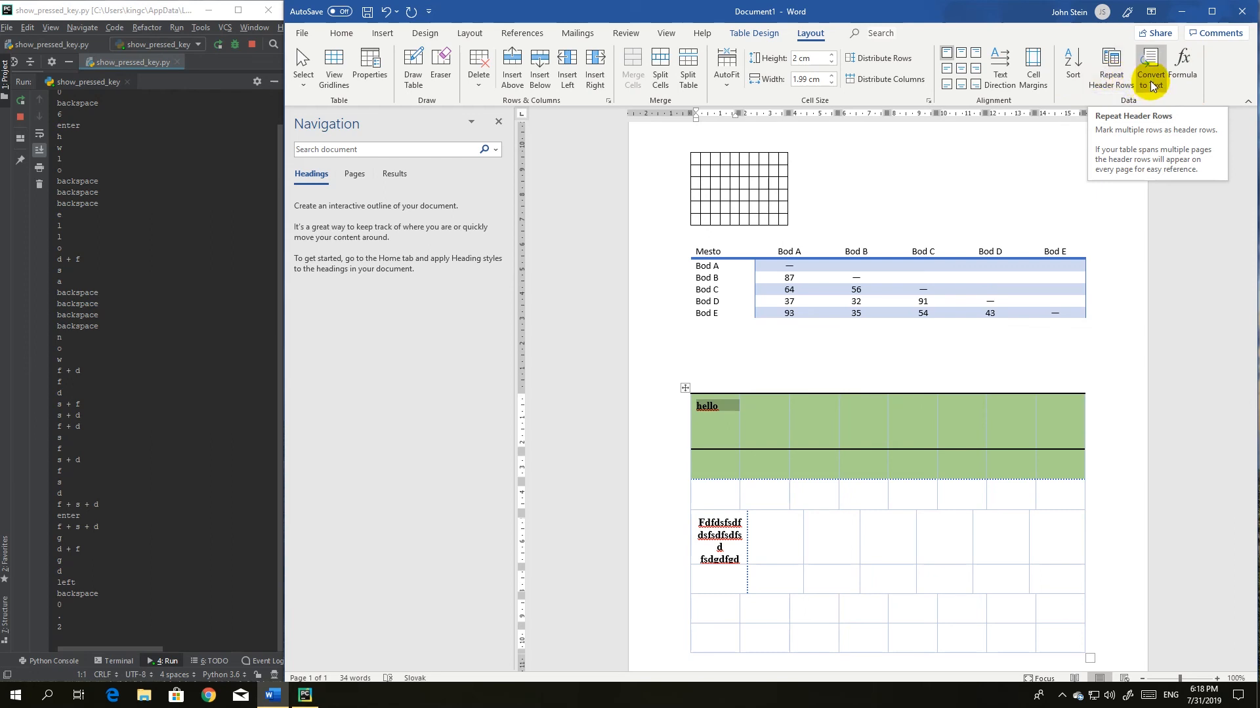
pyautogui.click(1174, 82)
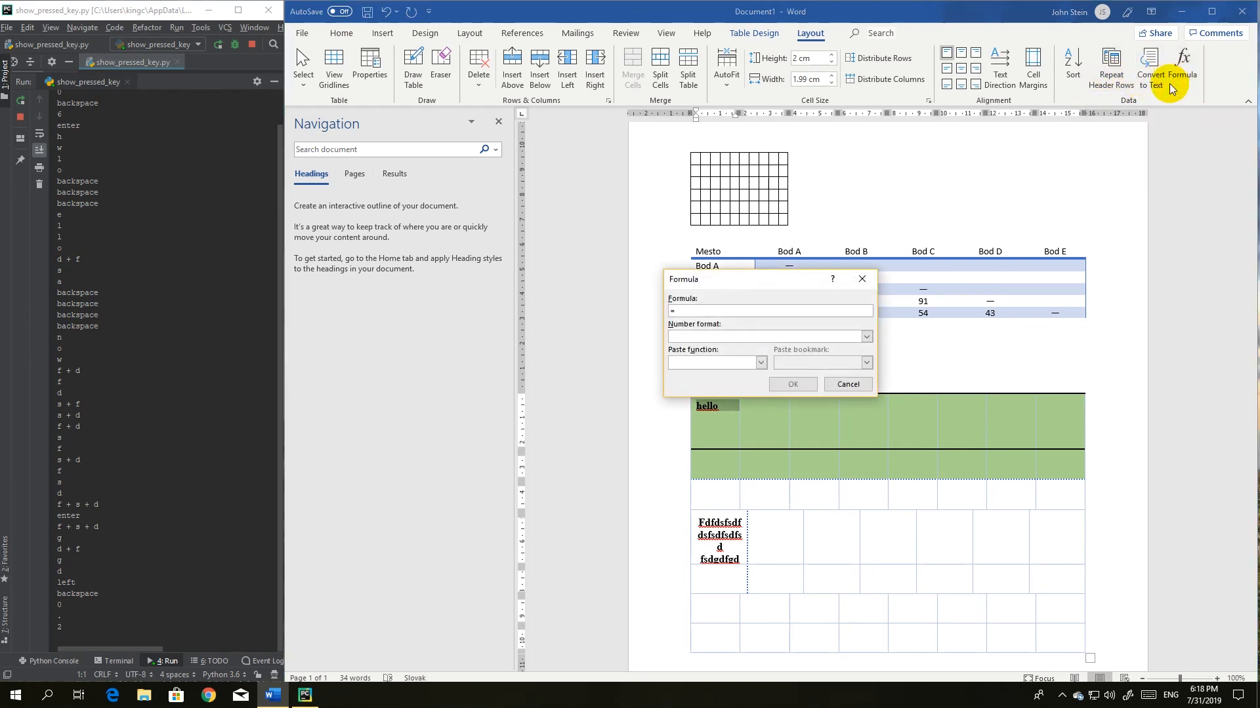
pyautogui.click(868, 273)
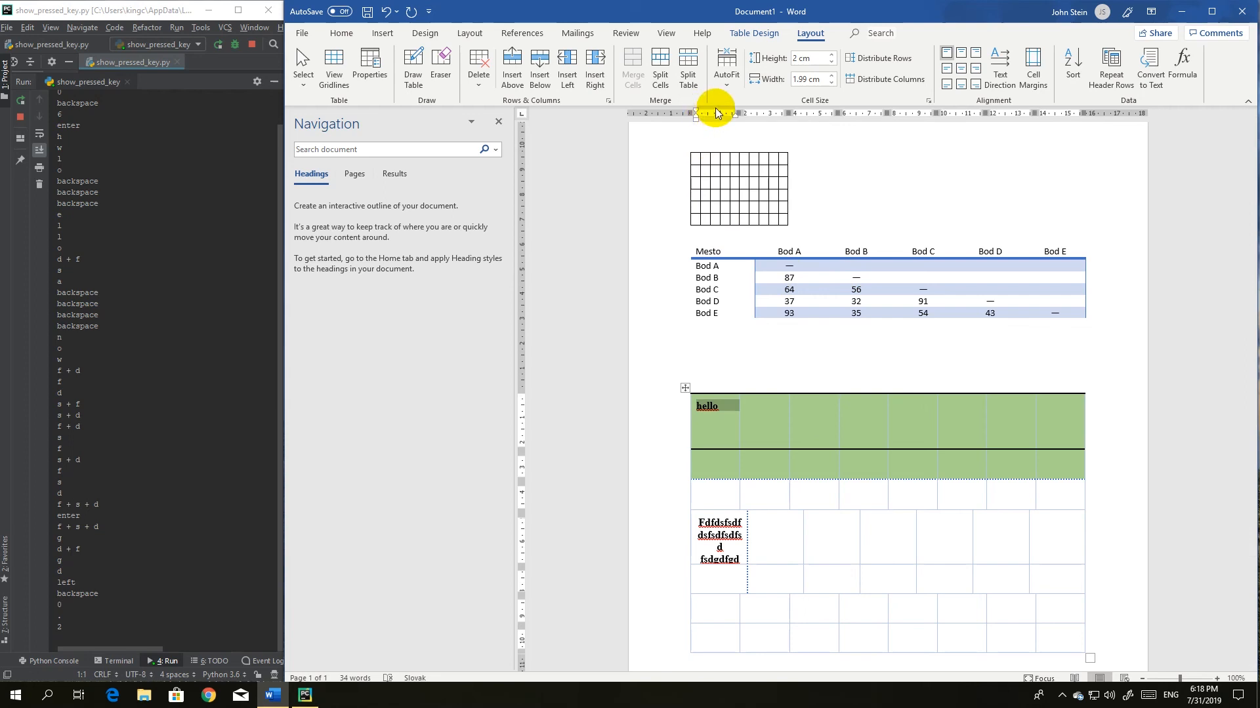
pyautogui.click(722, 89)
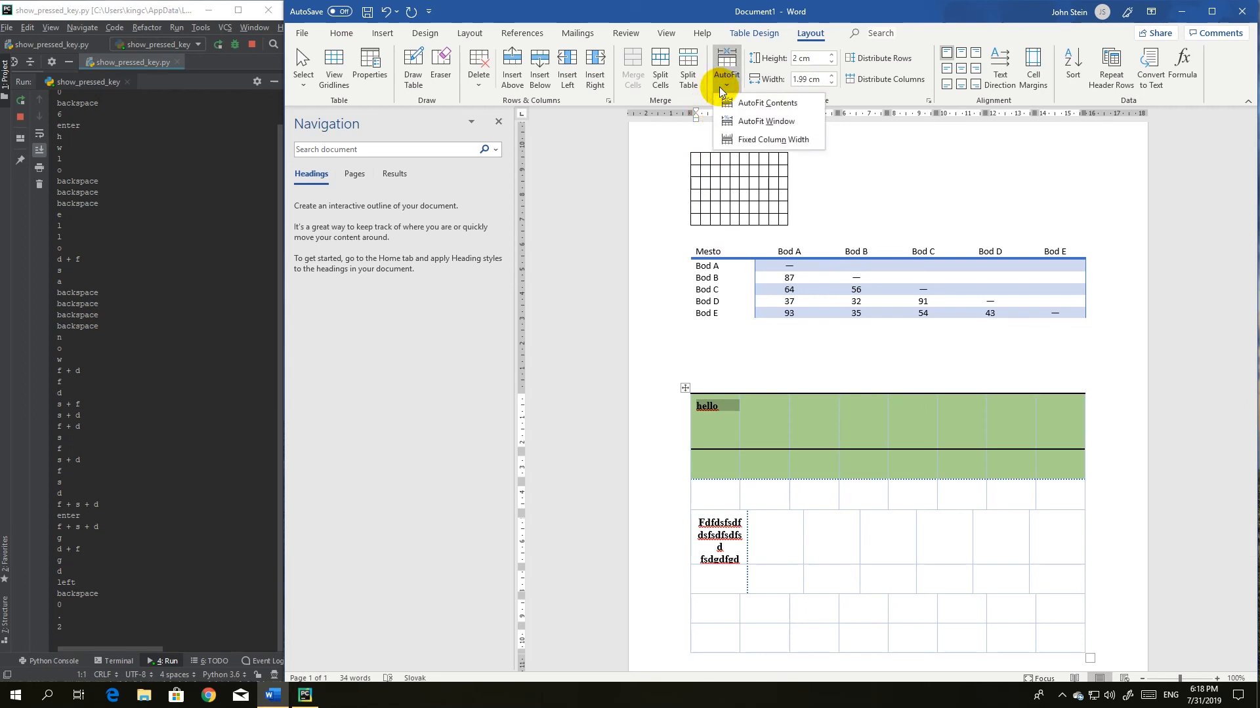
pyautogui.click(377, 34)
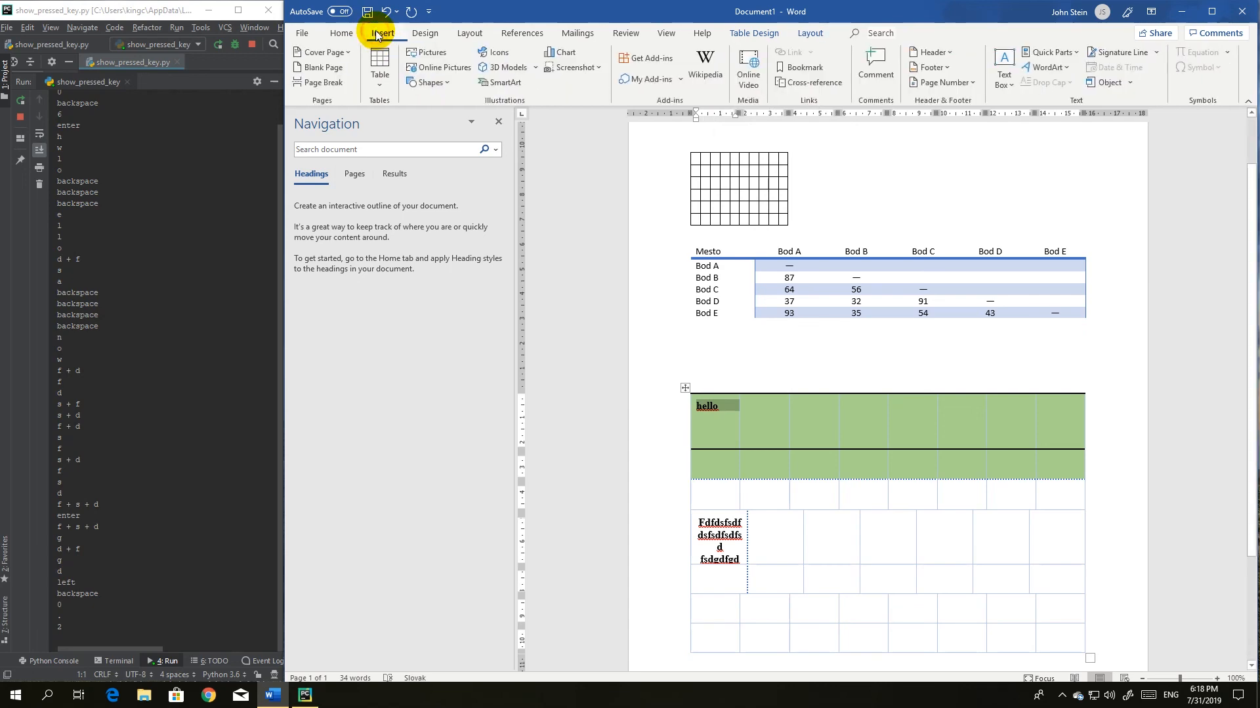